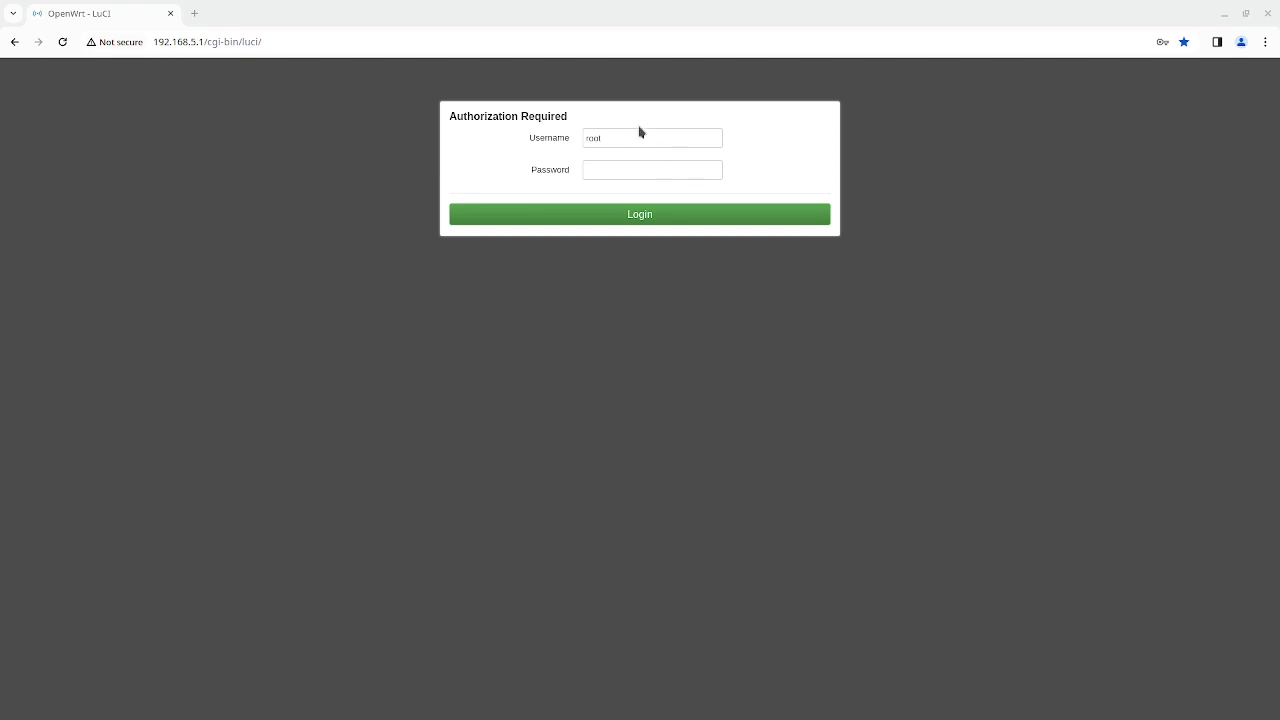
# Replace the prefilled username on the Authorization Required form with root.
pyautogui.moveTo(637, 133); pyautogui.dragTo(548, 140)
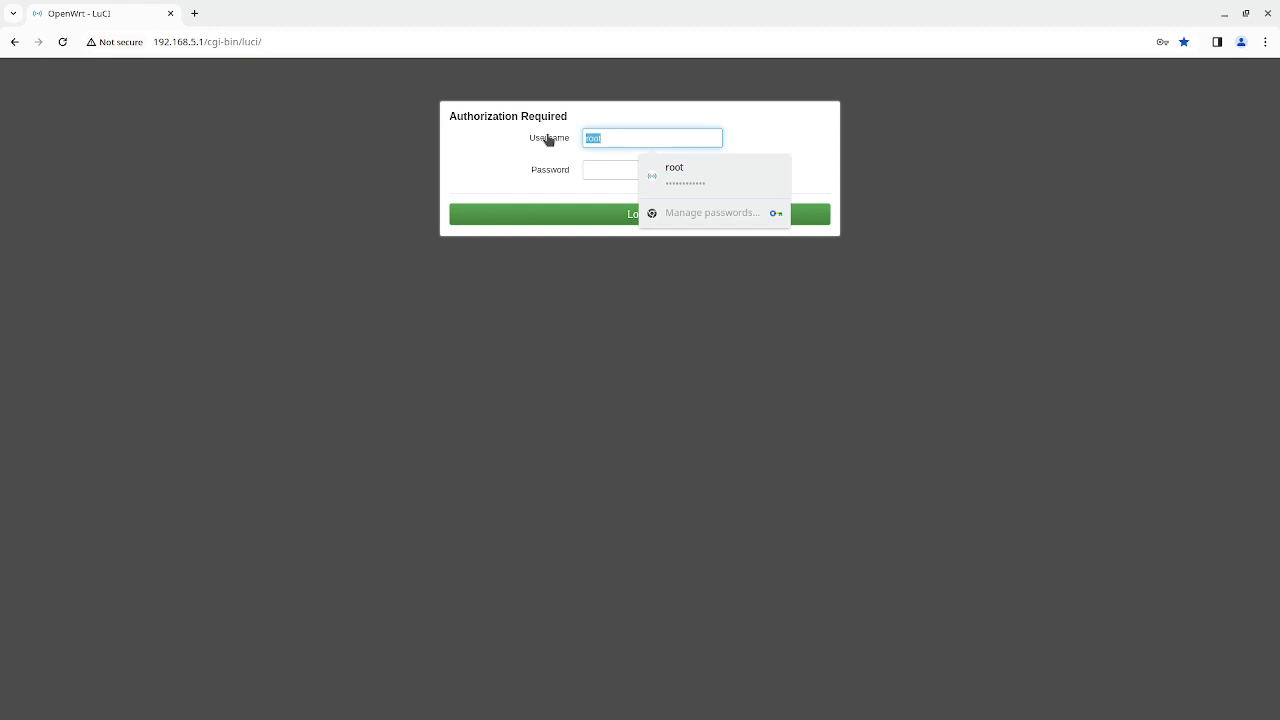
pyautogui.press('BackSpace')
pyautogui.write('root')
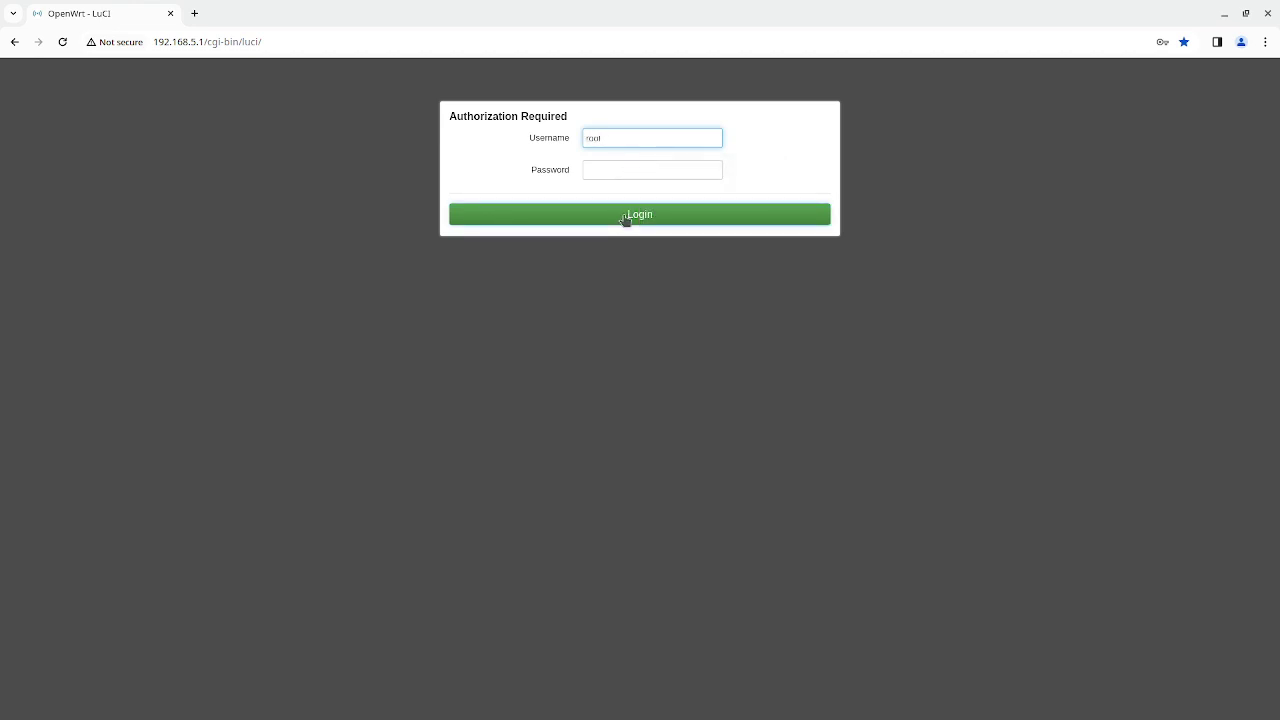
# Log in and open the GuestNetwork (phy1-ap0) wireless network's edit dialog from Wireless Overview.
pyautogui.click(625, 217)
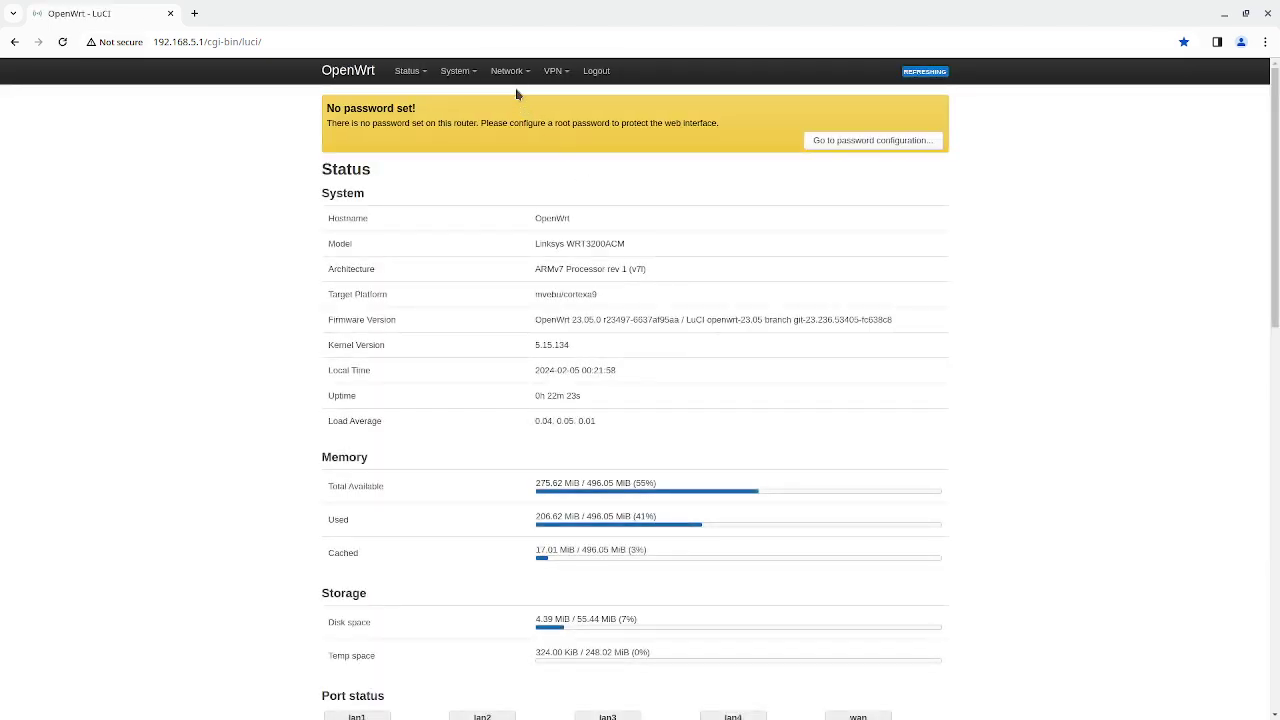
pyautogui.moveTo(516, 77)
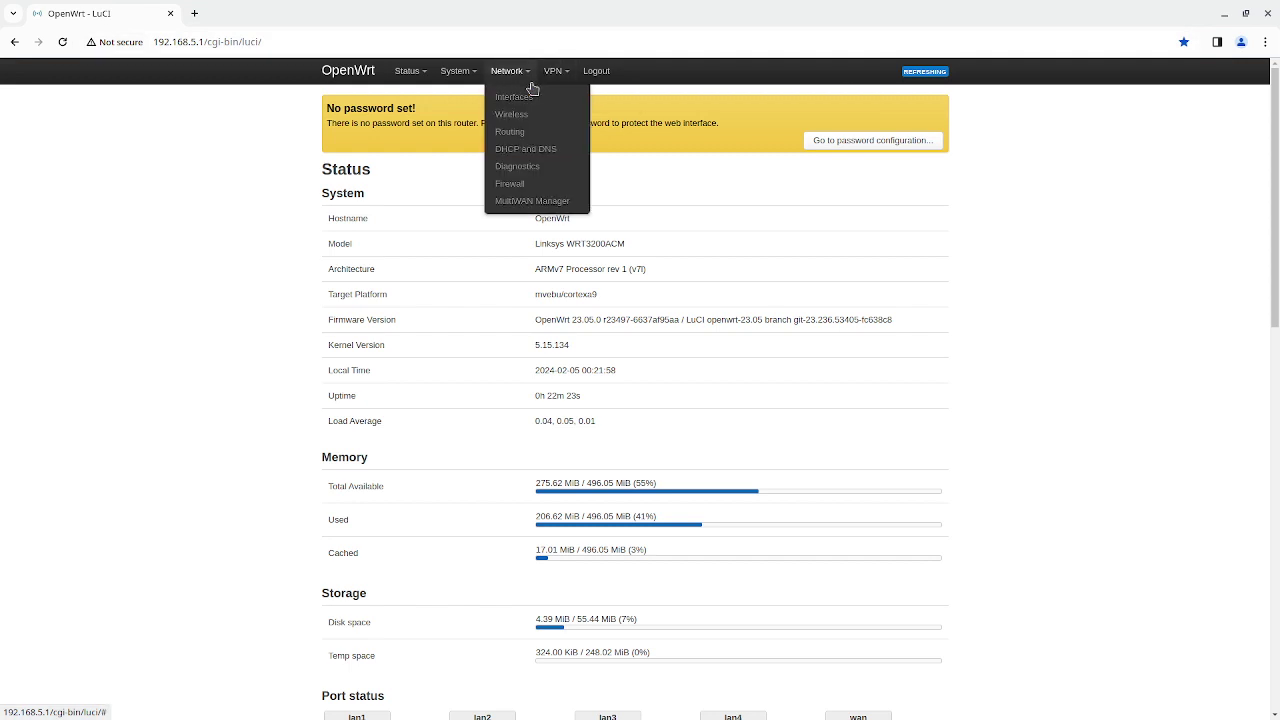
pyautogui.click(532, 117)
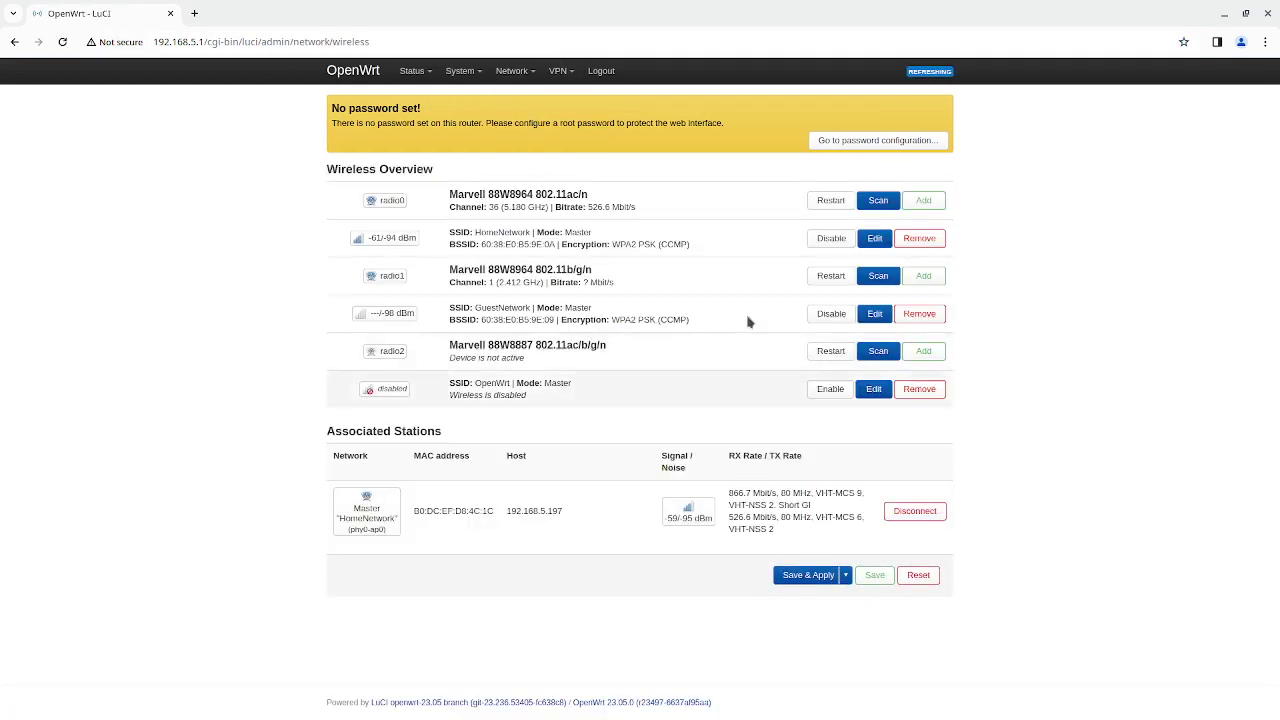
pyautogui.click(878, 315)
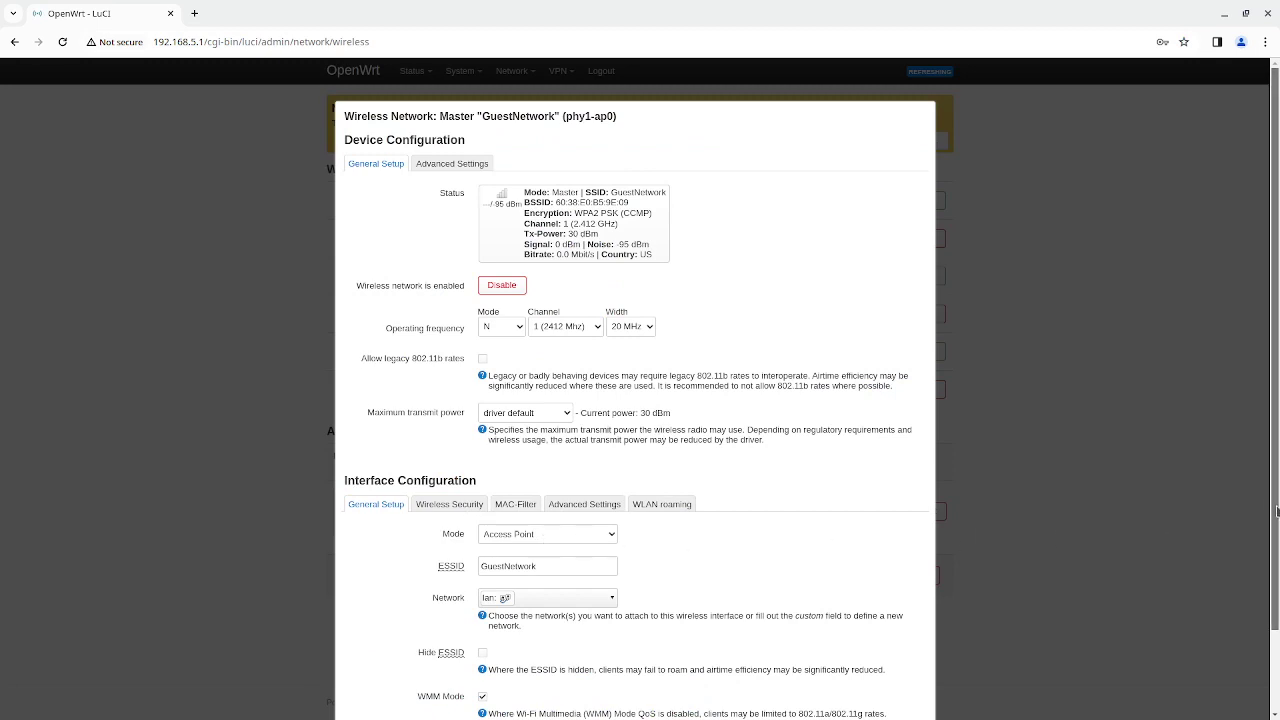
# Uncheck lan from GuestNetwork's attached networks, save, and apply the change.
pyautogui.scroll(-2, 1276, 511)
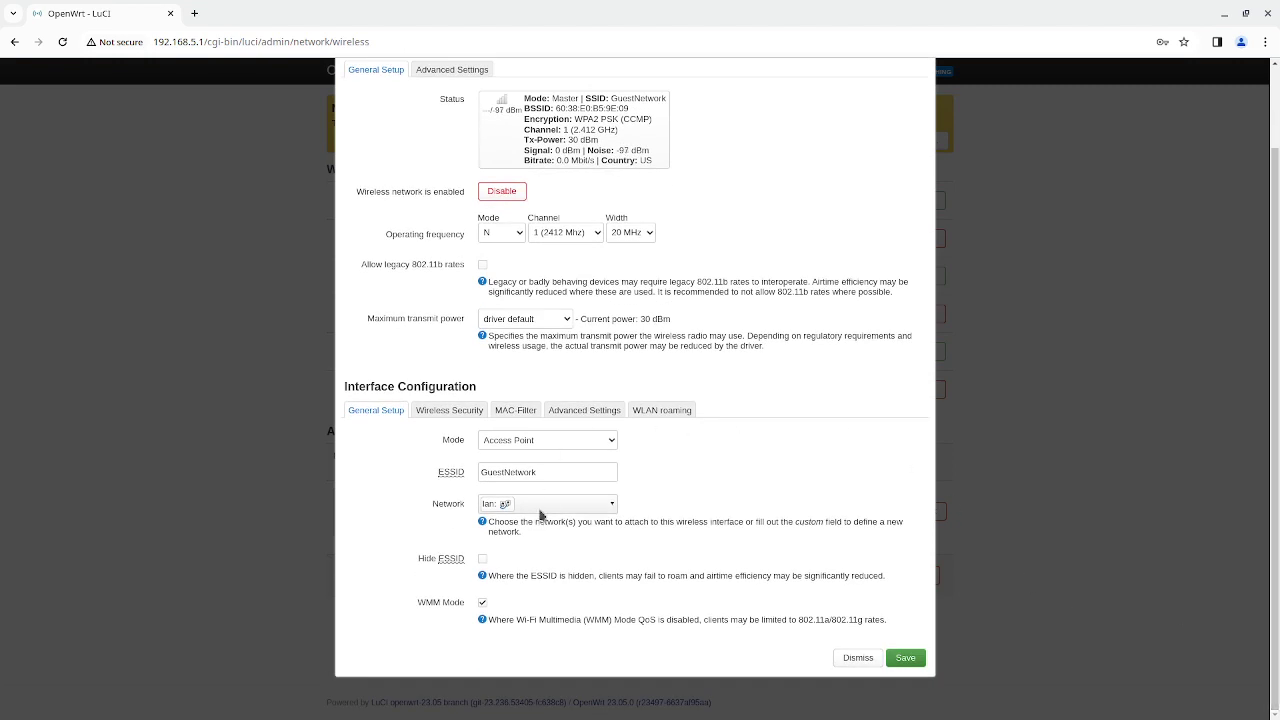
pyautogui.click(610, 504)
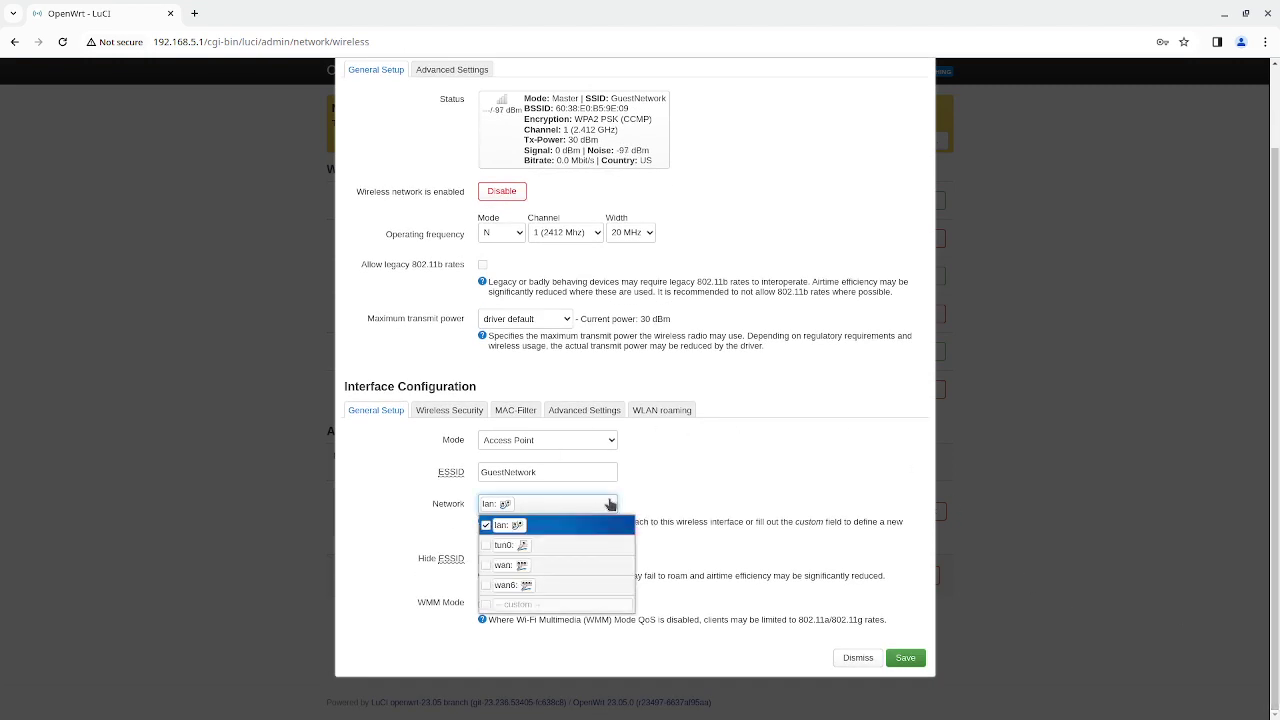
pyautogui.click(512, 525)
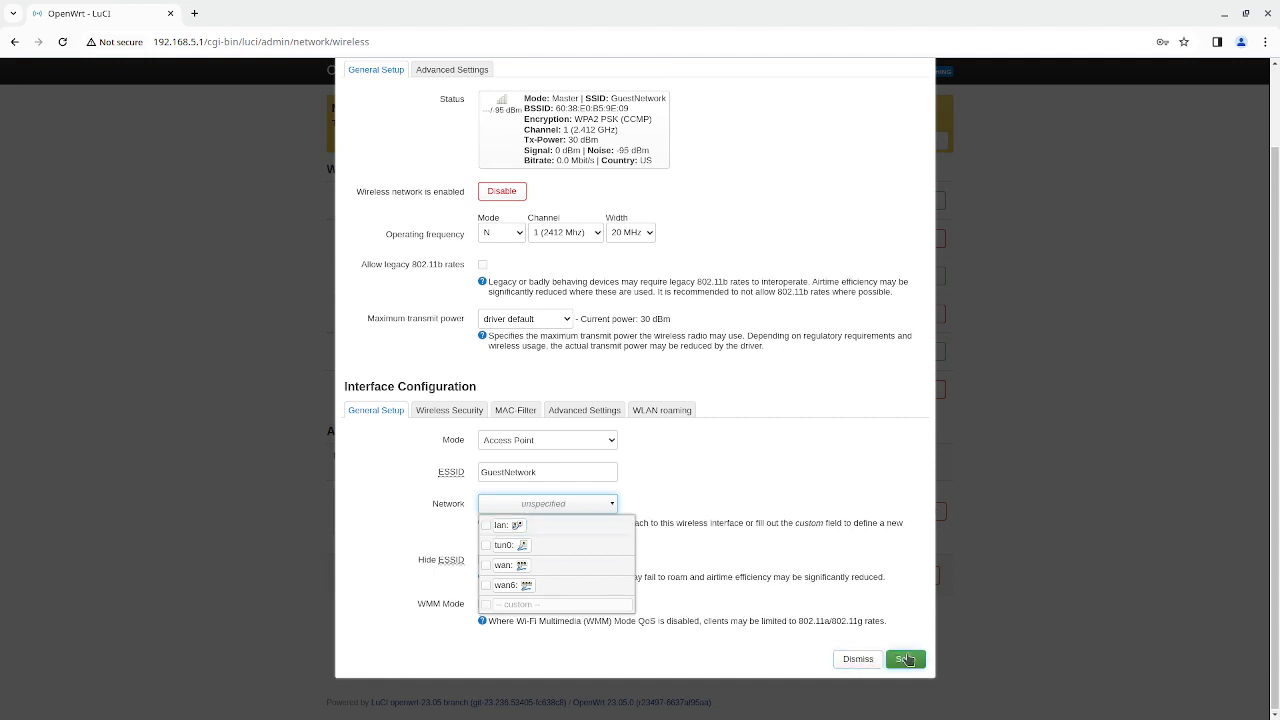
pyautogui.click(906, 660)
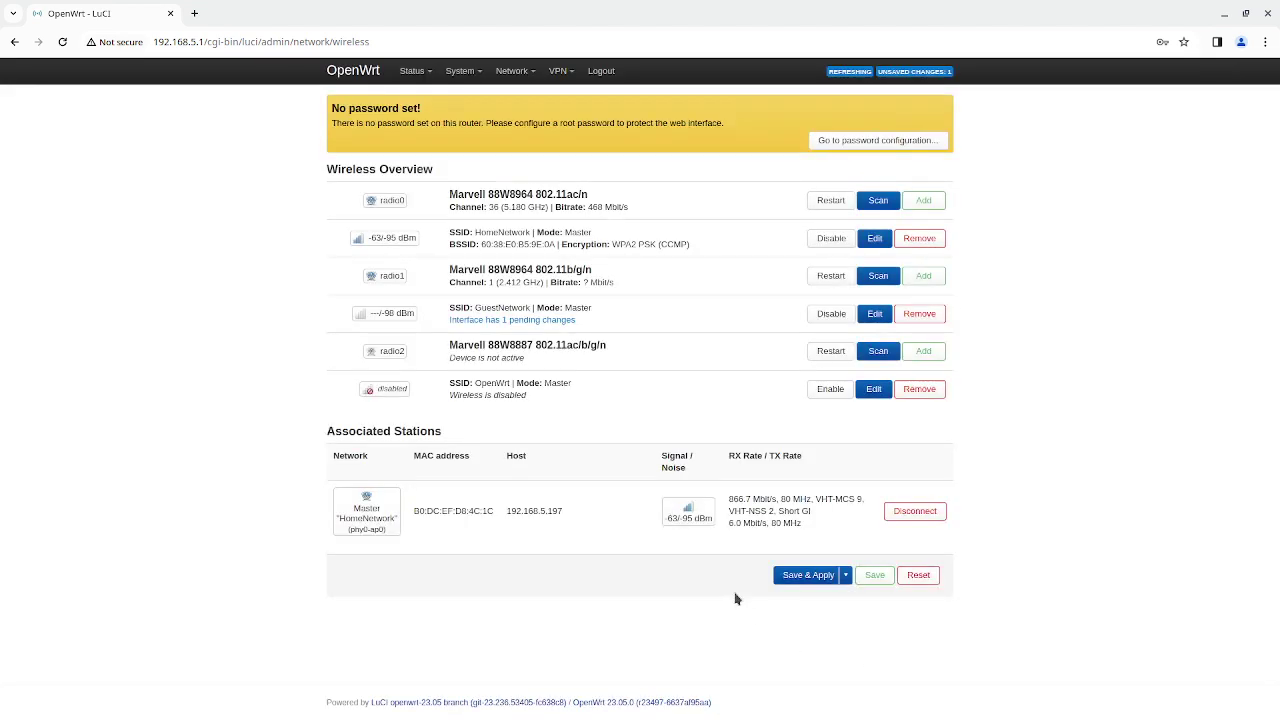
pyautogui.click(807, 575)
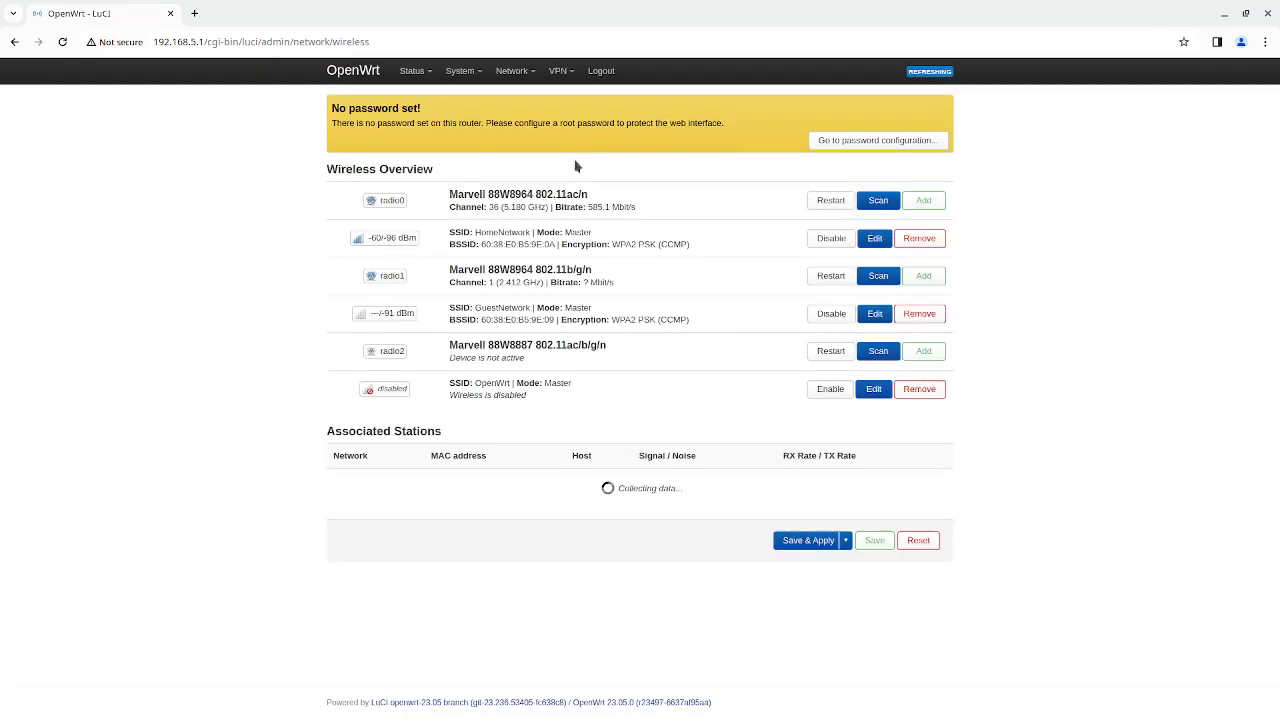
# Create a new interface GUESTNETWORK with Static address protocol on device phy1-ap0.
pyautogui.moveTo(515, 87)
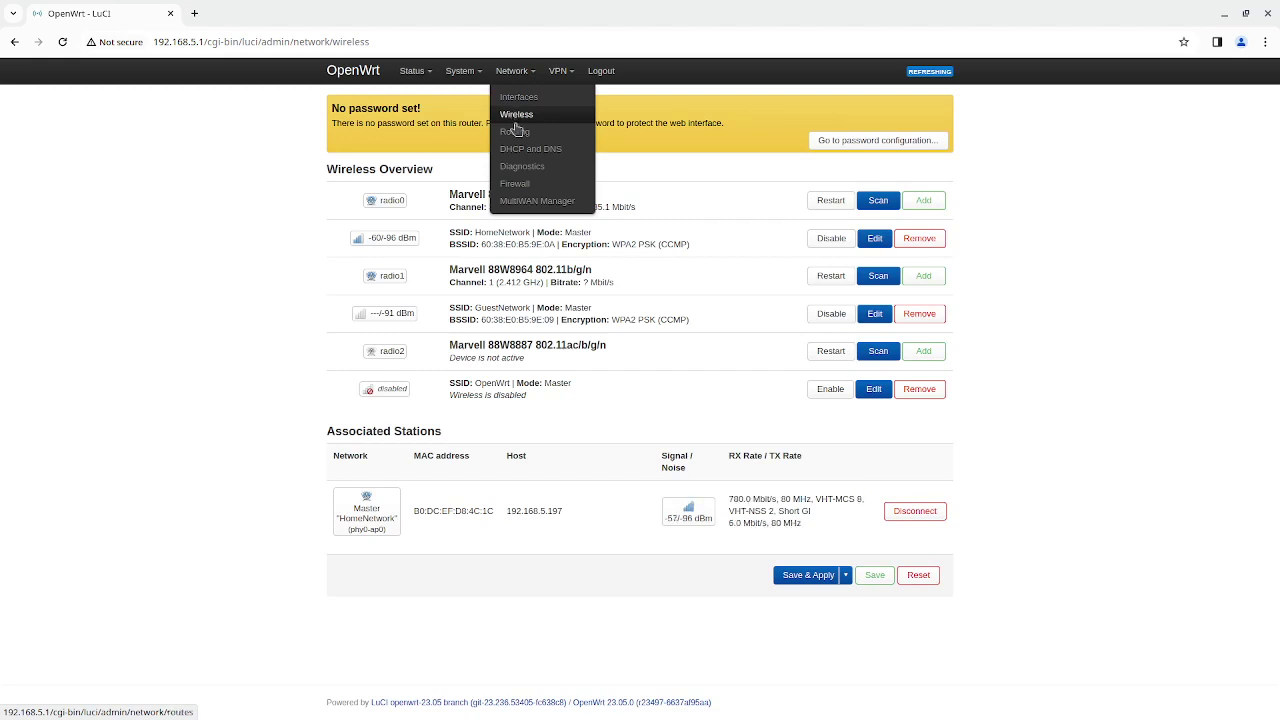
pyautogui.click(515, 100)
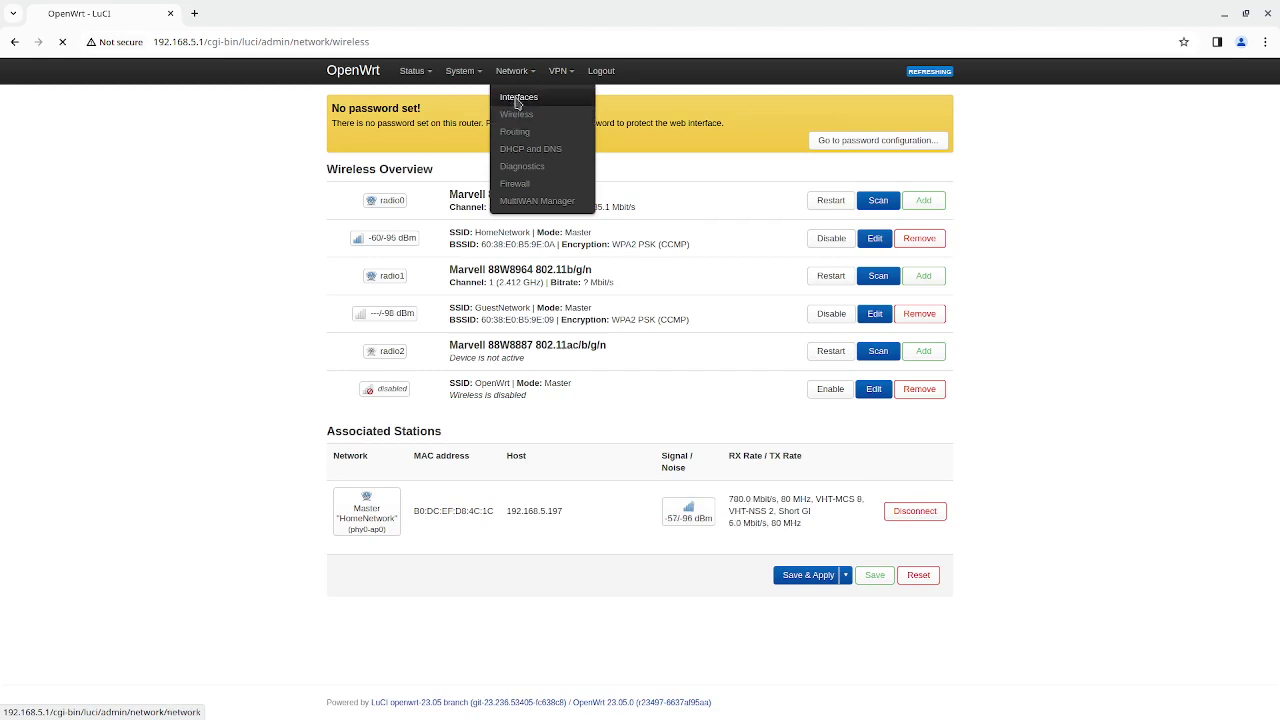
pyautogui.click(376, 576)
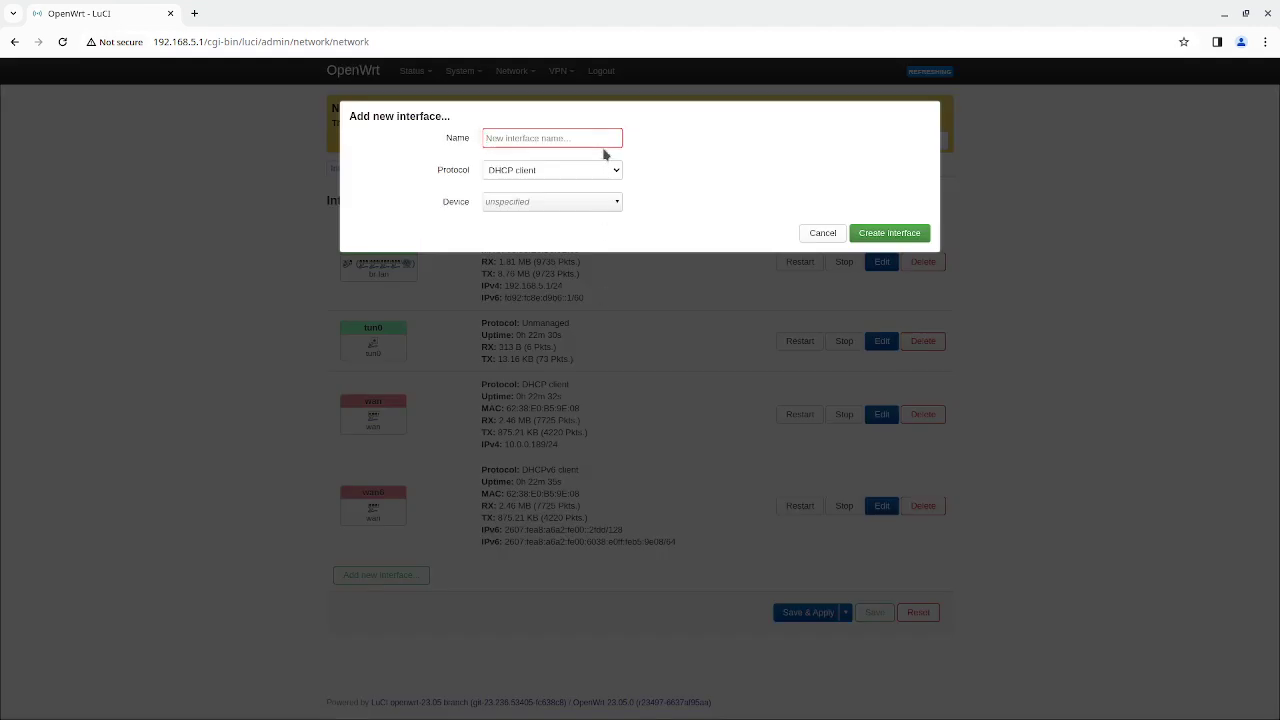
pyautogui.write('GUESTNETWORK')
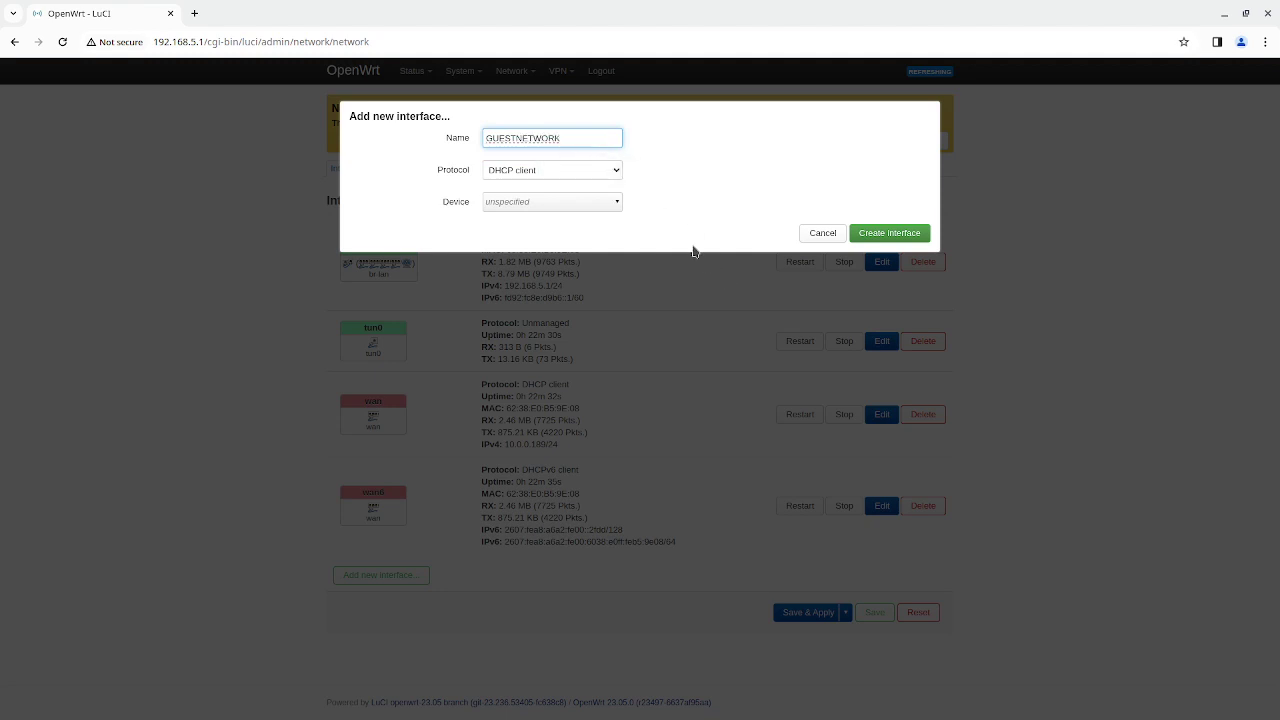
pyautogui.click(614, 176)
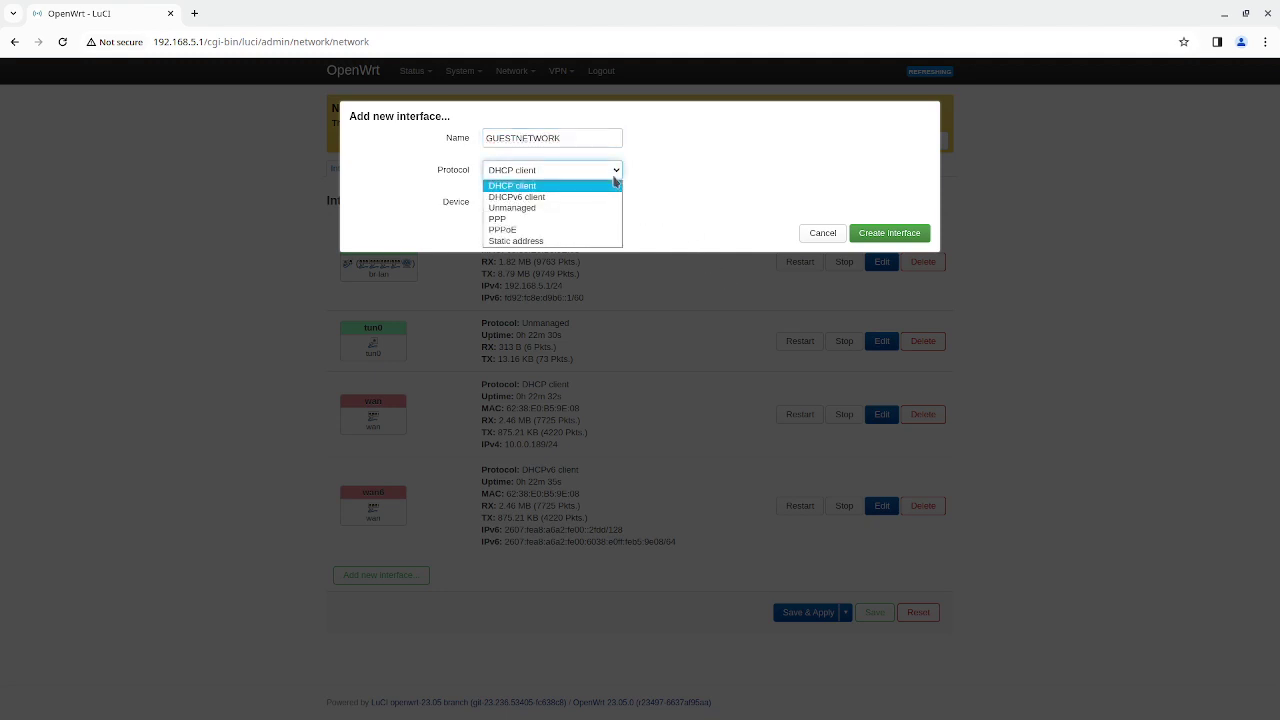
pyautogui.click(614, 241)
pyautogui.click(614, 207)
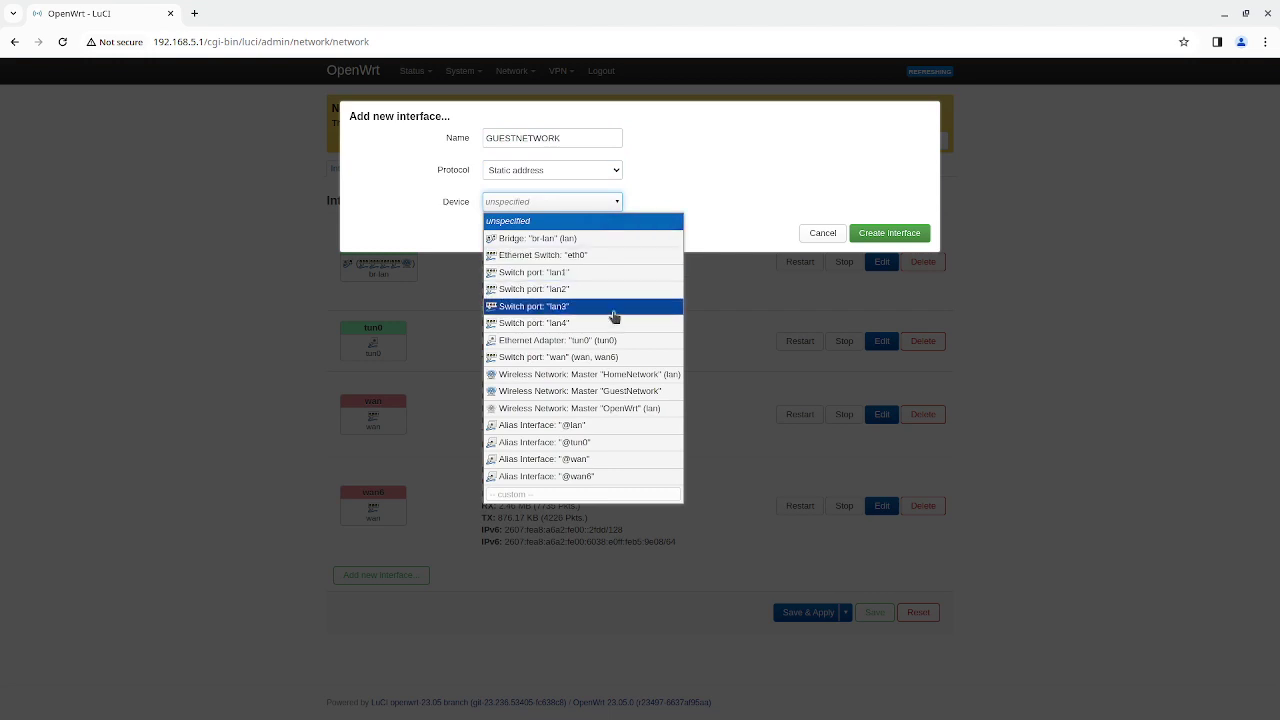
pyautogui.click(614, 391)
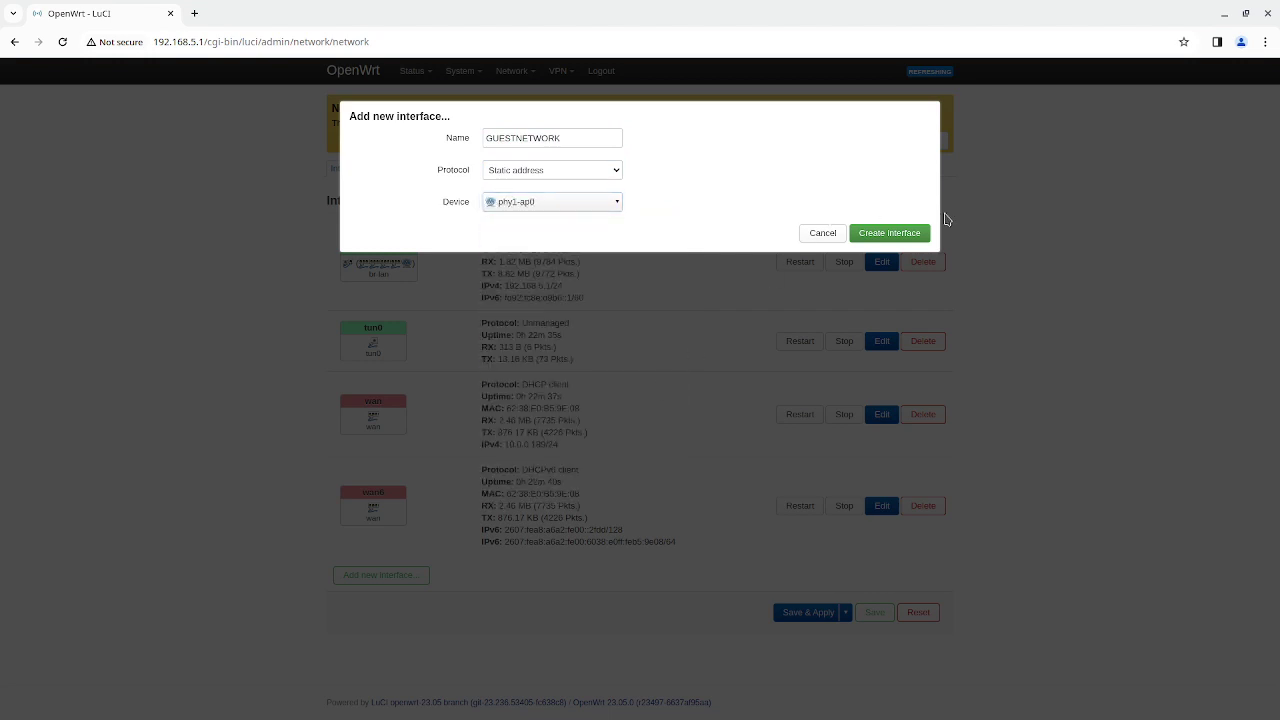
pyautogui.click(893, 234)
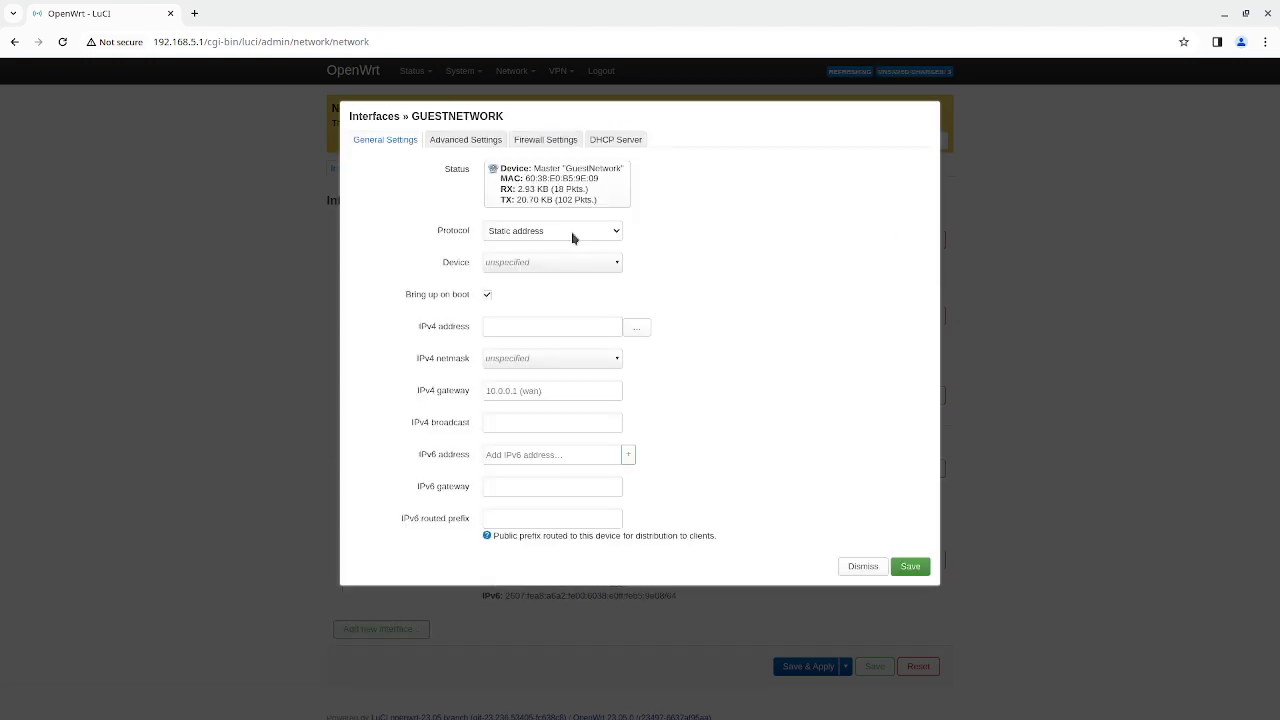
# Give GUESTNETWORK device phy1-ap0, IPv4 address 192.168.7.1 and netmask 255.255.255.0.
pyautogui.click(570, 266)
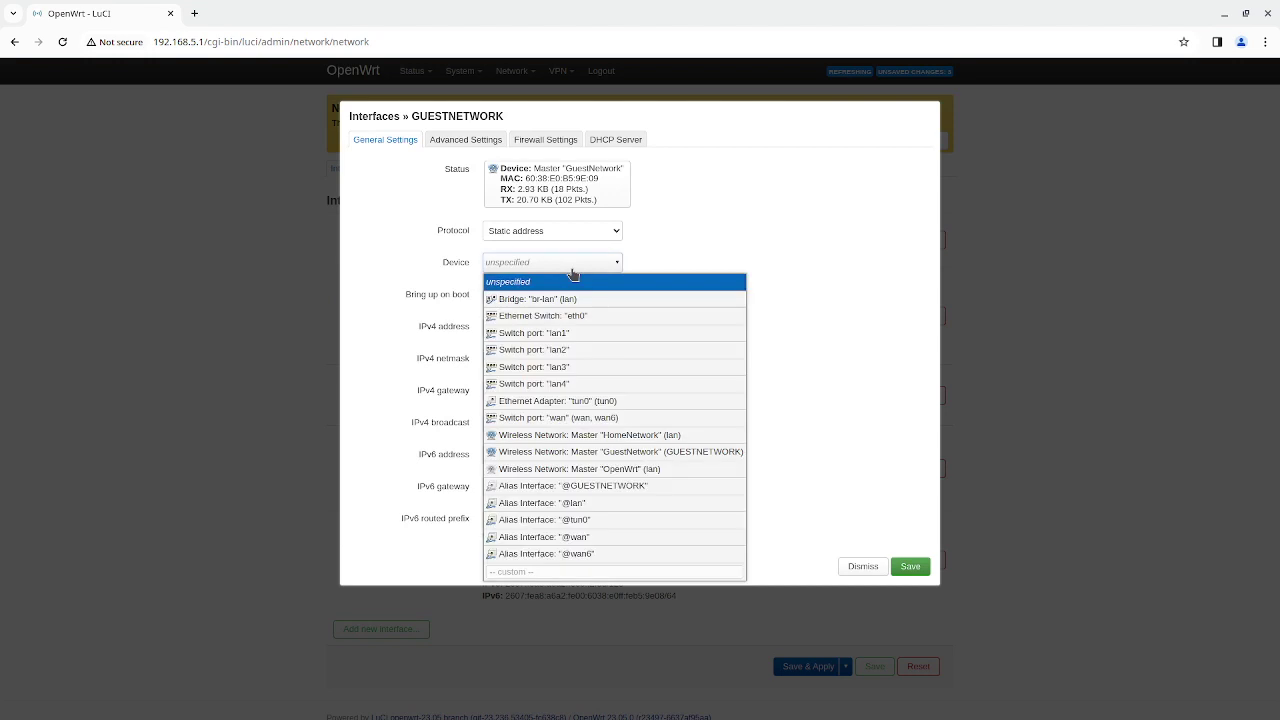
pyautogui.click(573, 452)
pyautogui.click(572, 327)
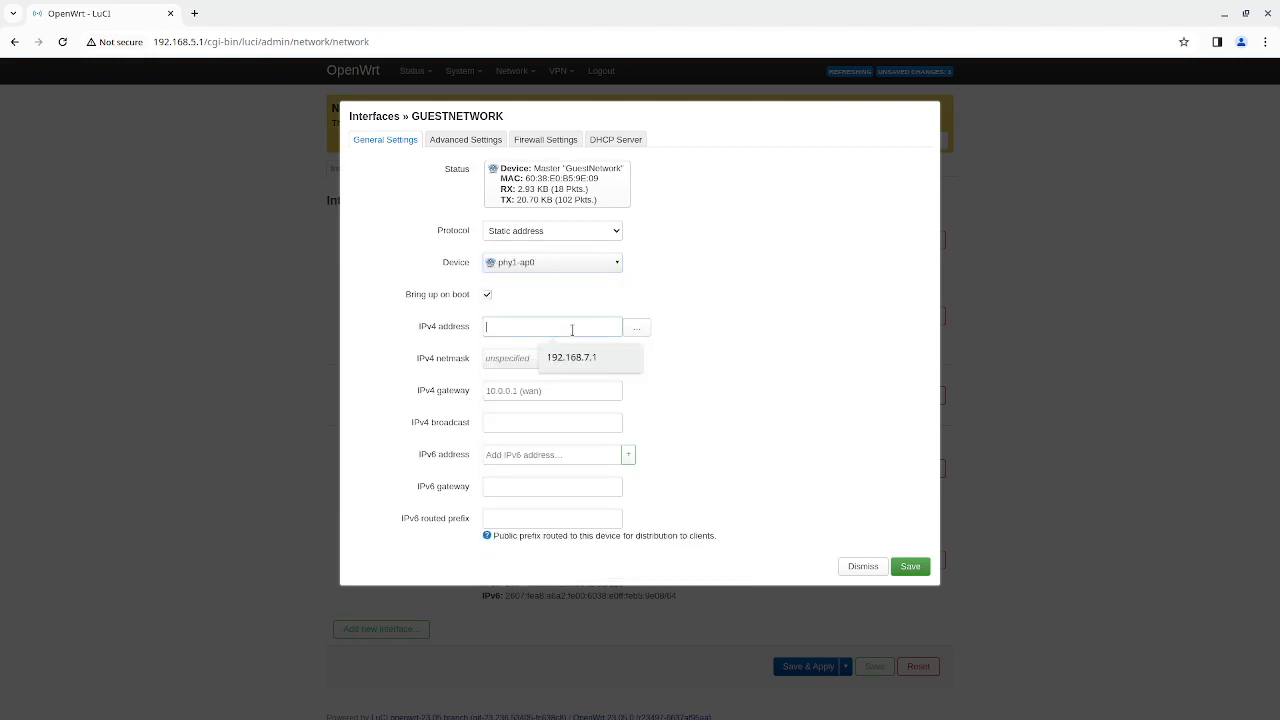
pyautogui.write('192.168.7.1')
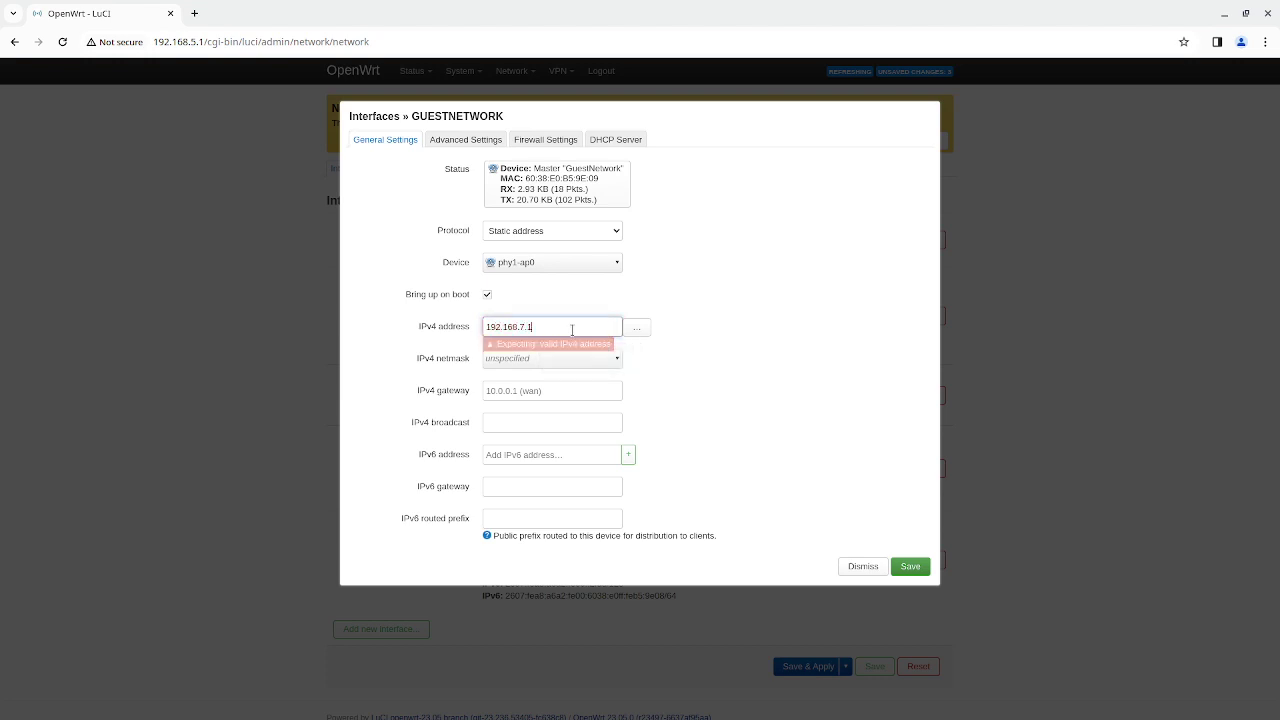
pyautogui.click(591, 359)
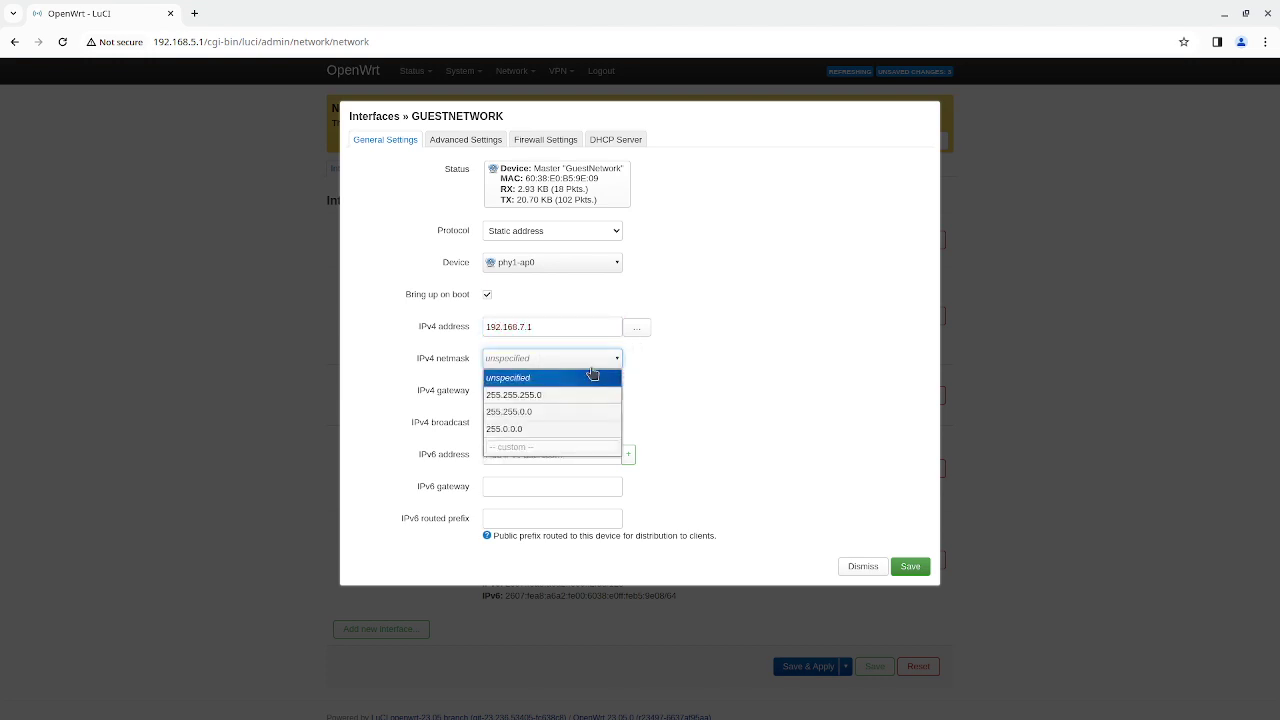
pyautogui.click(591, 395)
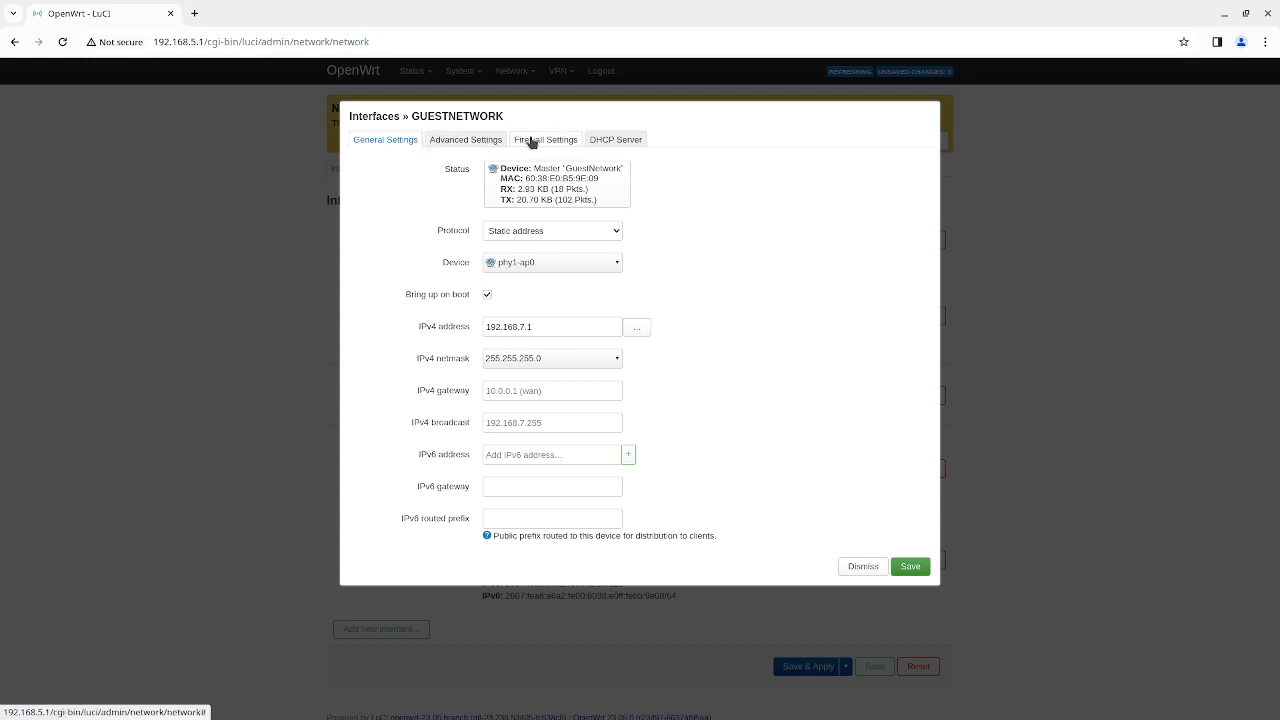
# Set up a DHCP server on GUESTNETWORK with DHCP option 6,10.8.0.1 and save the interface.
pyautogui.click(610, 141)
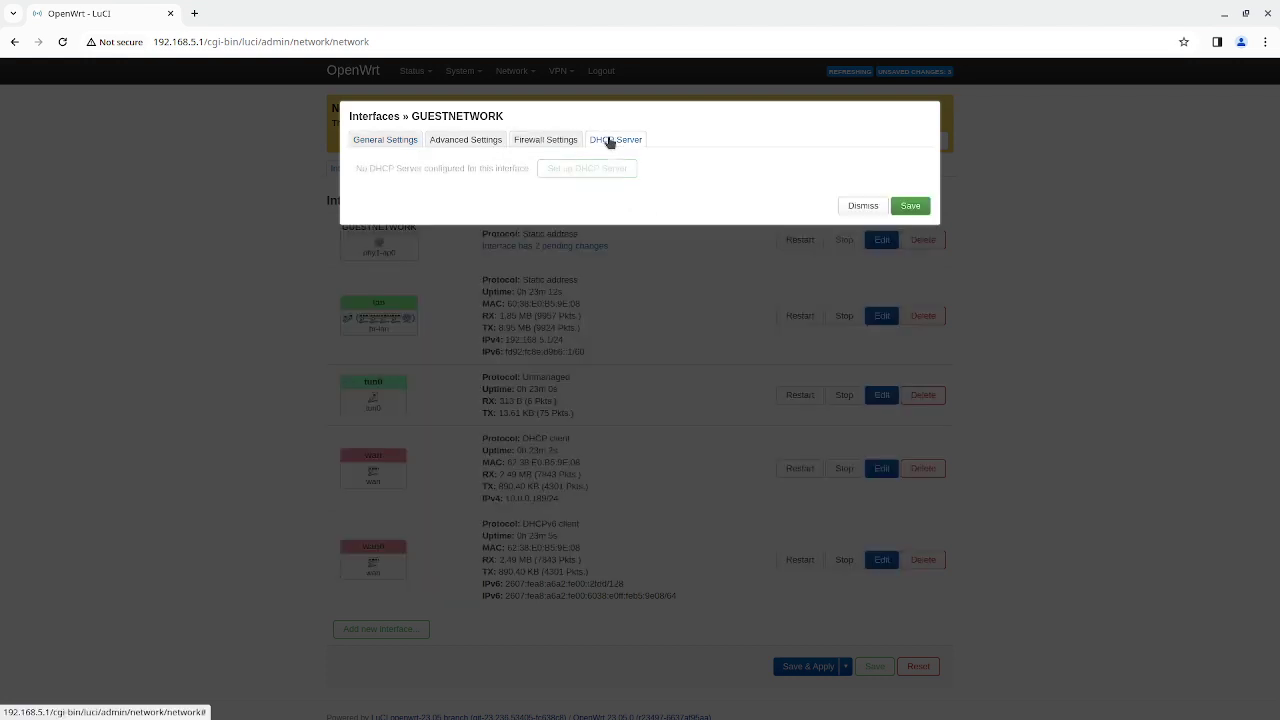
pyautogui.click(609, 175)
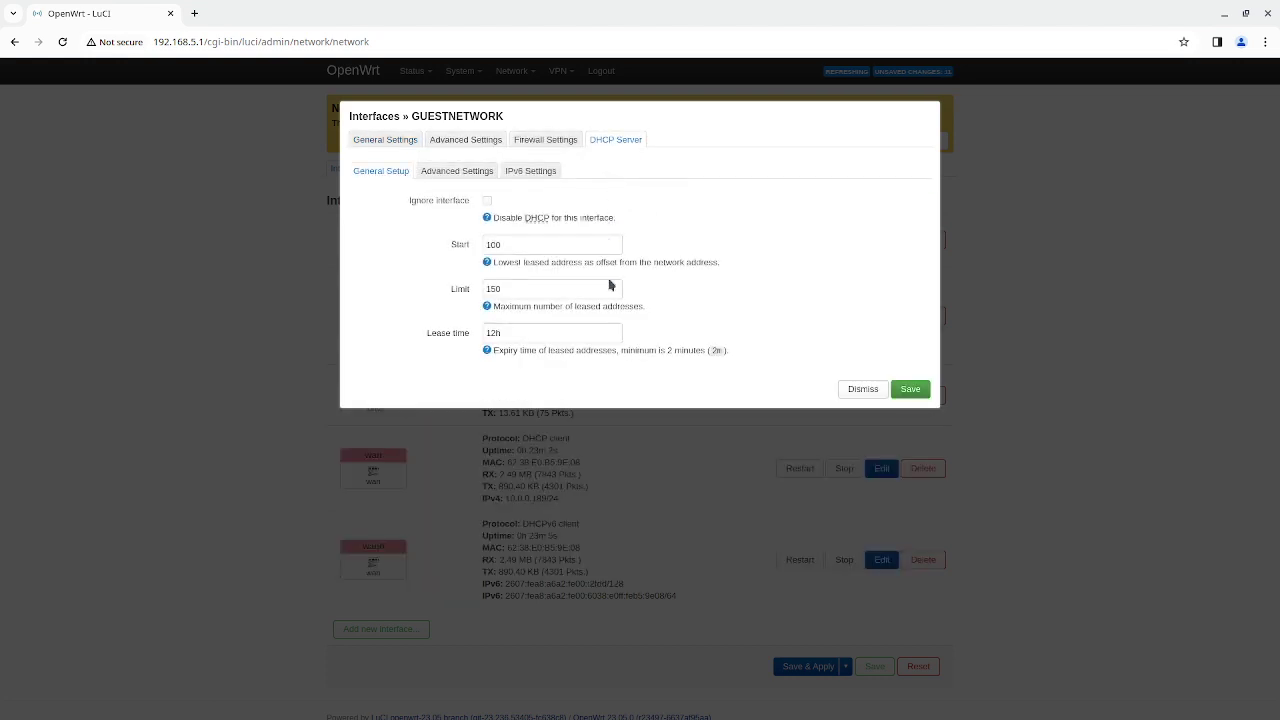
pyautogui.click(487, 176)
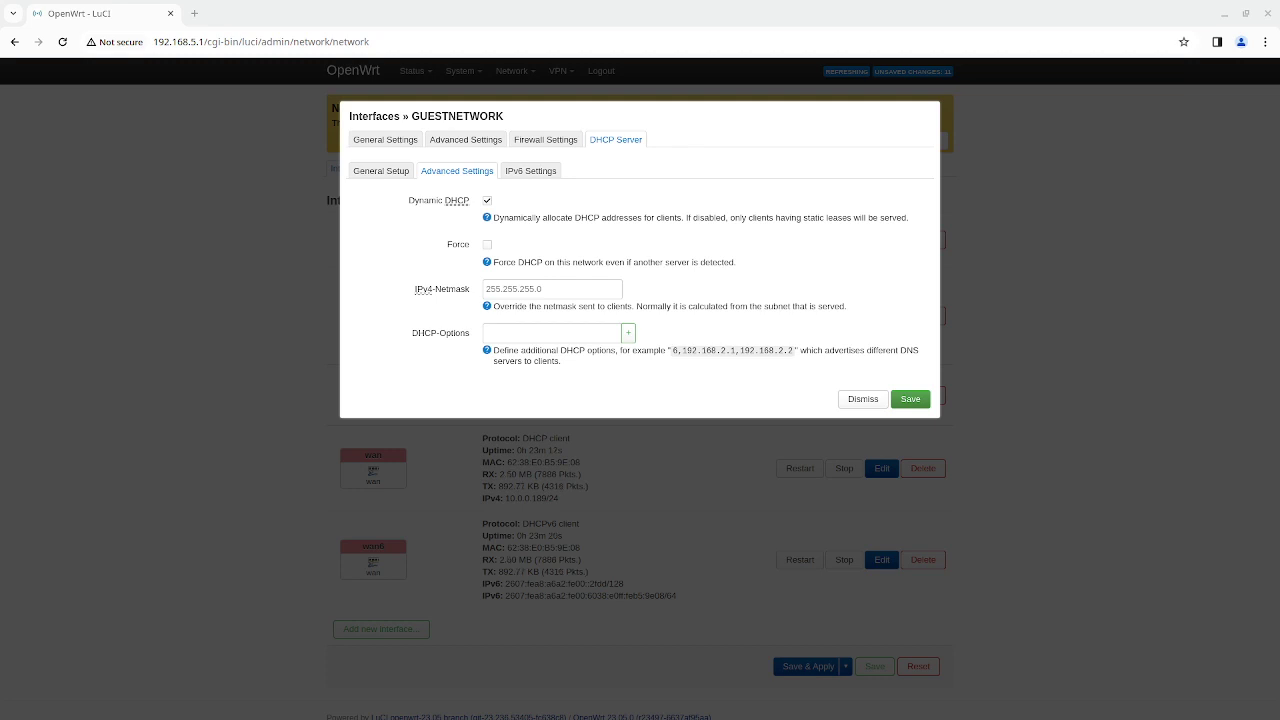
pyautogui.click(607, 332)
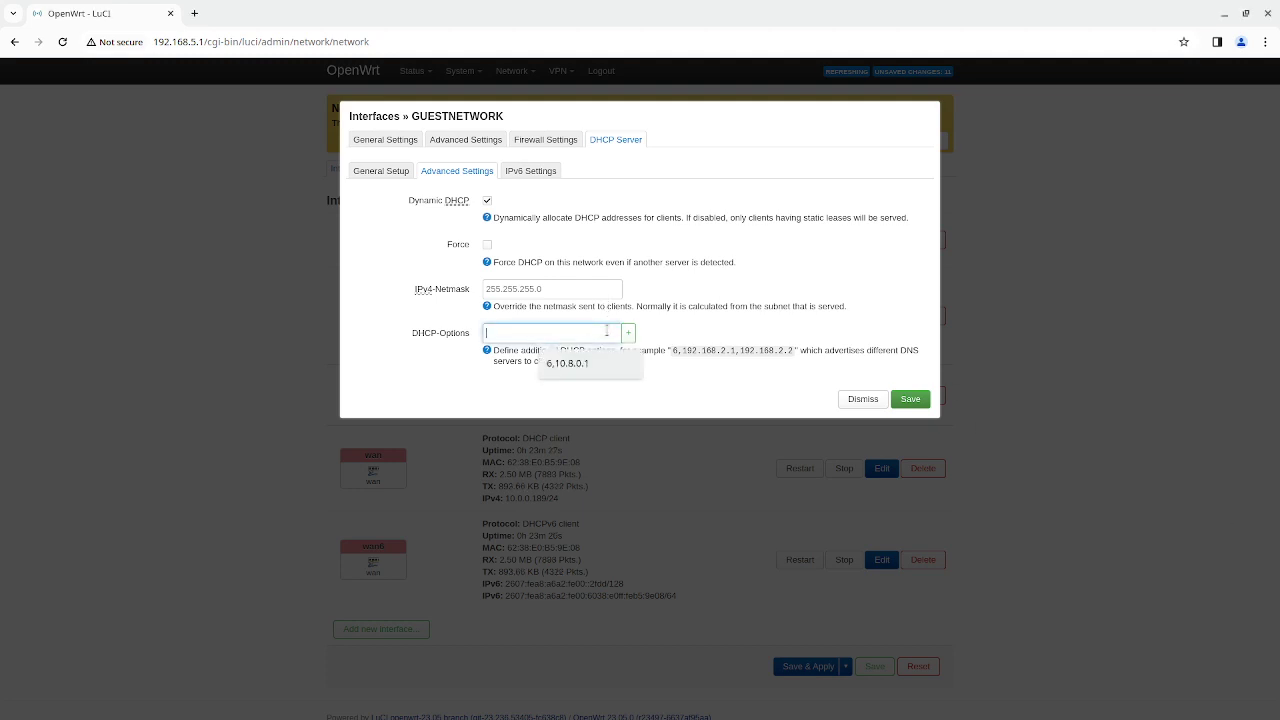
pyautogui.press('Down')
pyautogui.press('Return')
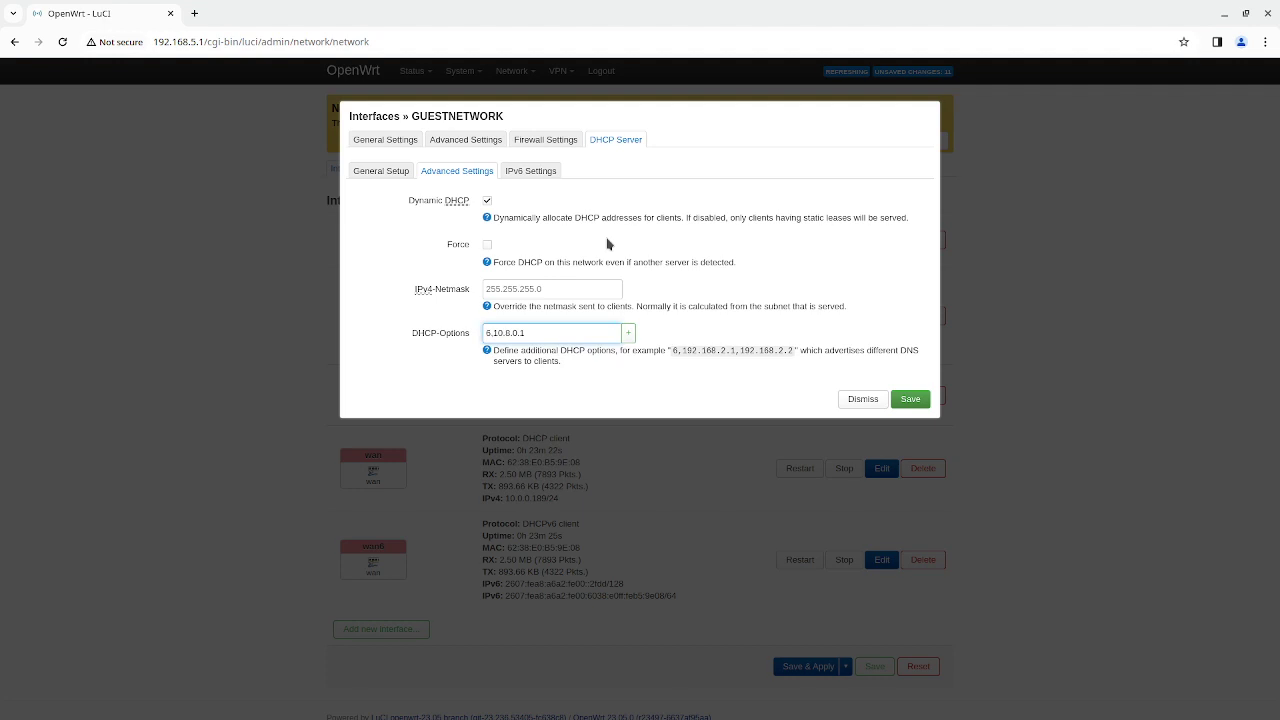
pyautogui.click(912, 402)
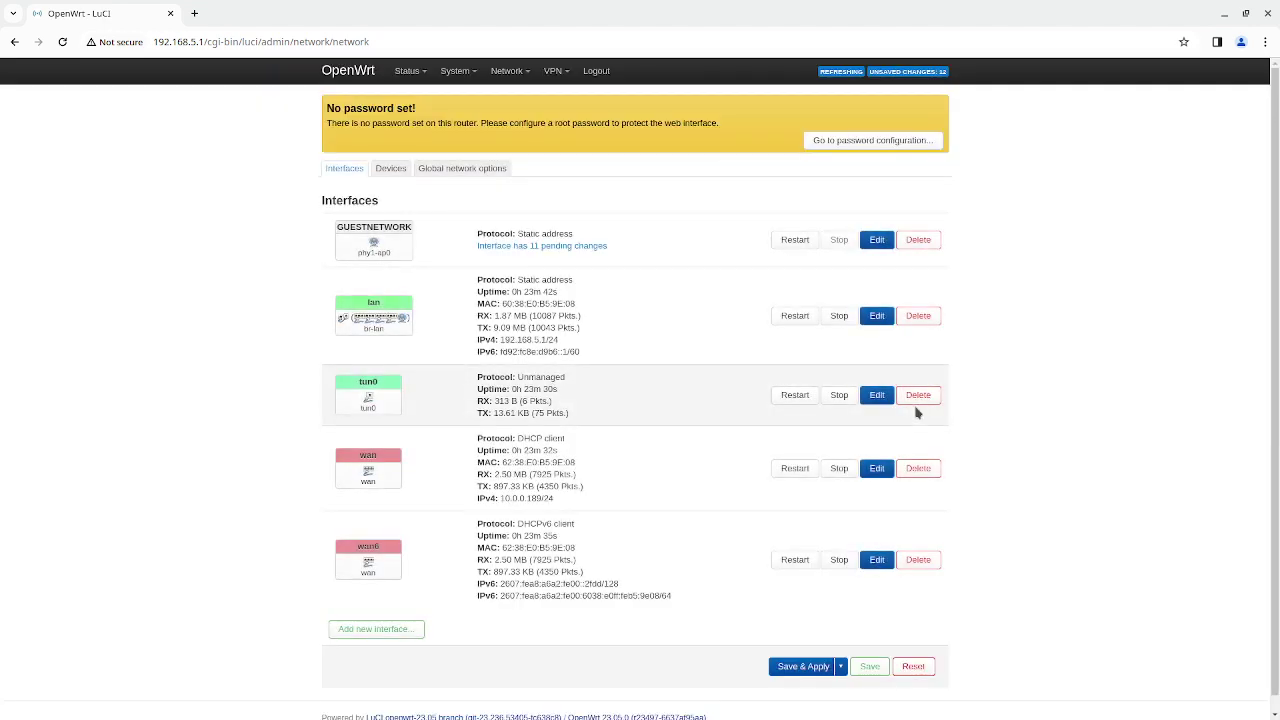
# Apply the pending changes so GUESTNETWORK comes up with 192.168.7.1/24 on phy1-ap0.
pyautogui.click(776, 665)
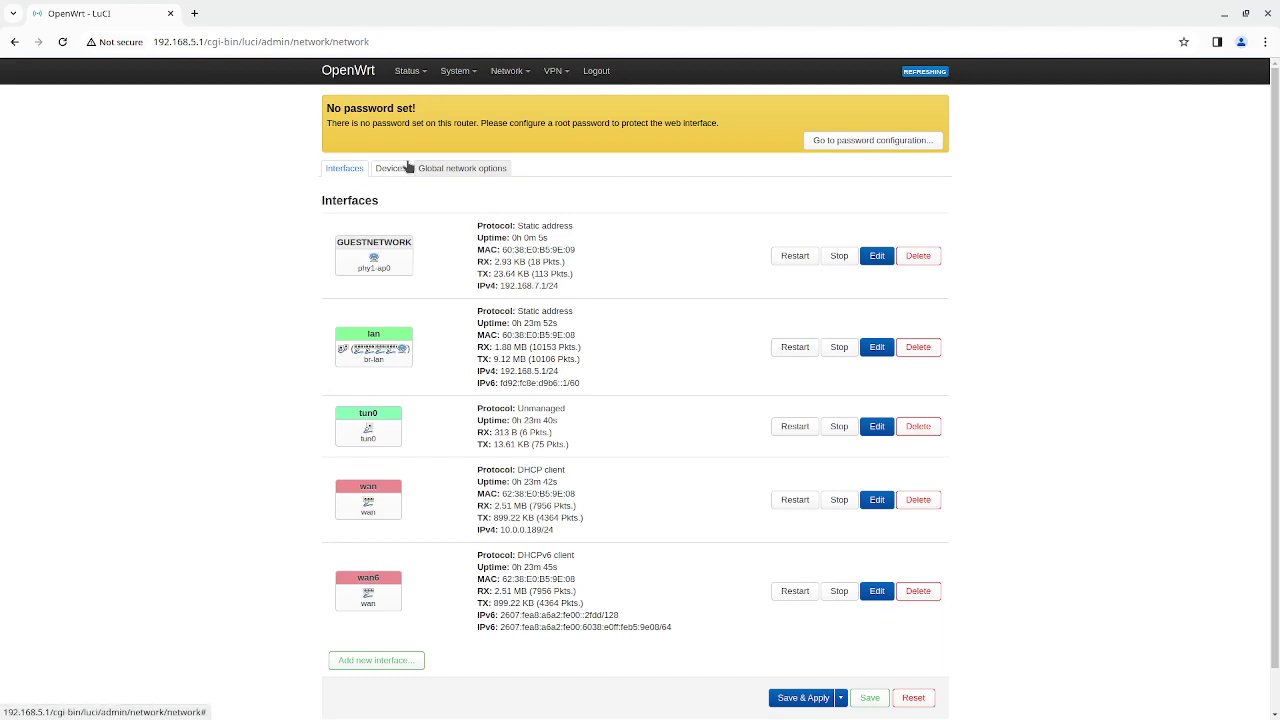
# In the Devices list, discard a trial phy0-ap0 configuration and copy eth0's MAC 60:38:E0:B5:9E:08.
pyautogui.click(392, 168)
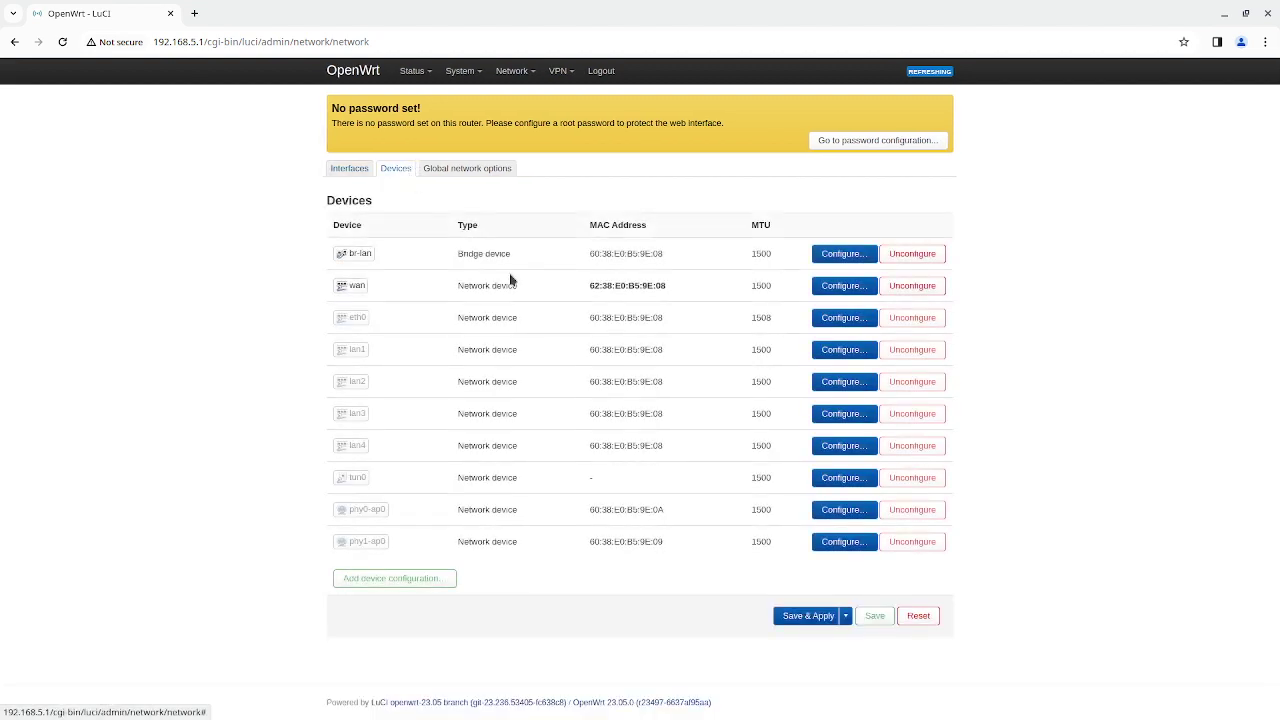
pyautogui.click(441, 582)
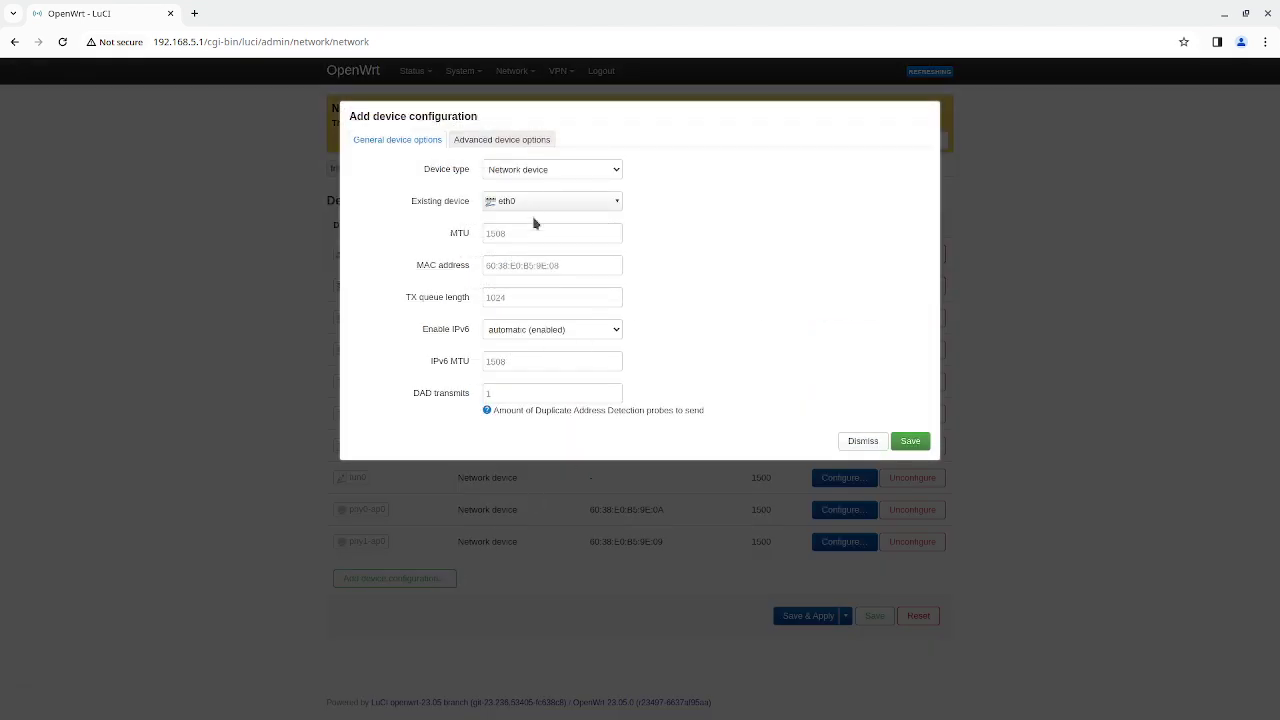
pyautogui.click(534, 205)
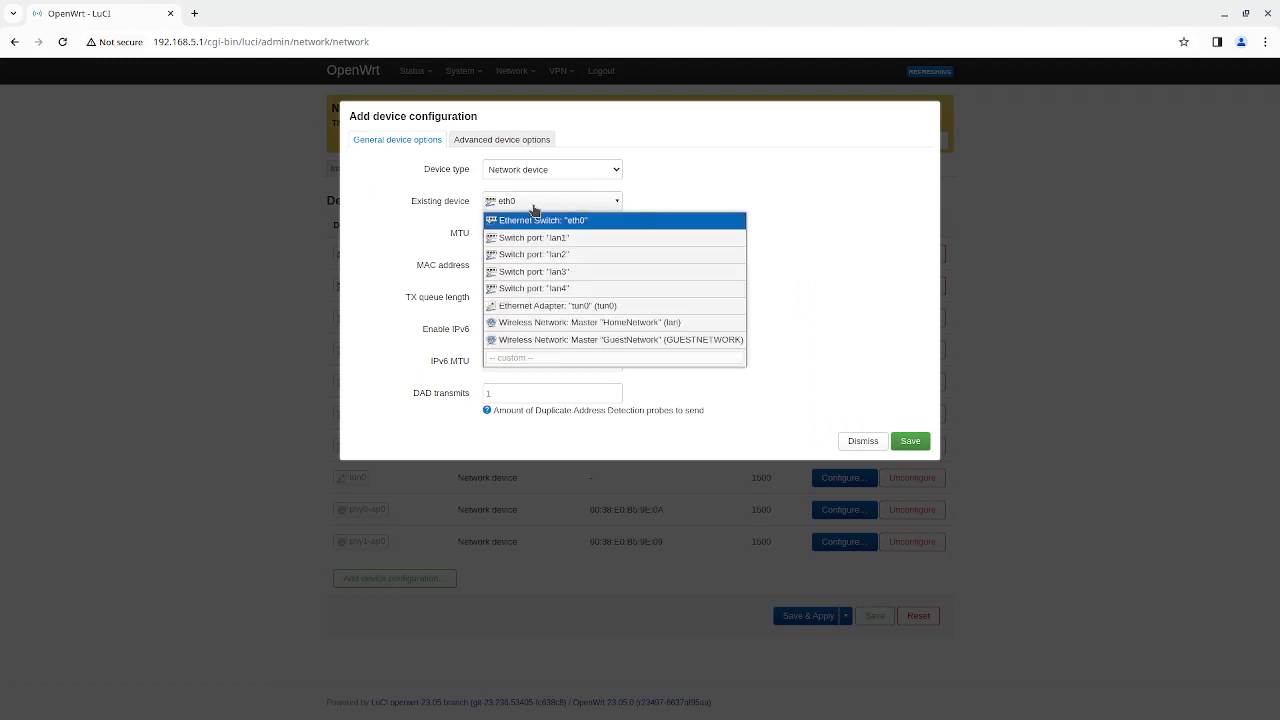
pyautogui.click(534, 326)
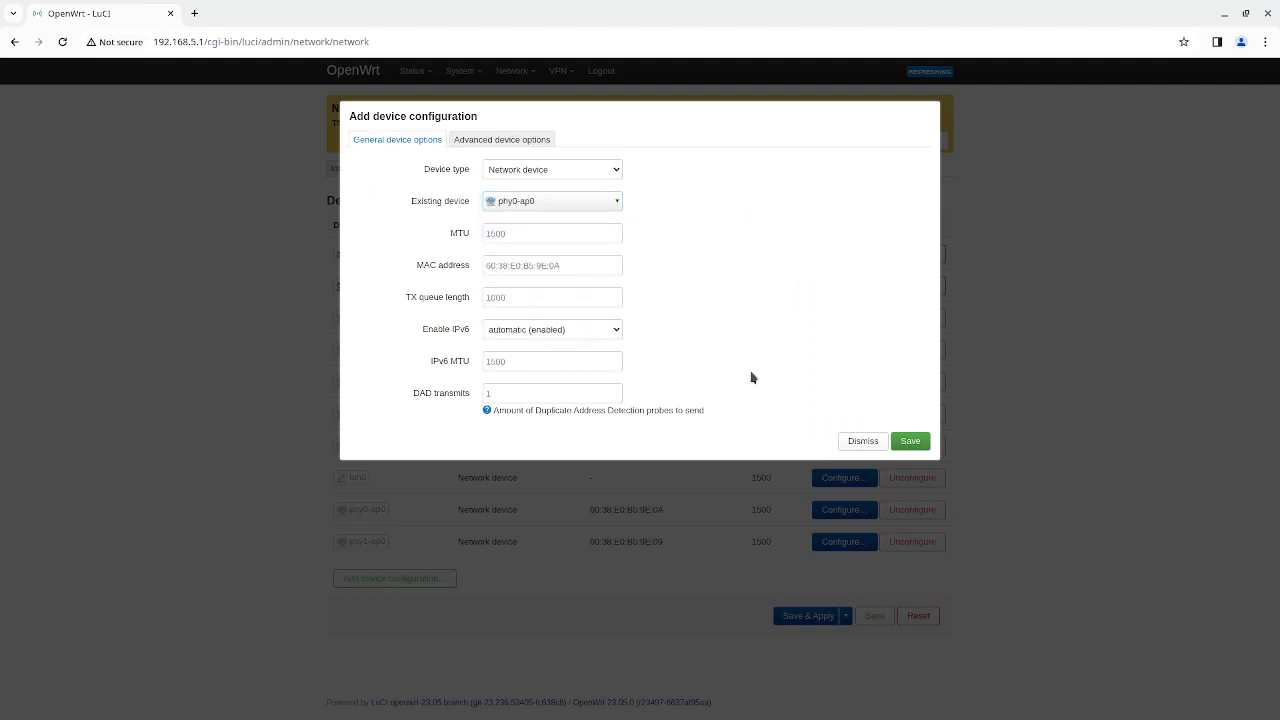
pyautogui.click(863, 441)
pyautogui.moveTo(590, 317); pyautogui.dragTo(666, 322)
pyautogui.hotkey('ctrl', 'c')
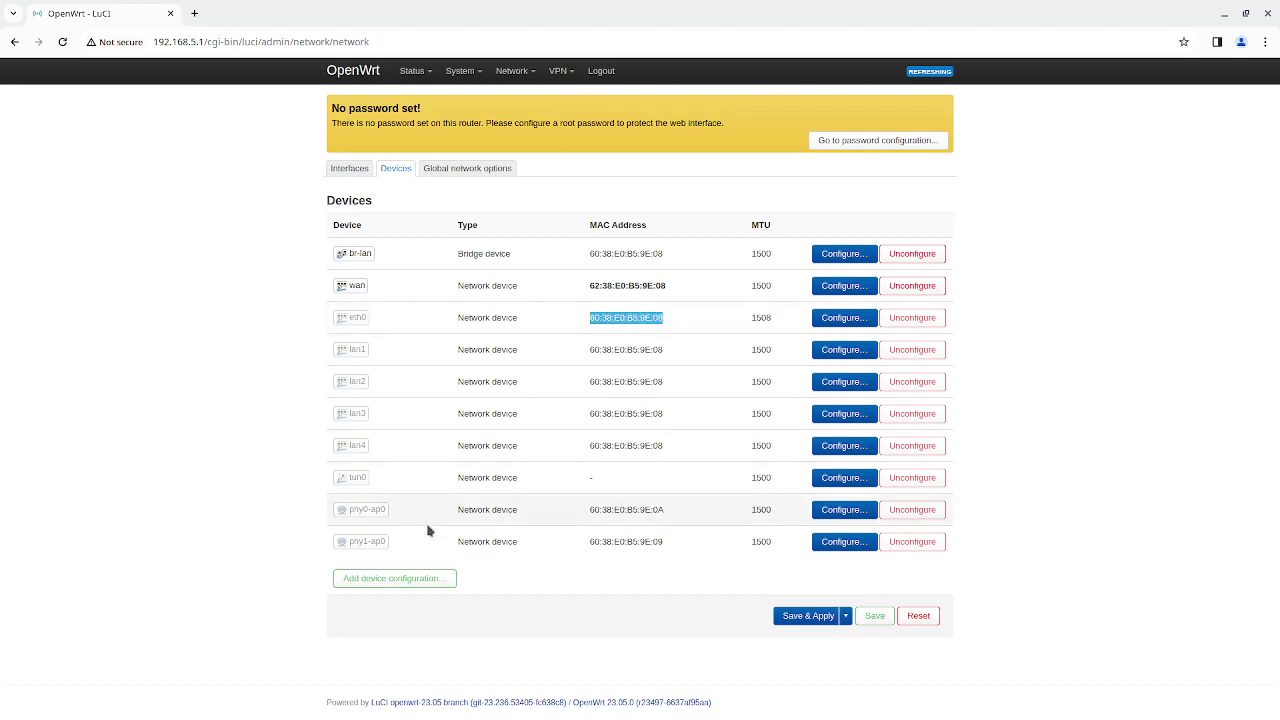
pyautogui.click(428, 581)
# Configure device phy1-ap0 with MAC 60:38:E0:B5:9E:09, edited from the pasted eth0 MAC.
pyautogui.click(548, 200)
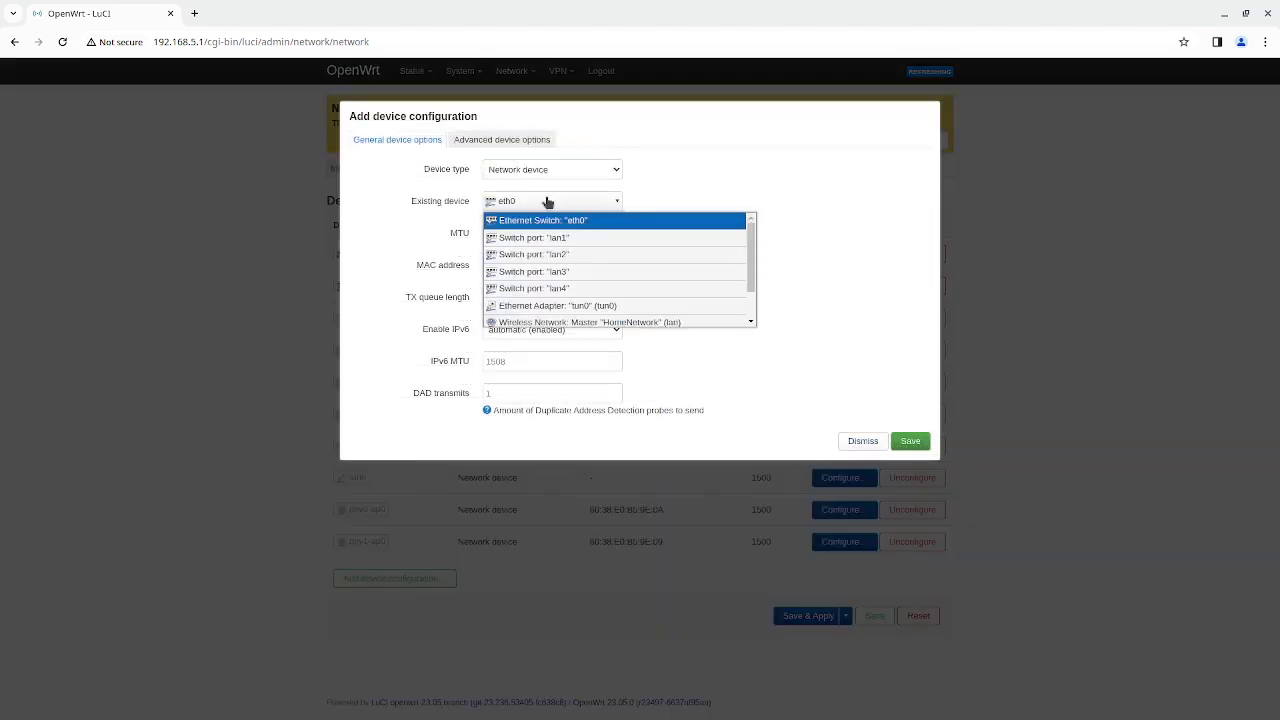
pyautogui.click(548, 340)
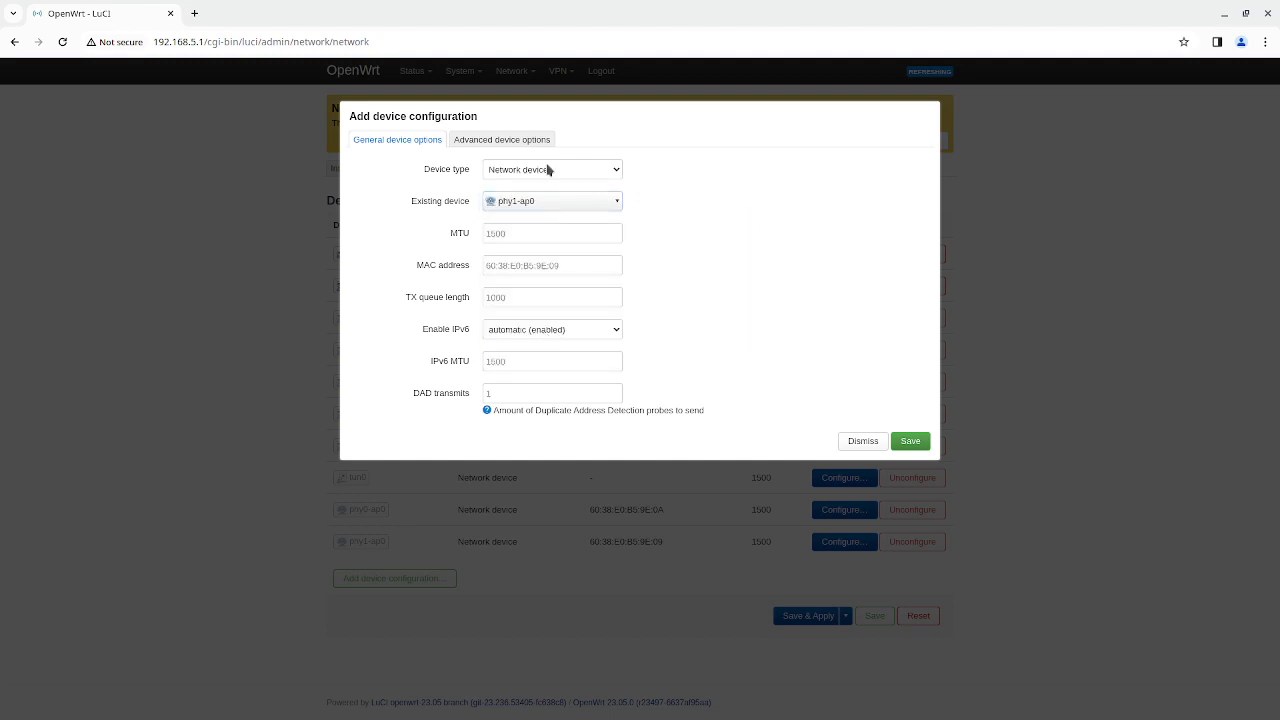
pyautogui.click(549, 264)
pyautogui.hotkey('ctrl', 'v')
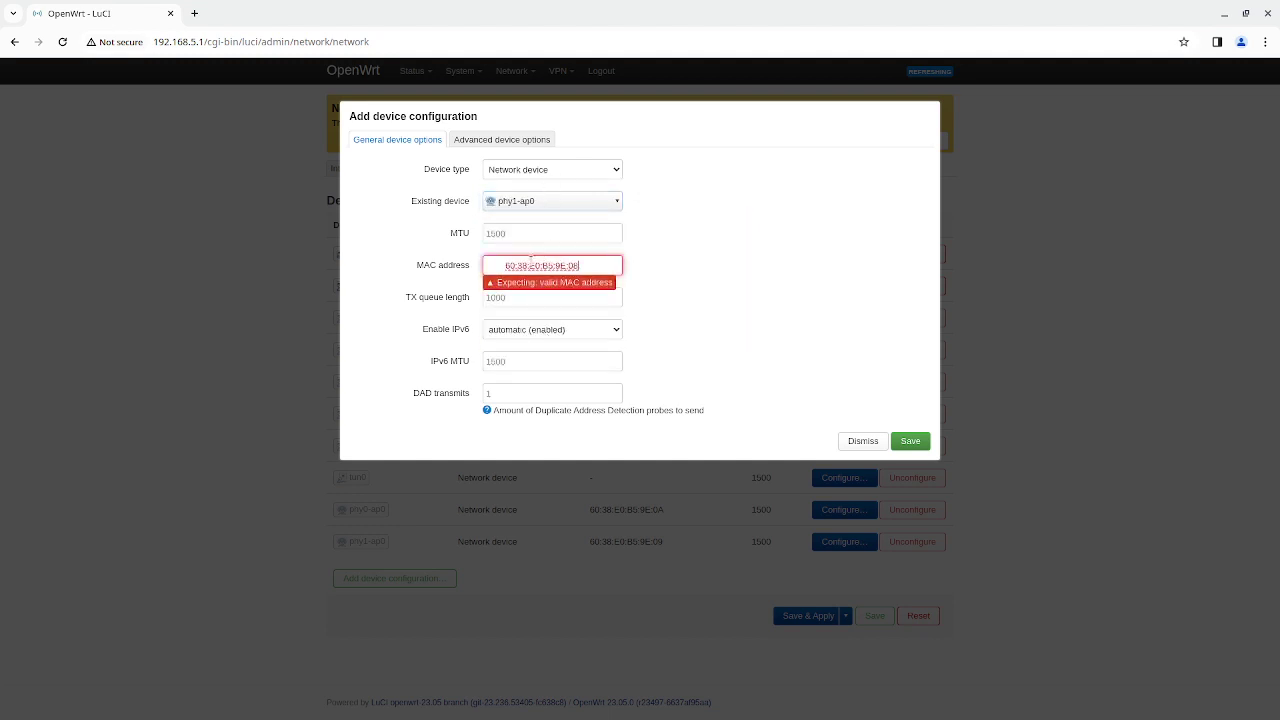
pyautogui.click(503, 260)
pyautogui.press('BackSpace')
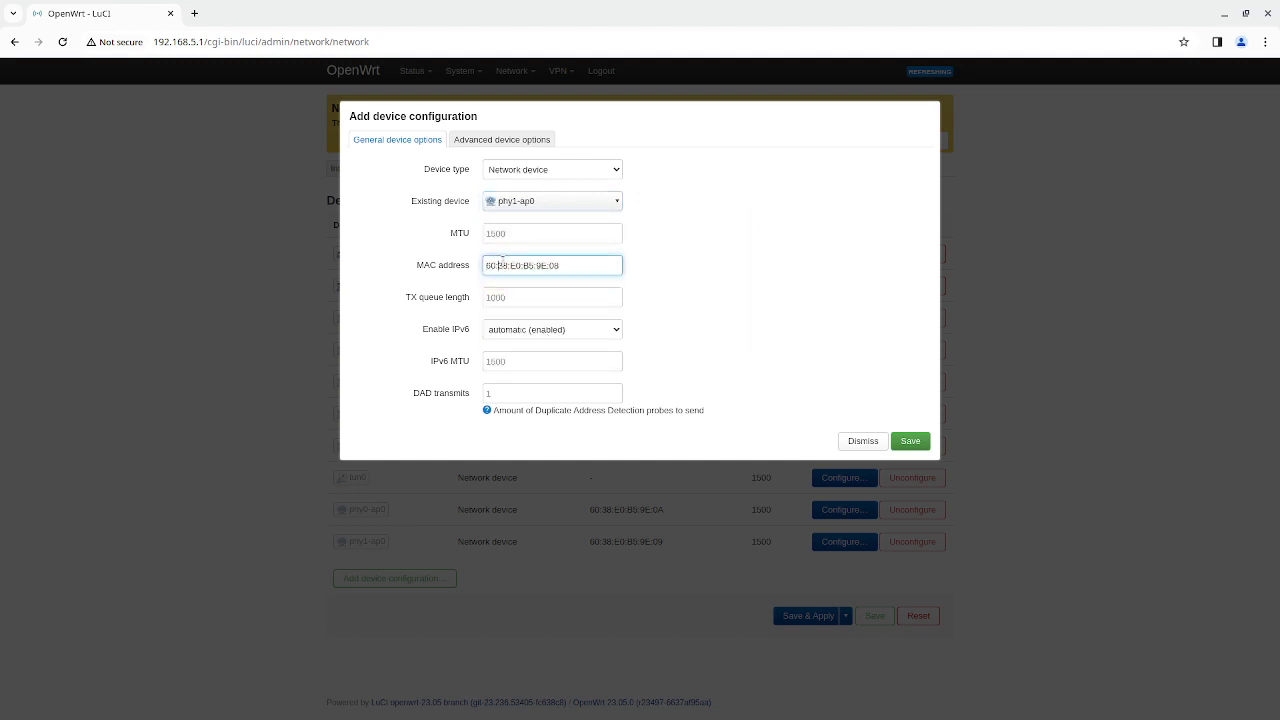
pyautogui.press('End')
pyautogui.press('BackSpace')
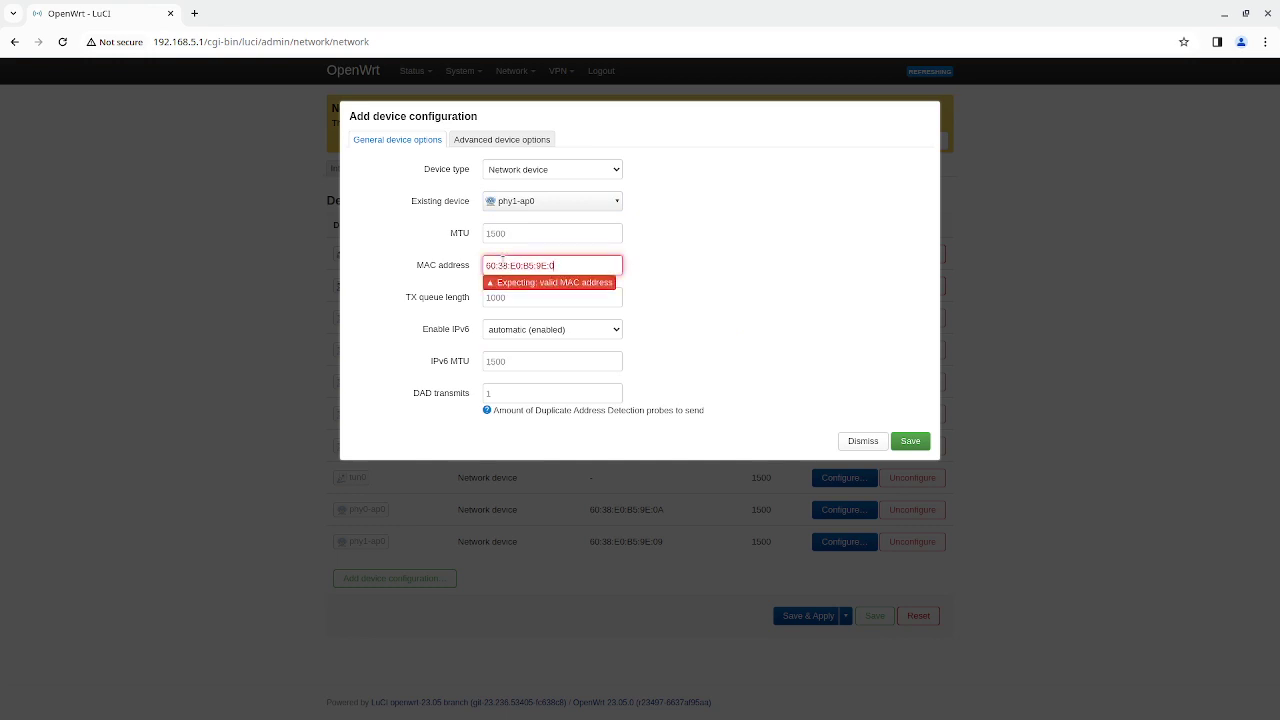
pyautogui.write('9')
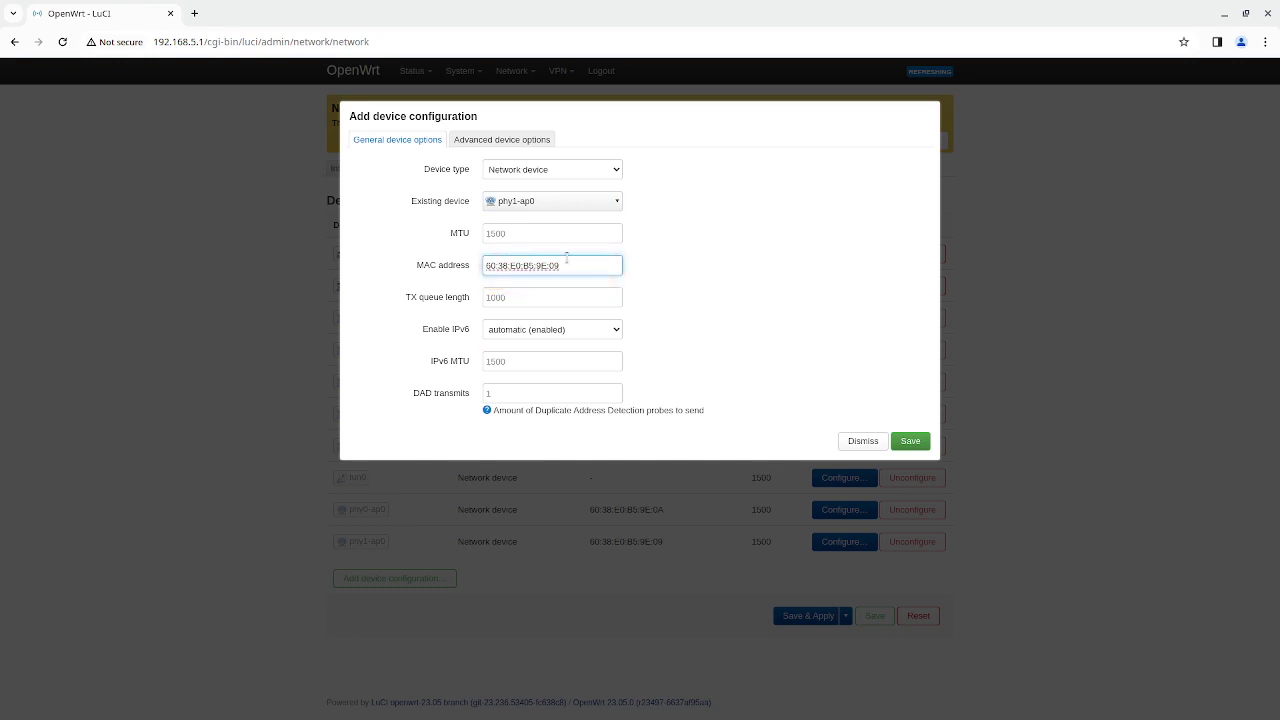
# Set Enable IPv6 to disabled for phy1-ap0 and save the device configuration.
pyautogui.click(593, 331)
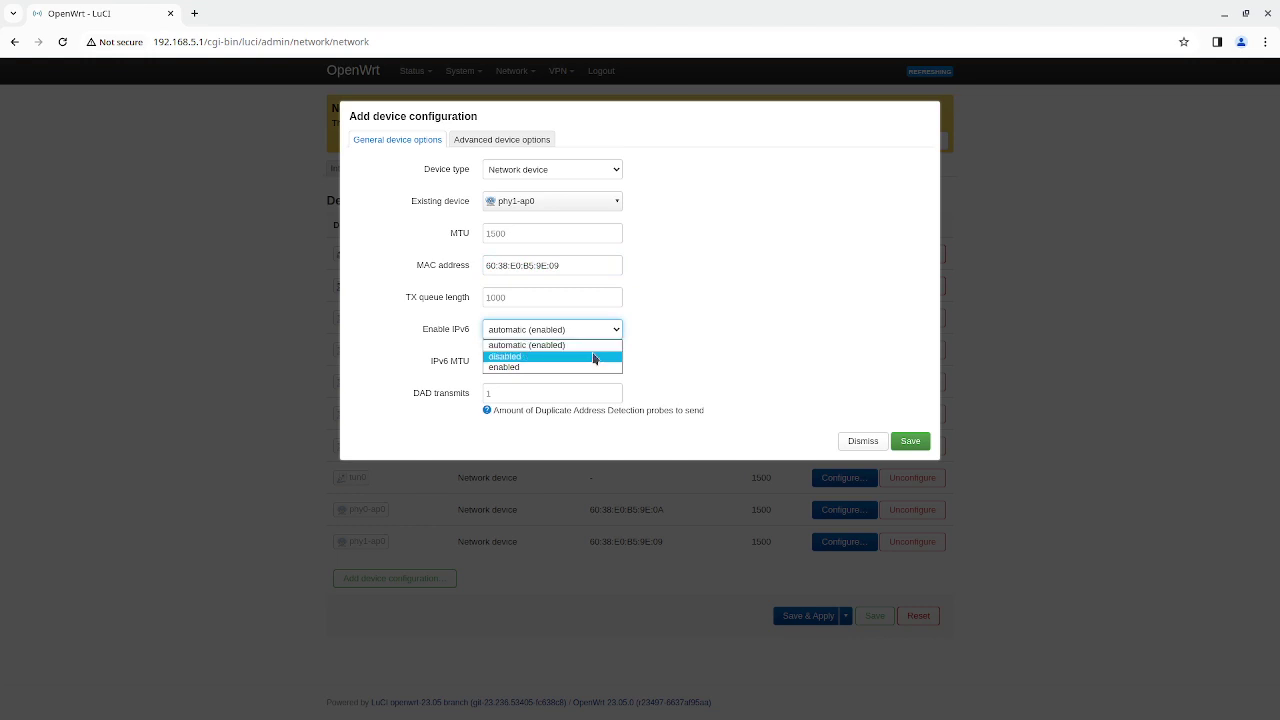
pyautogui.click(596, 360)
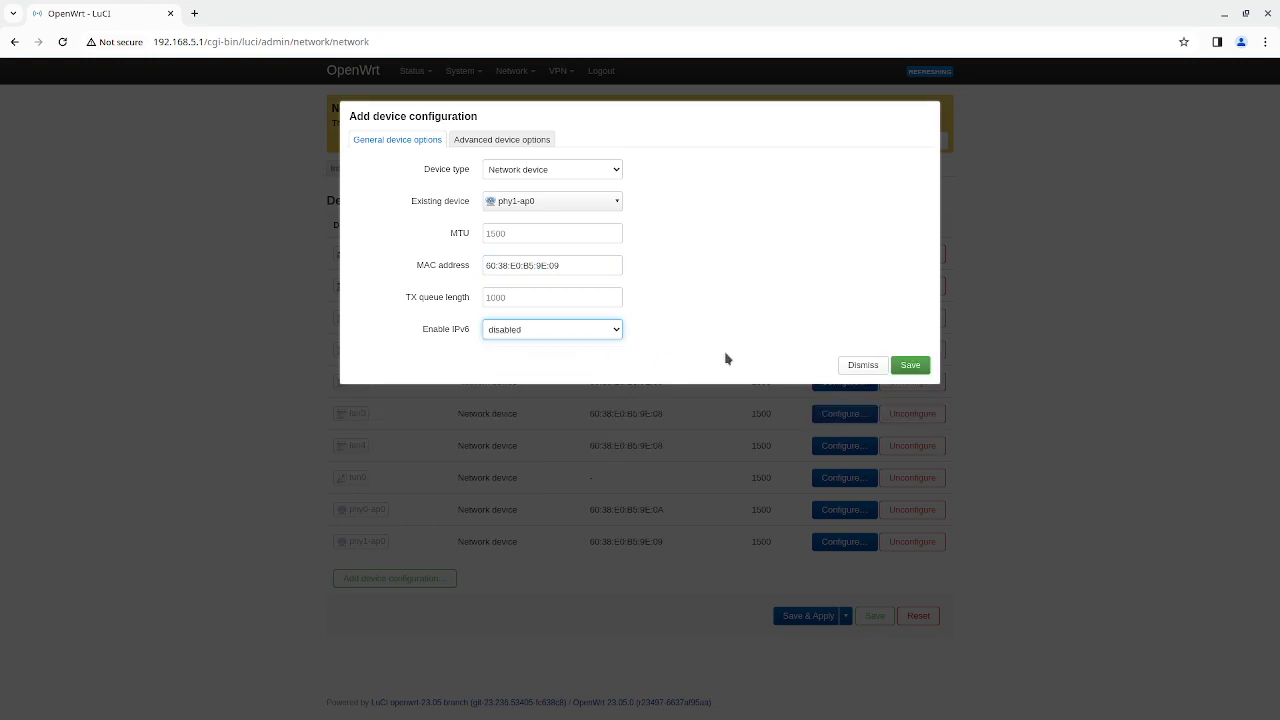
pyautogui.click(513, 146)
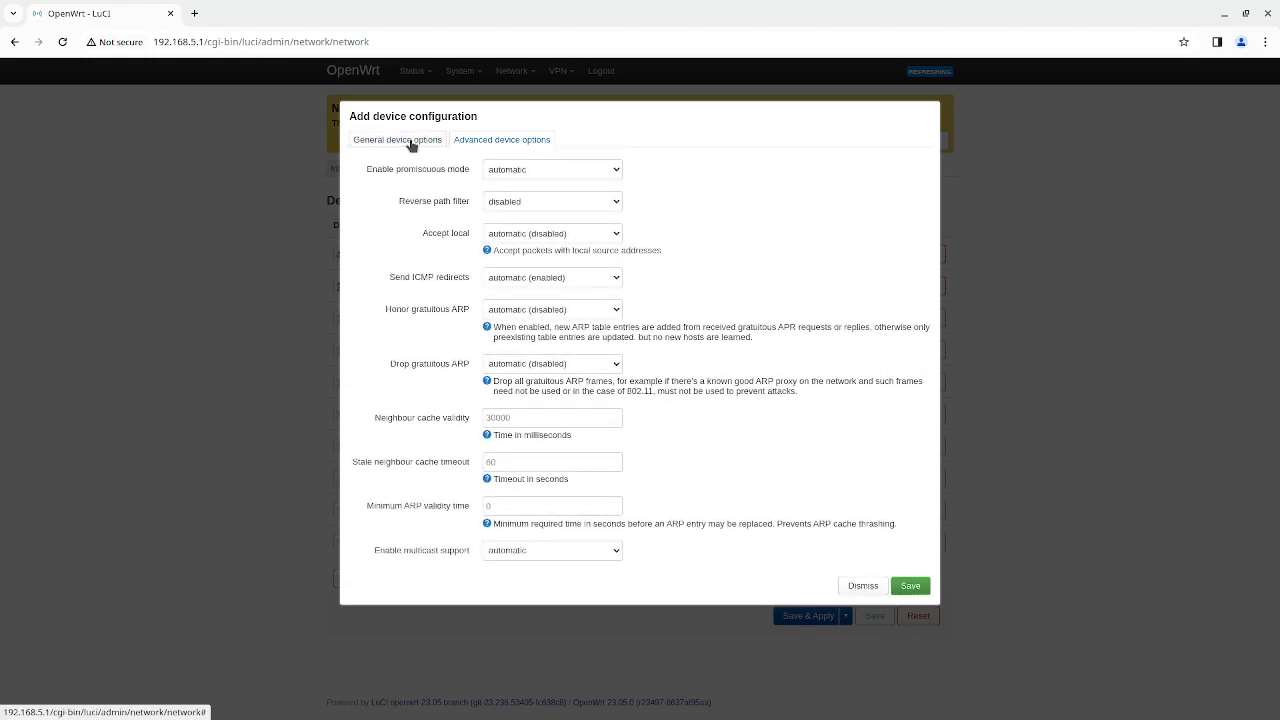
pyautogui.click(409, 140)
pyautogui.click(918, 367)
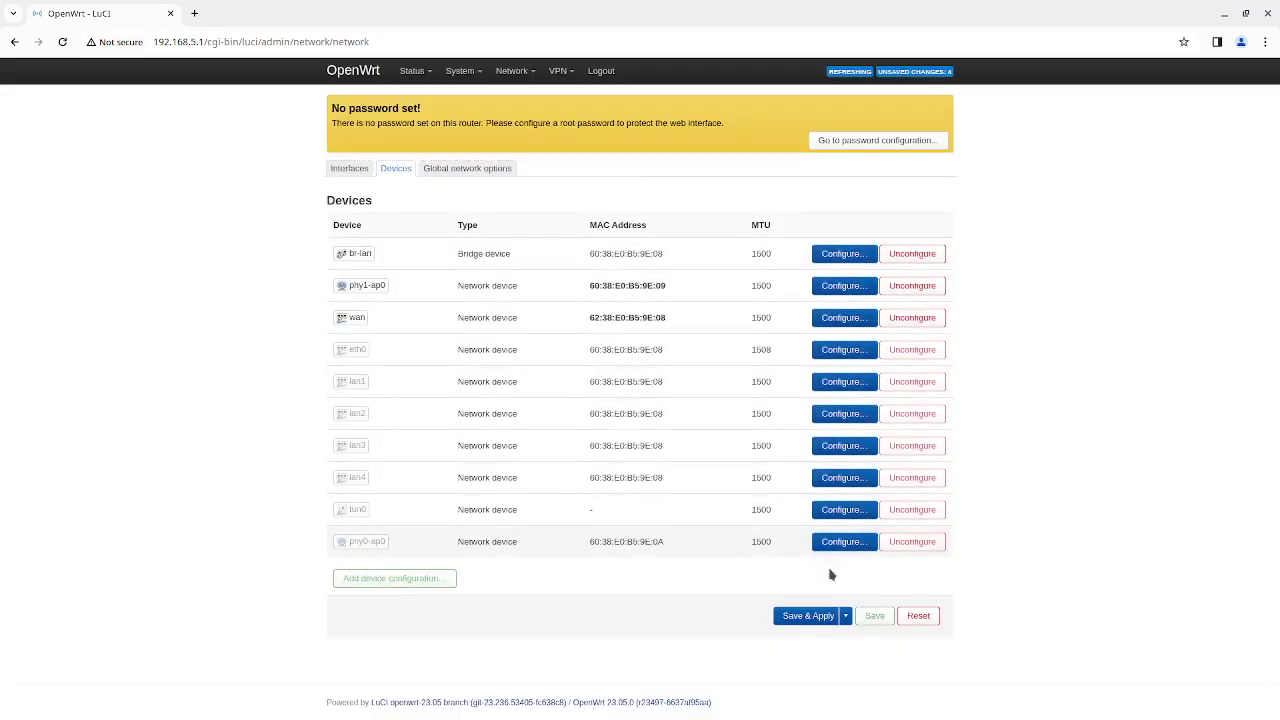
# Save and apply the pending phy1-ap0 device configuration to the router.
pyautogui.click(827, 620)
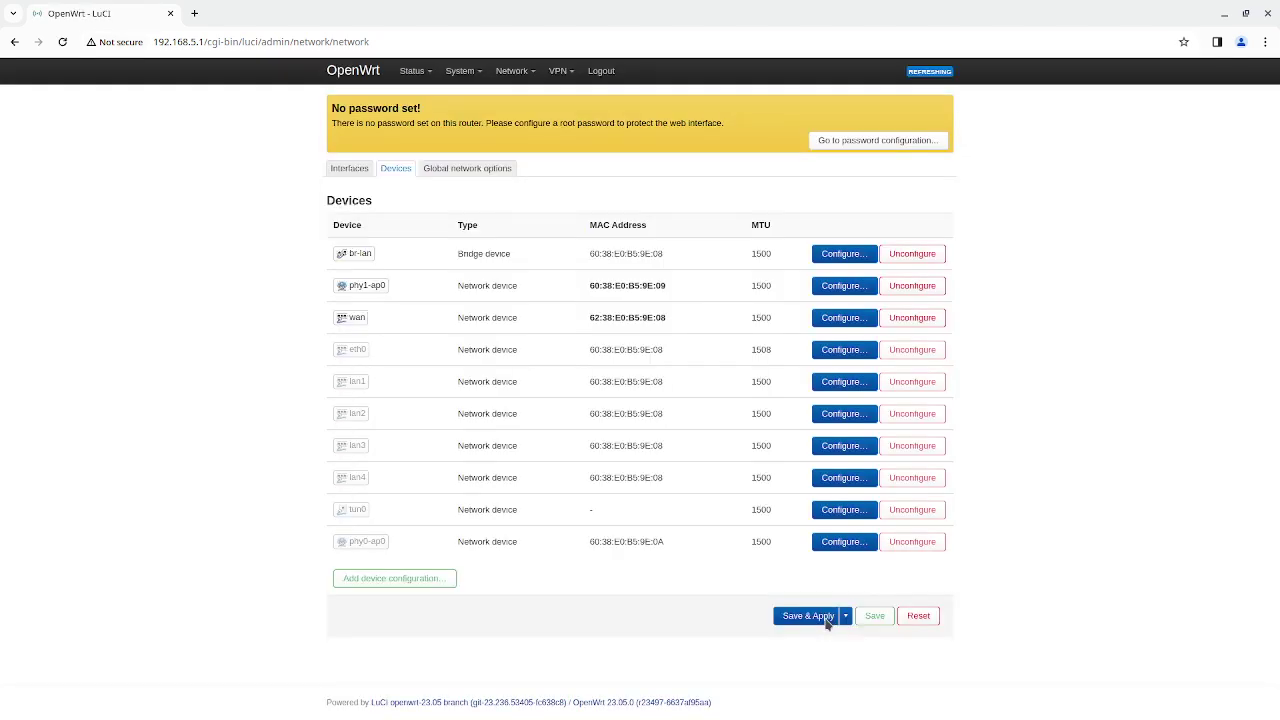
# In Network > Firewall, add a new zone named GUESTNETWORK.
pyautogui.moveTo(505, 76)
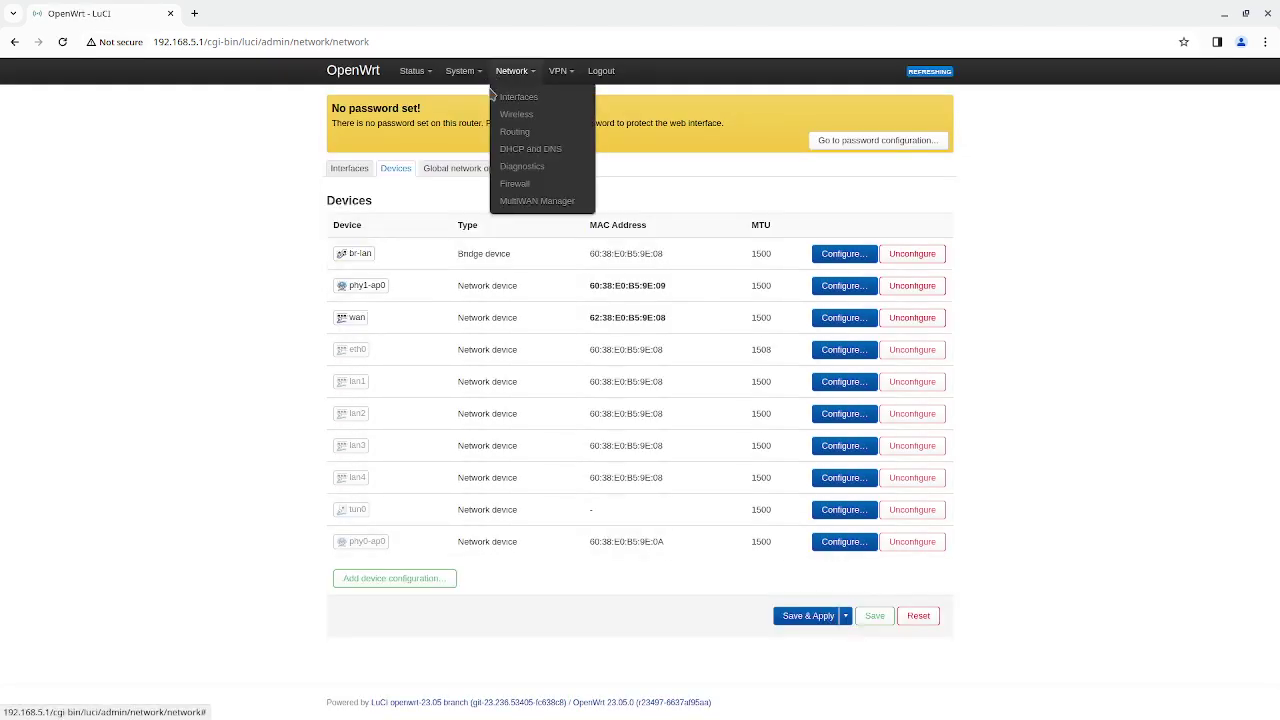
pyautogui.click(490, 182)
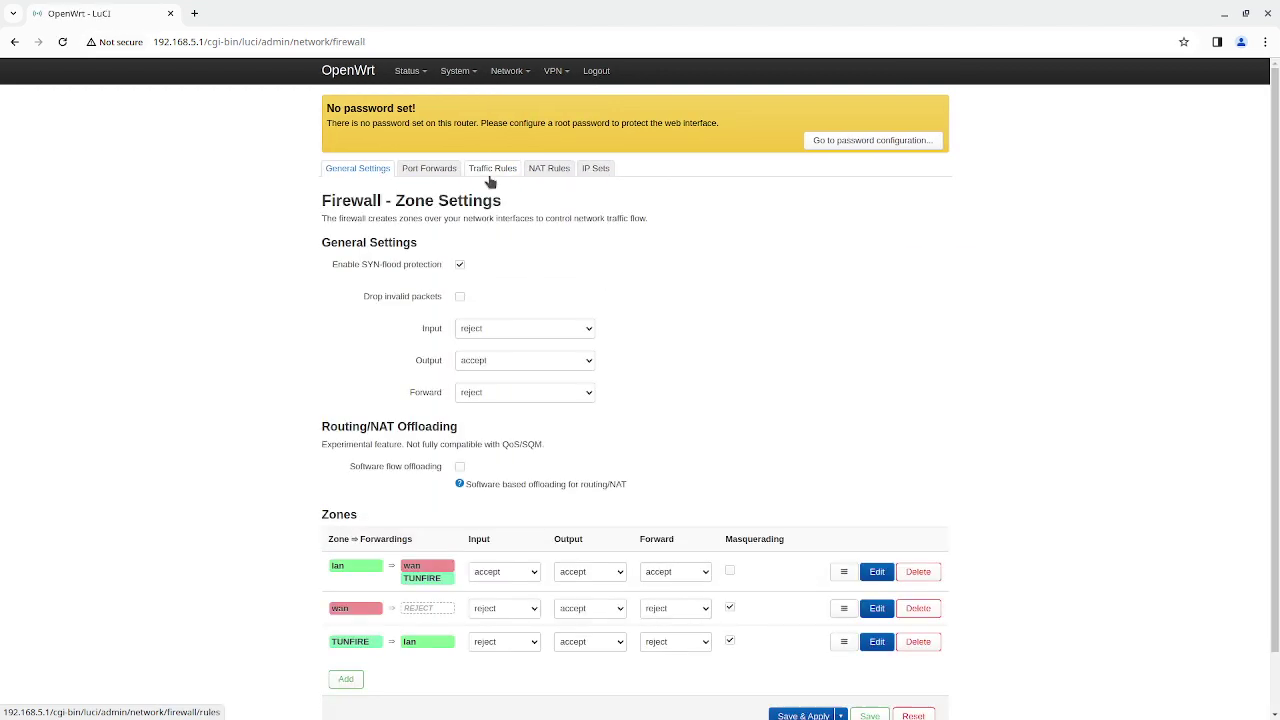
pyautogui.click(345, 680)
pyautogui.click(550, 212)
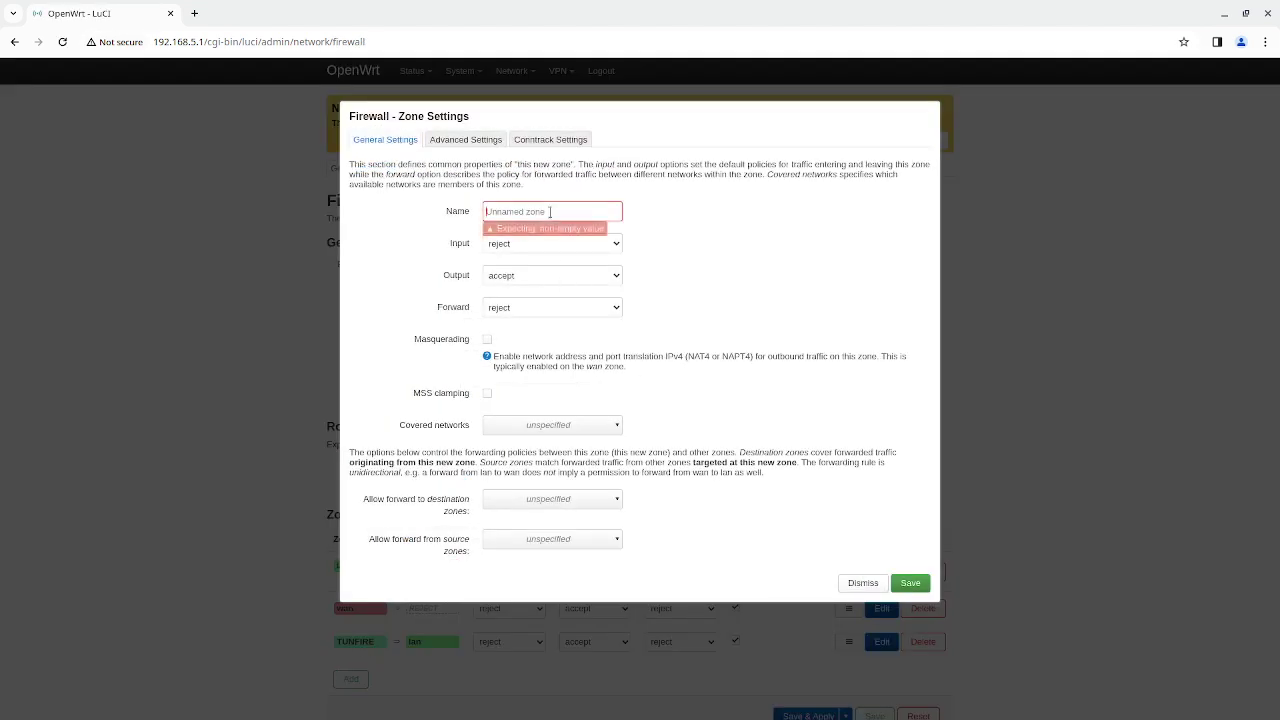
pyautogui.write('GUESTNETWORK')
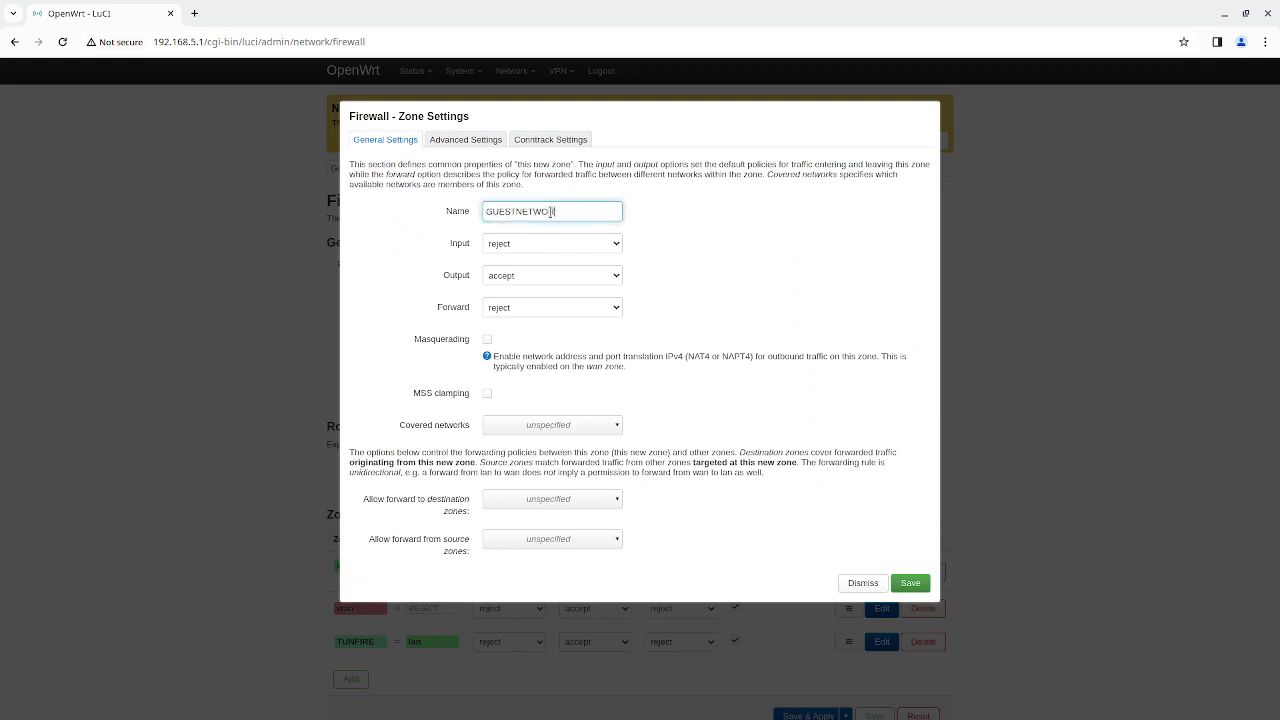
pyautogui.click(591, 386)
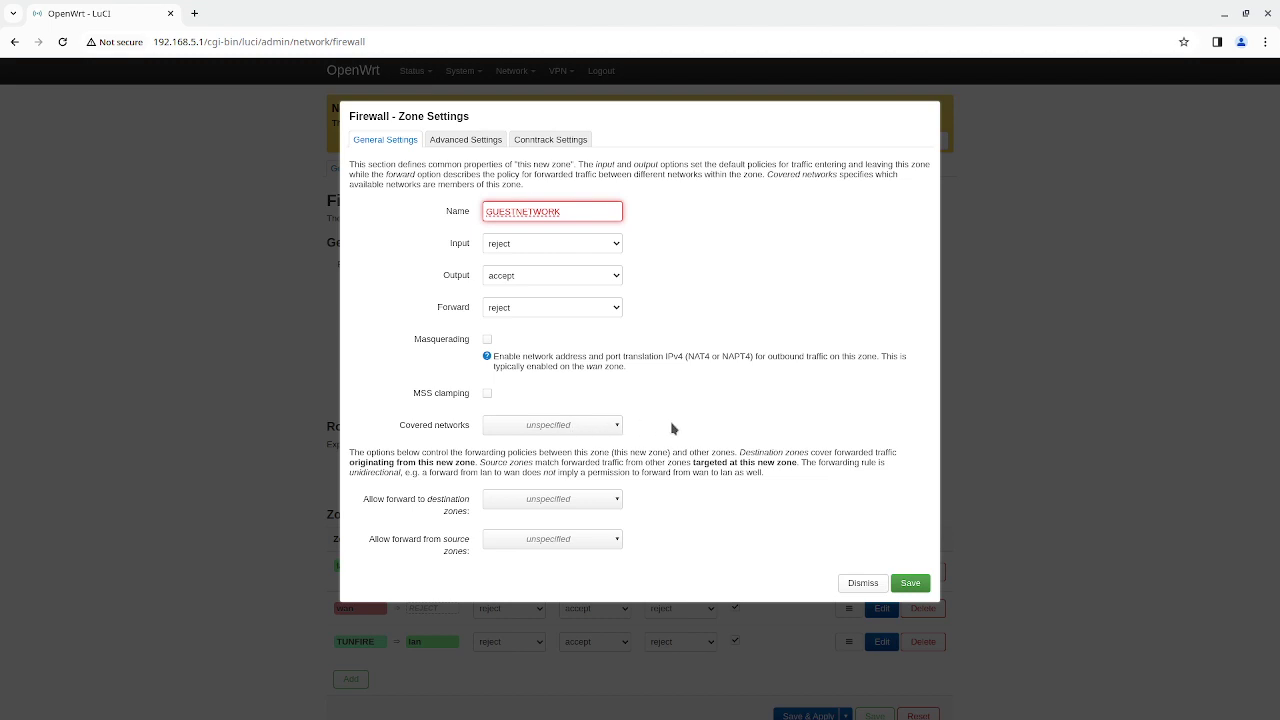
# Set the zone to cover the GUESTNETWORK network and allow forwarding to TUNFIRE.
pyautogui.click(618, 427)
pyautogui.click(611, 448)
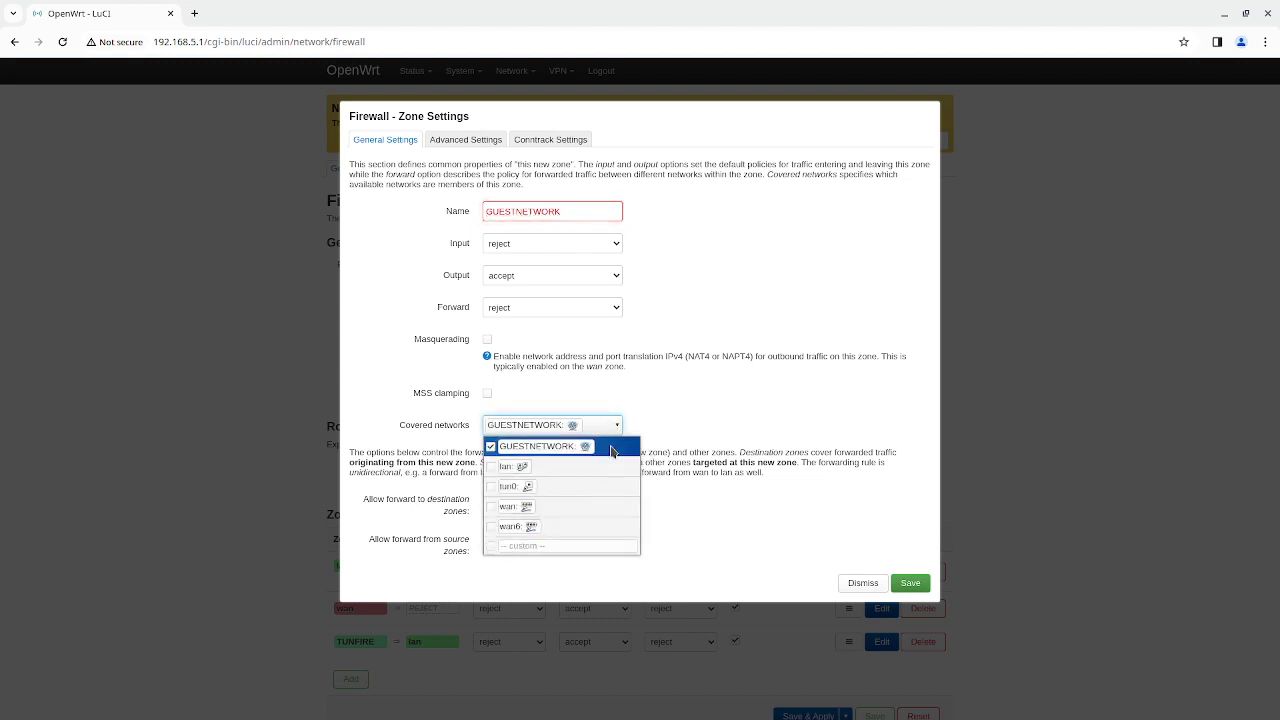
pyautogui.click(612, 502)
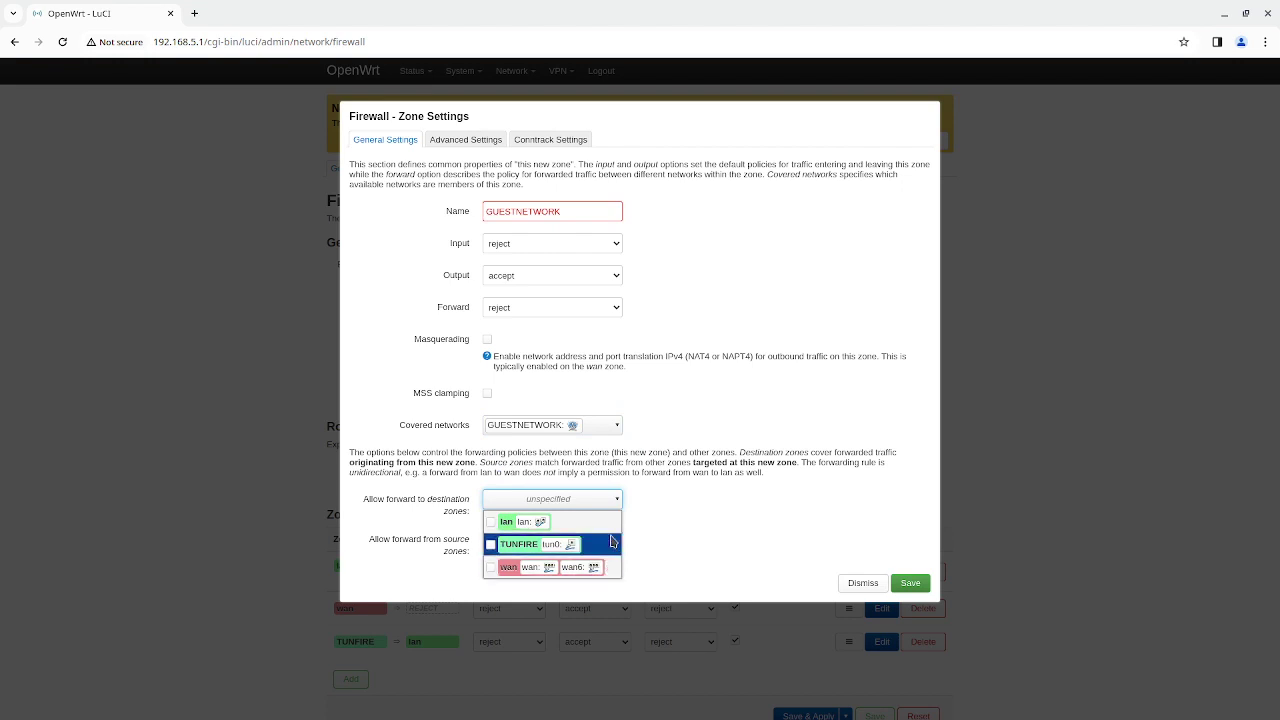
pyautogui.click(612, 545)
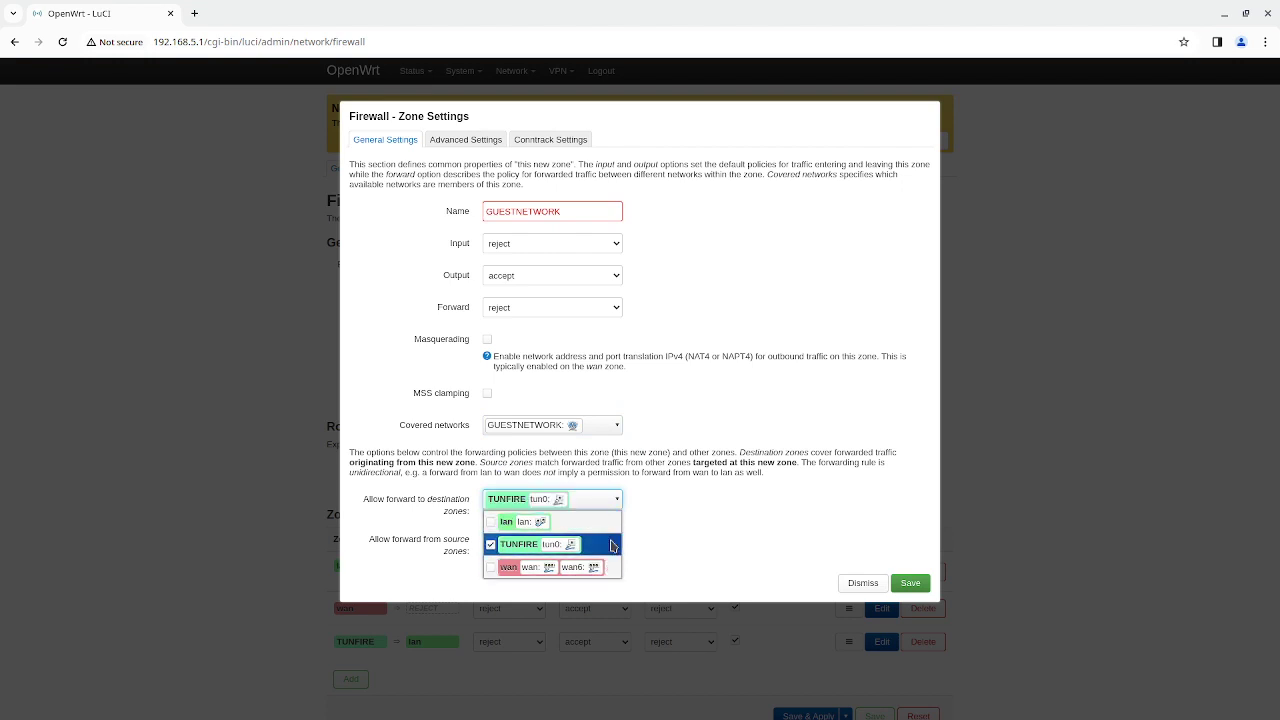
pyautogui.press('Escape')
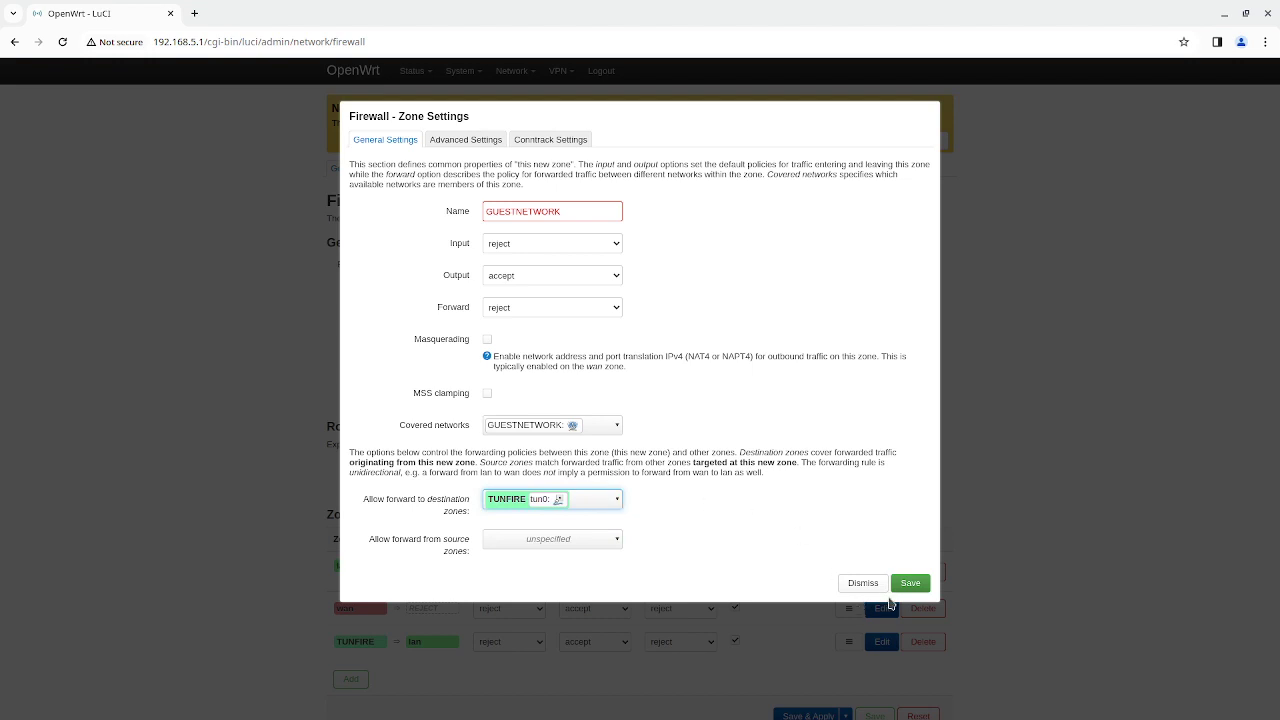
# After saving fails on the 11-character limit, shorten the zone name to GUESTNET.
pyautogui.click(922, 586)
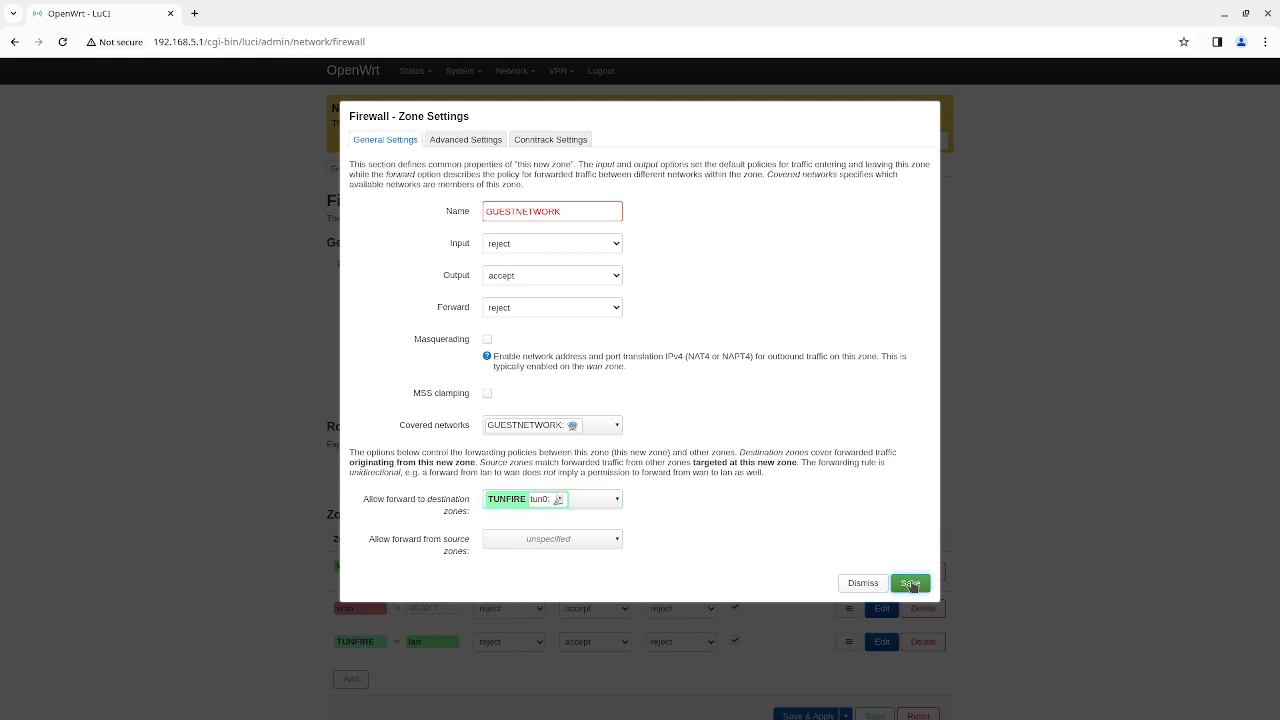
pyautogui.click(910, 584)
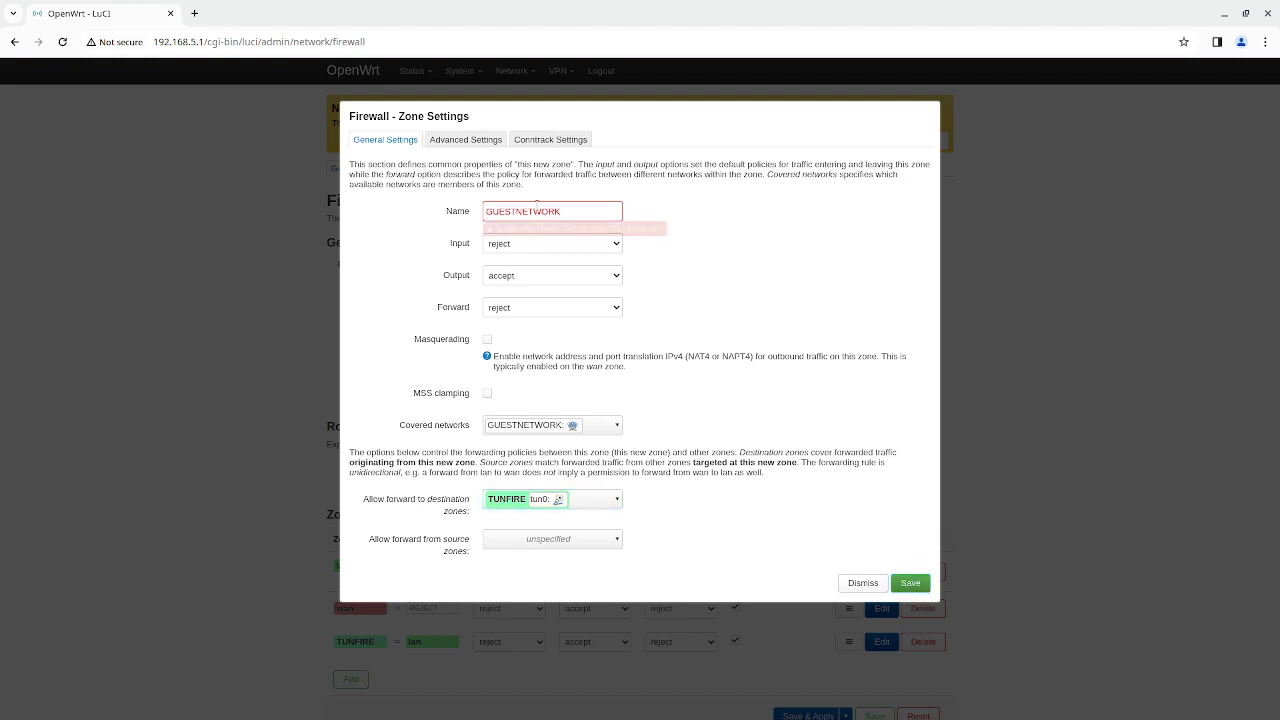
pyautogui.click(574, 206)
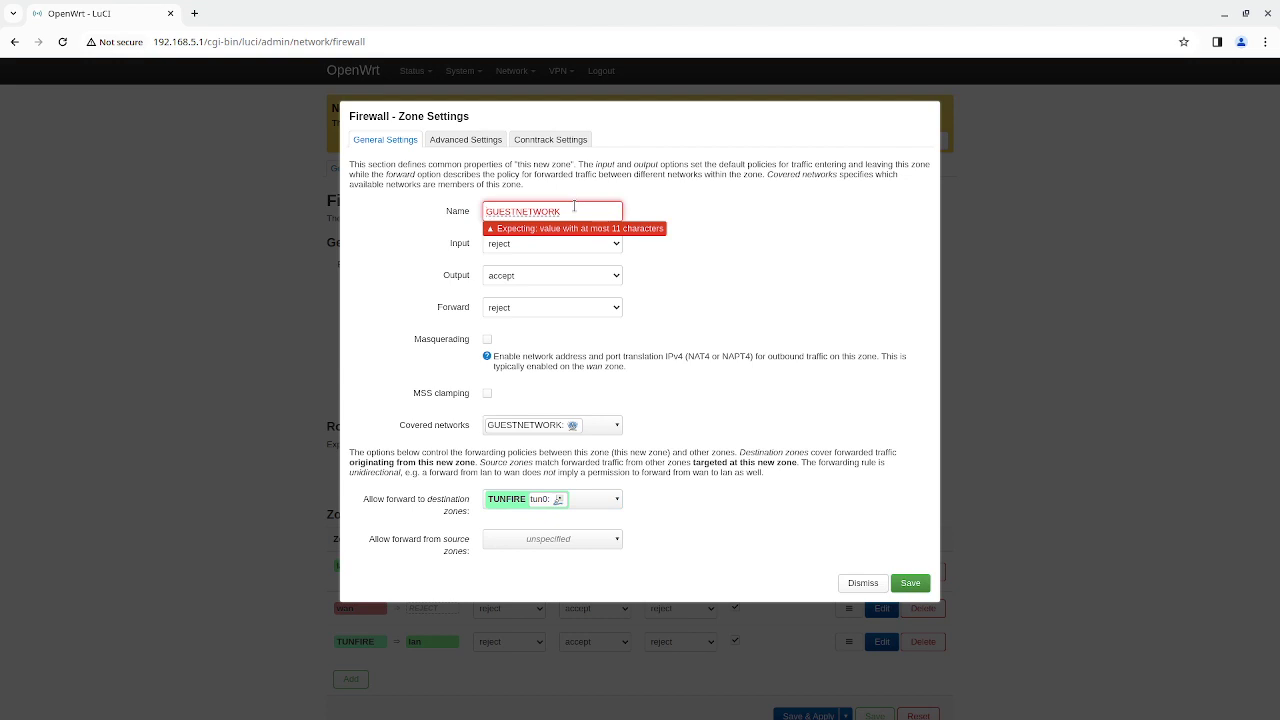
pyautogui.moveTo(561, 211); pyautogui.dragTo(536, 211)
pyautogui.press('BackSpace')
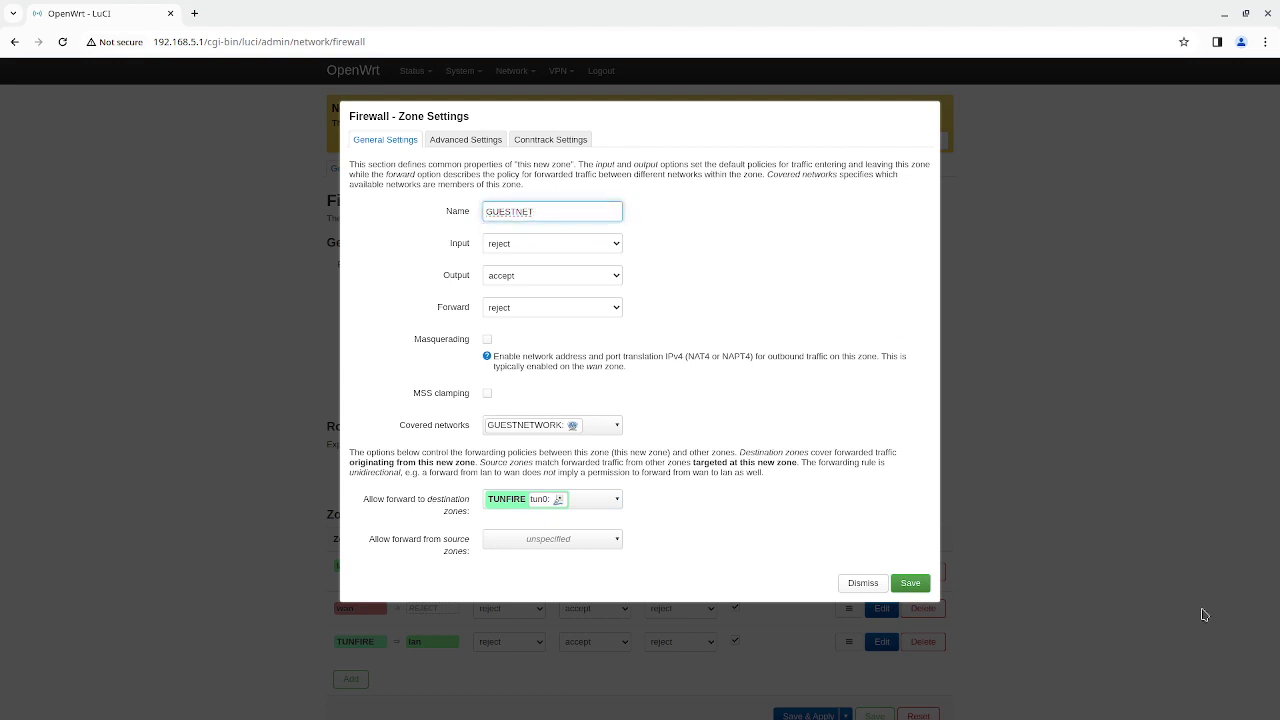
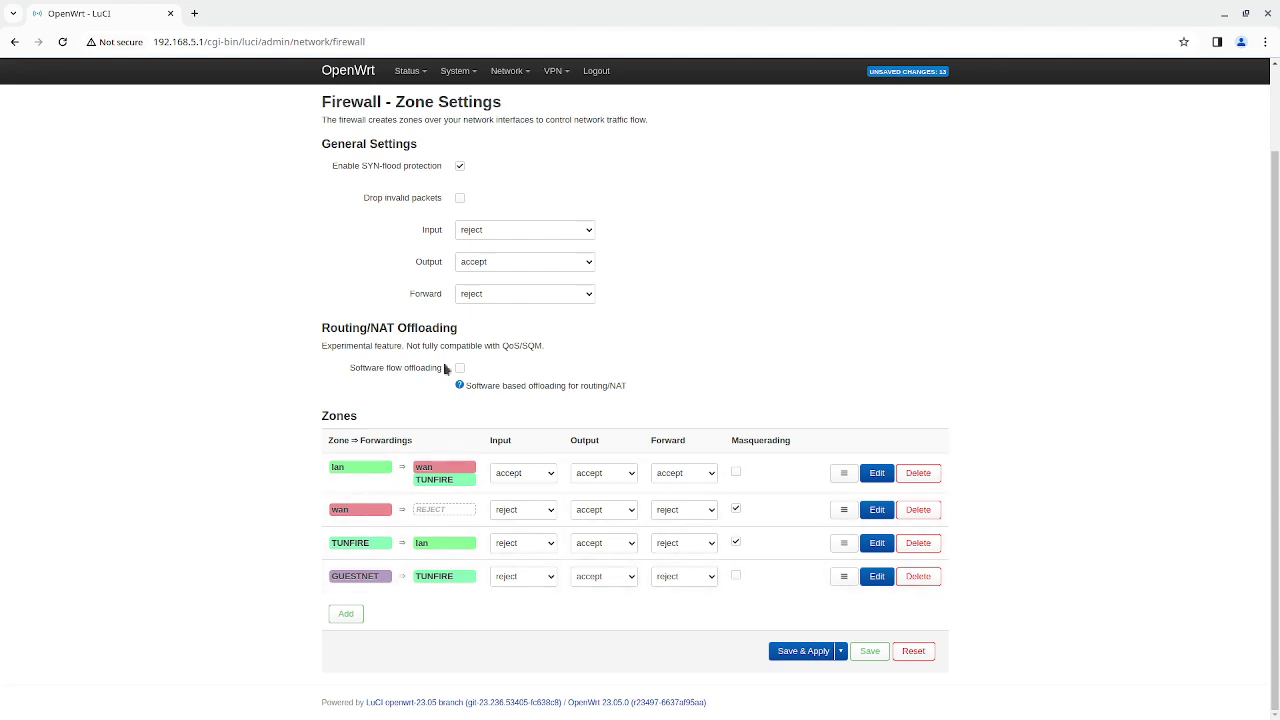
# Apply the zone setup, set GUESTNET Input and Forward to accept, and apply again.
pyautogui.click(803, 653)
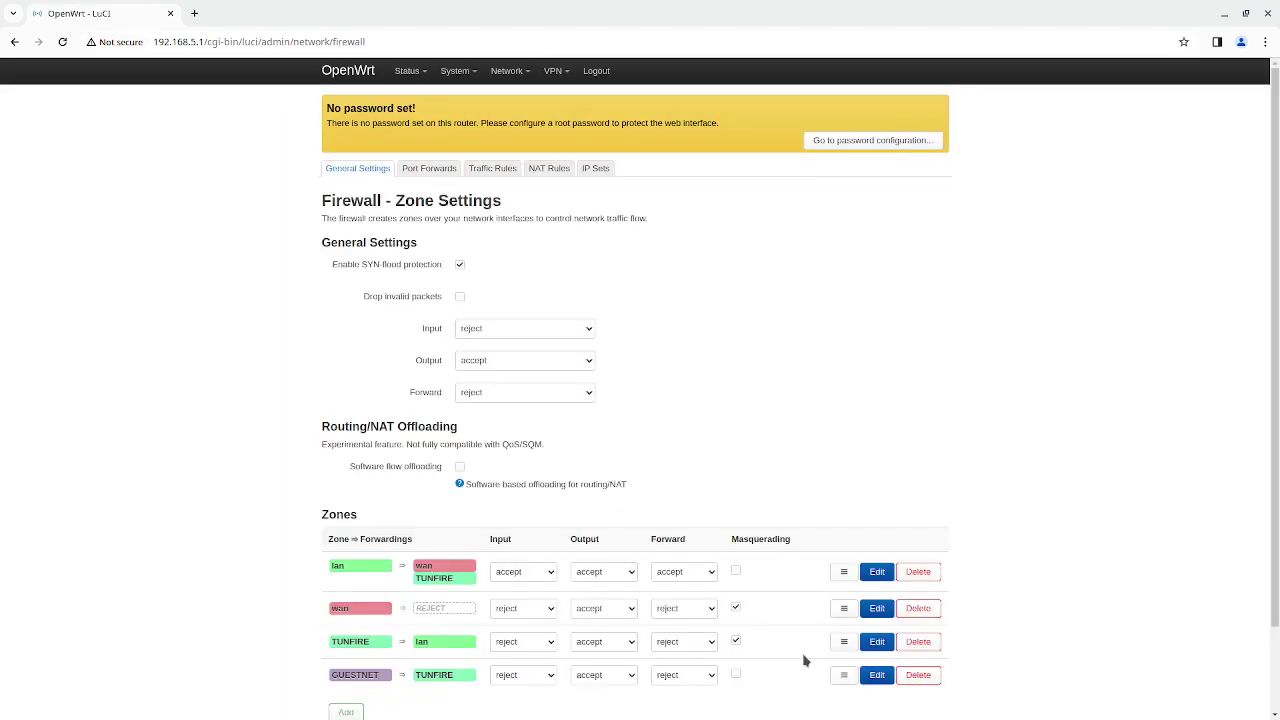
pyautogui.click(514, 678)
pyautogui.click(509, 712)
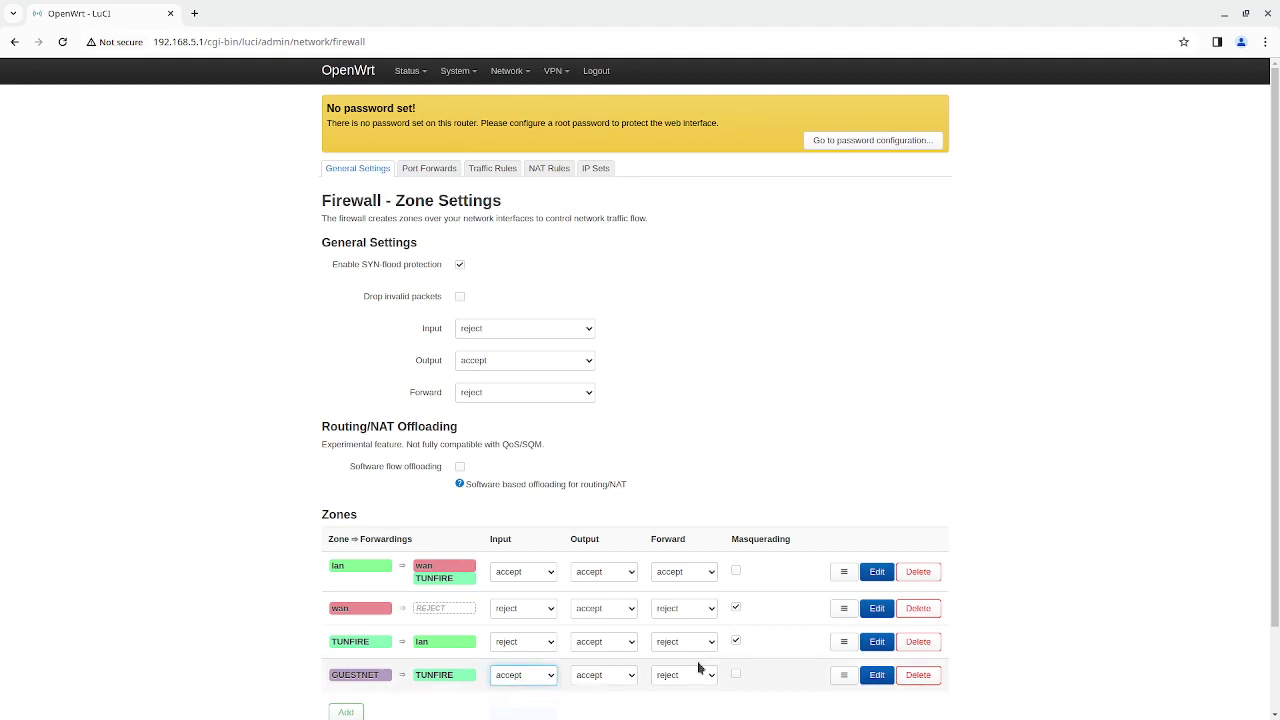
pyautogui.click(696, 677)
pyautogui.click(698, 713)
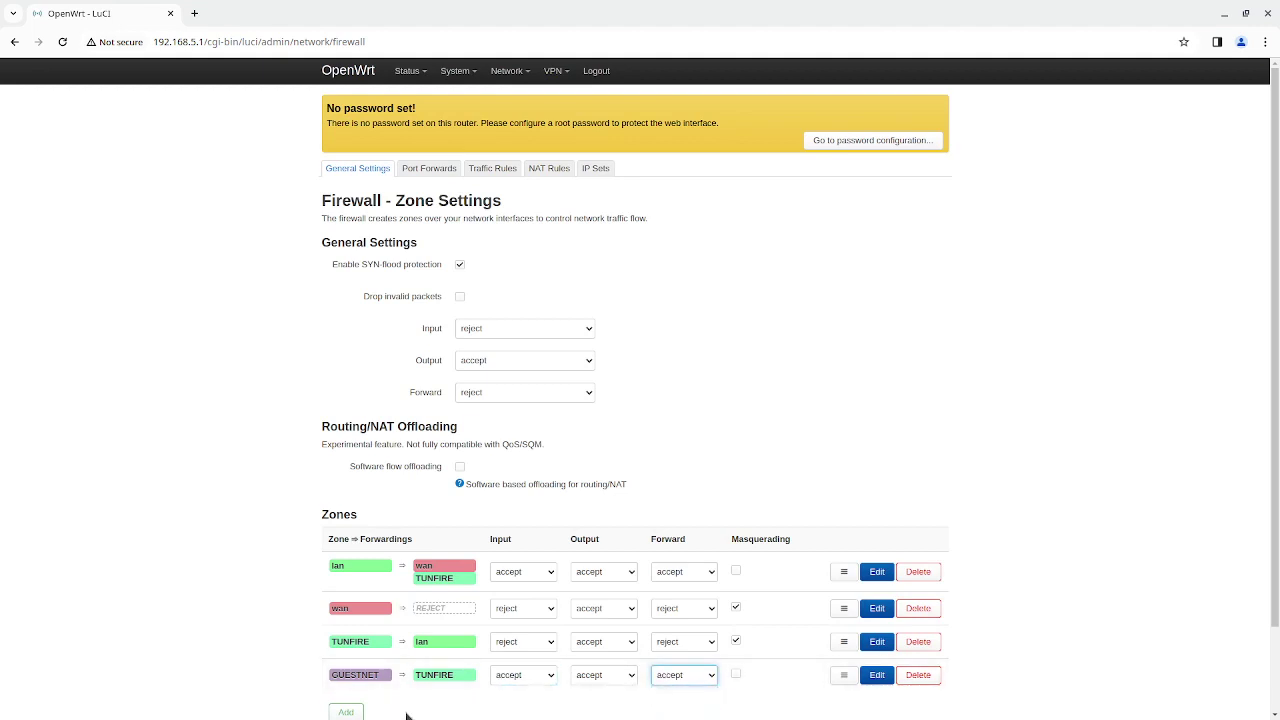
pyautogui.scroll(-1, 1274, 510)
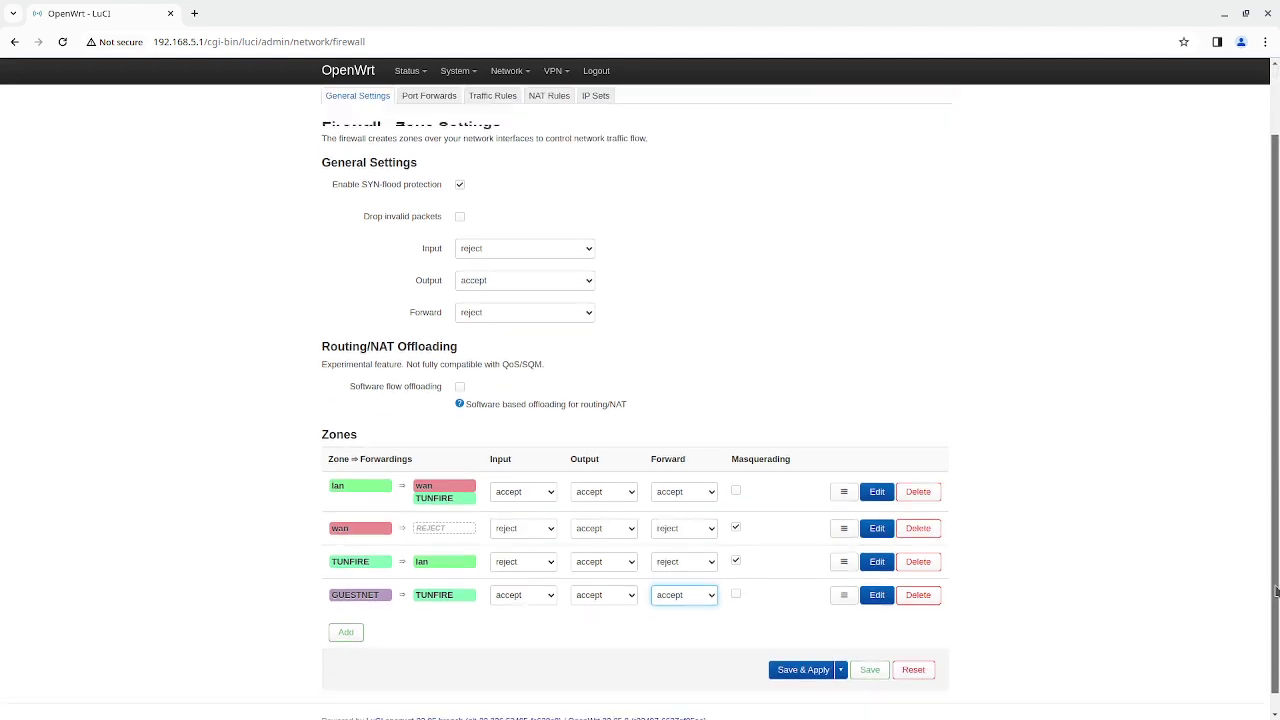
pyautogui.click(803, 652)
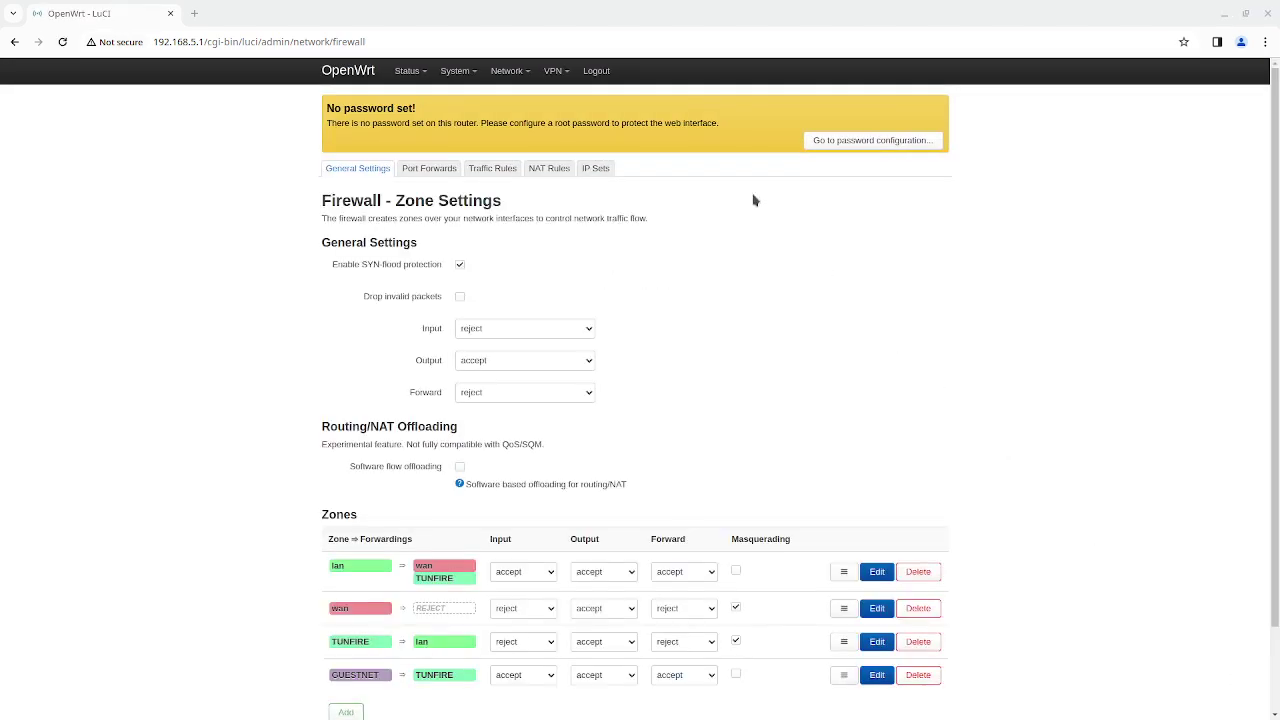
# Add a new traffic rule named BLOCKLAN from the Traffic Rules tab.
pyautogui.click(487, 170)
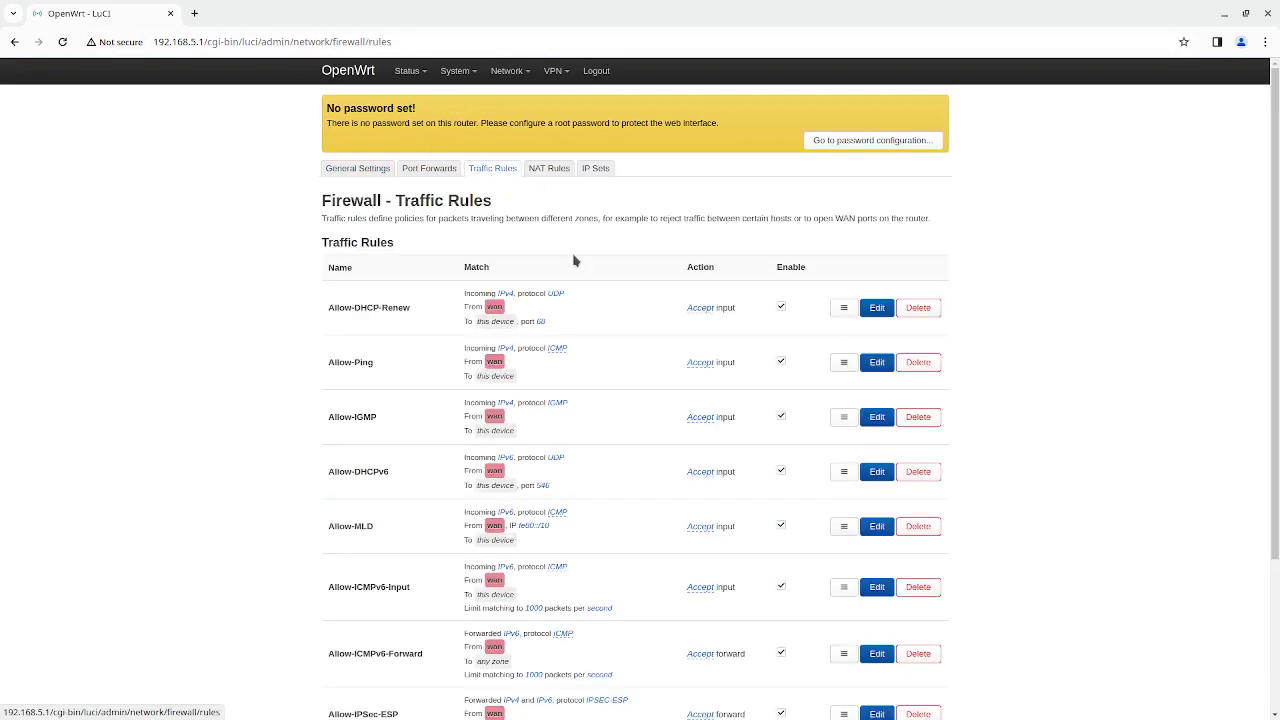
pyautogui.moveTo(1274, 328); pyautogui.dragTo(1274, 574)
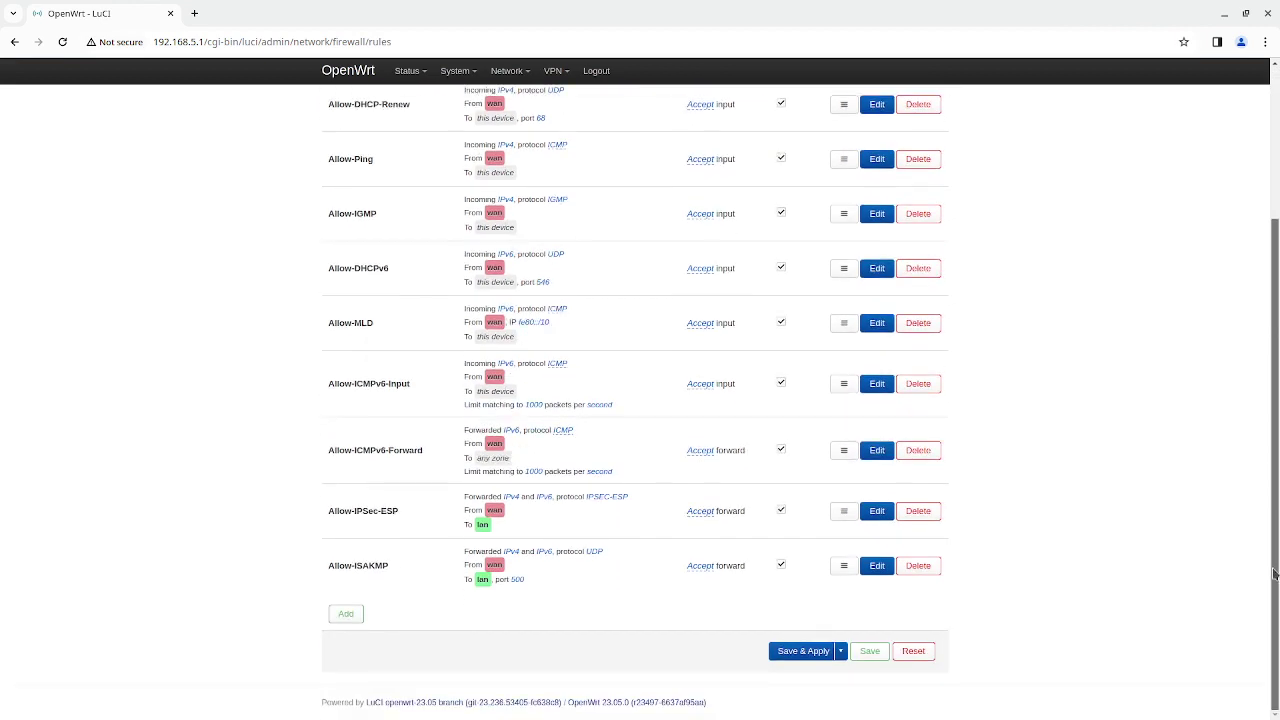
pyautogui.click(345, 615)
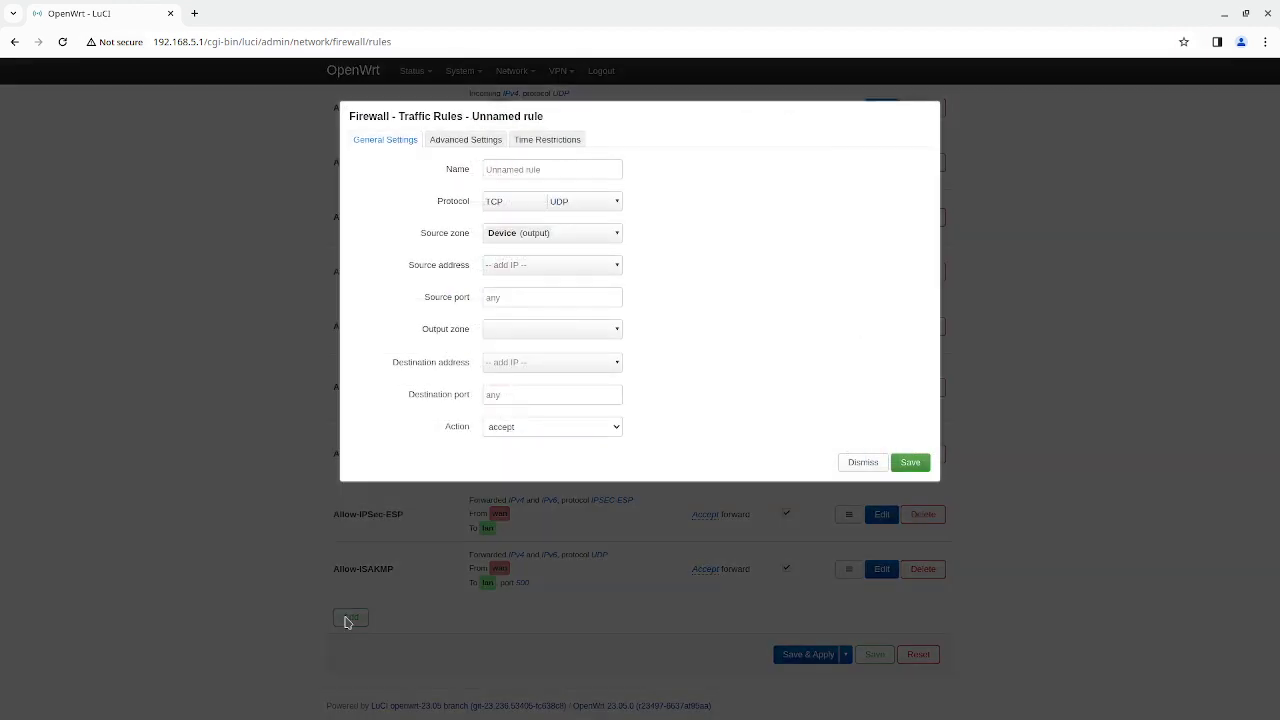
pyautogui.click(574, 166)
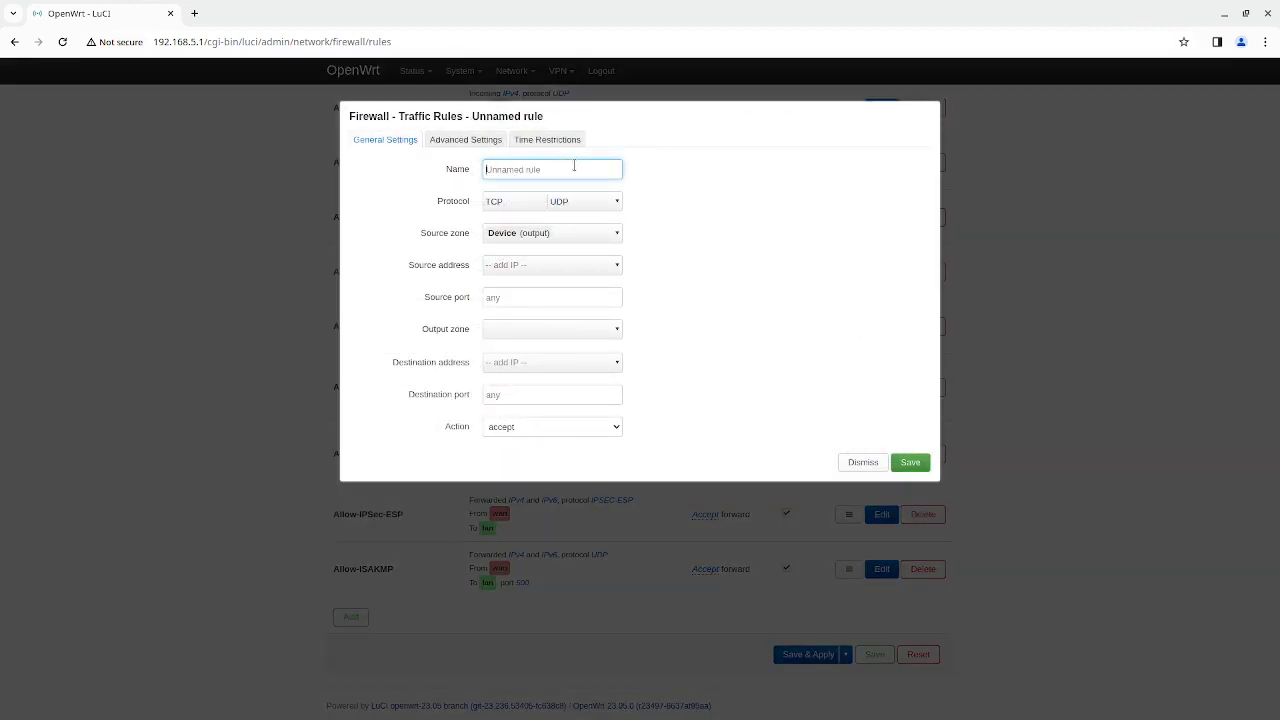
pyautogui.write('BLOCKLAN')
pyautogui.click(611, 231)
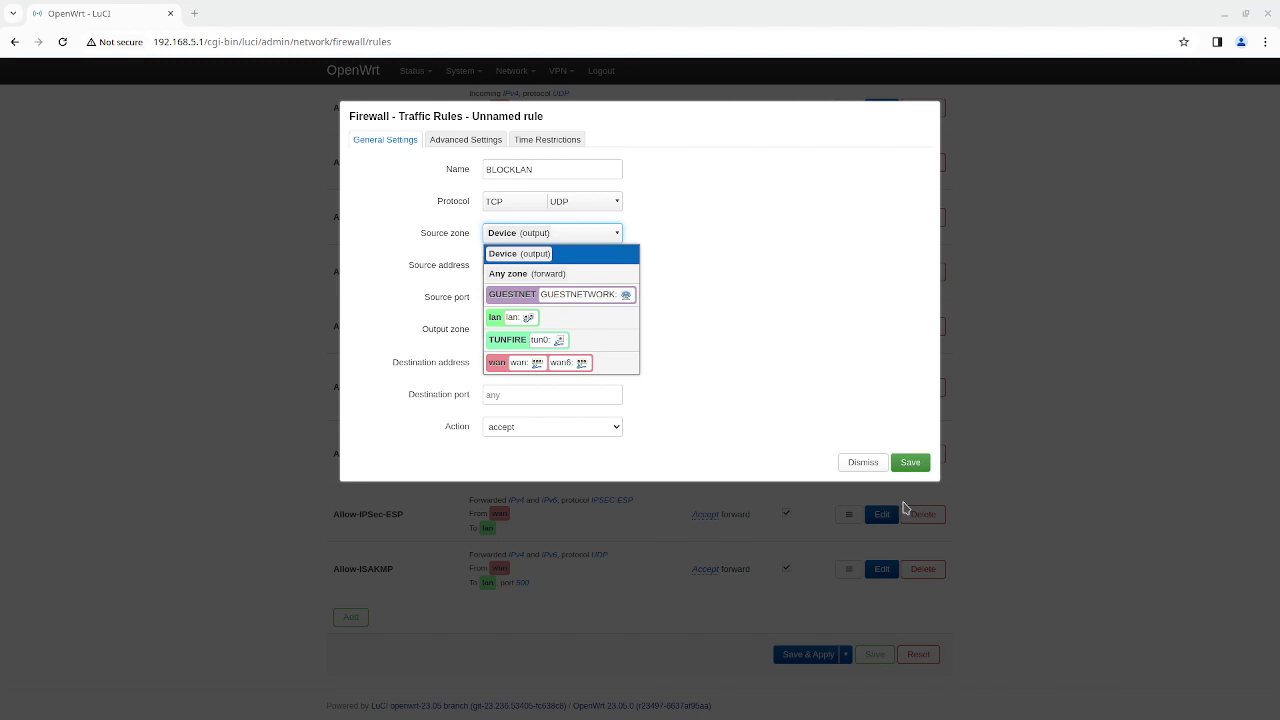
# Set BLOCKLAN's source zone to GUESTNET, destination zone to lan, and action to drop.
pyautogui.click(619, 296)
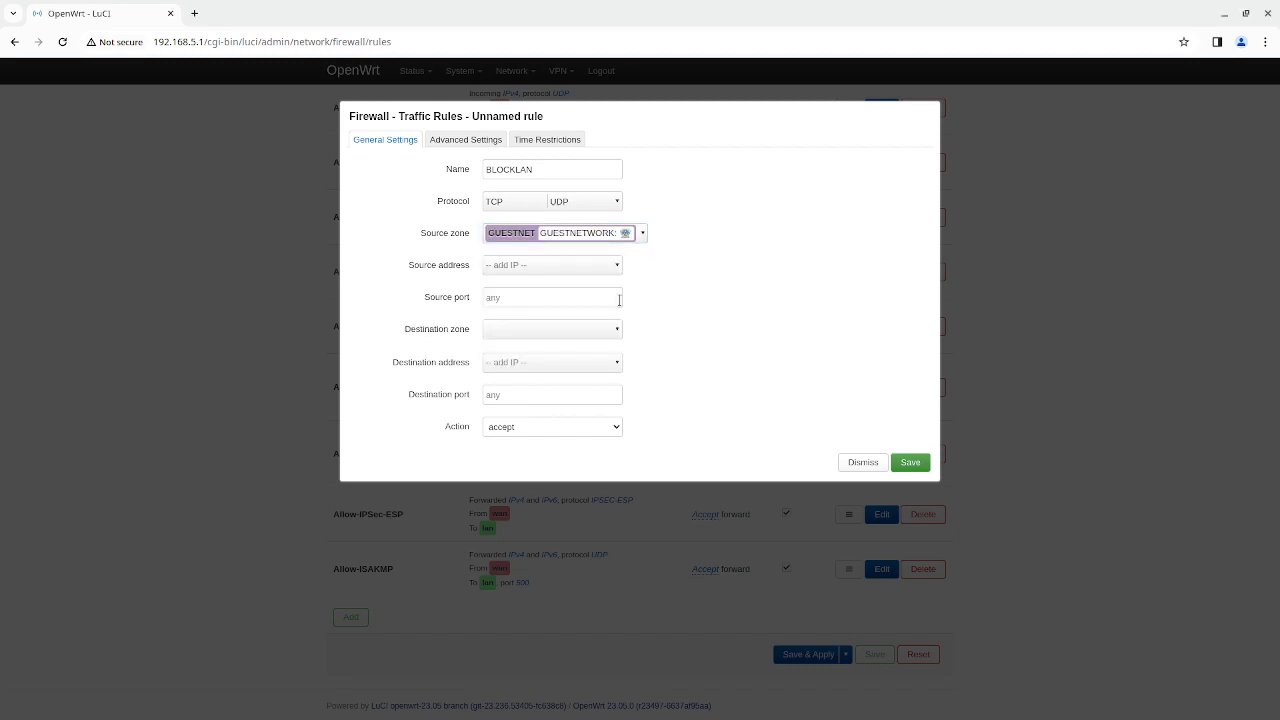
pyautogui.click(600, 364)
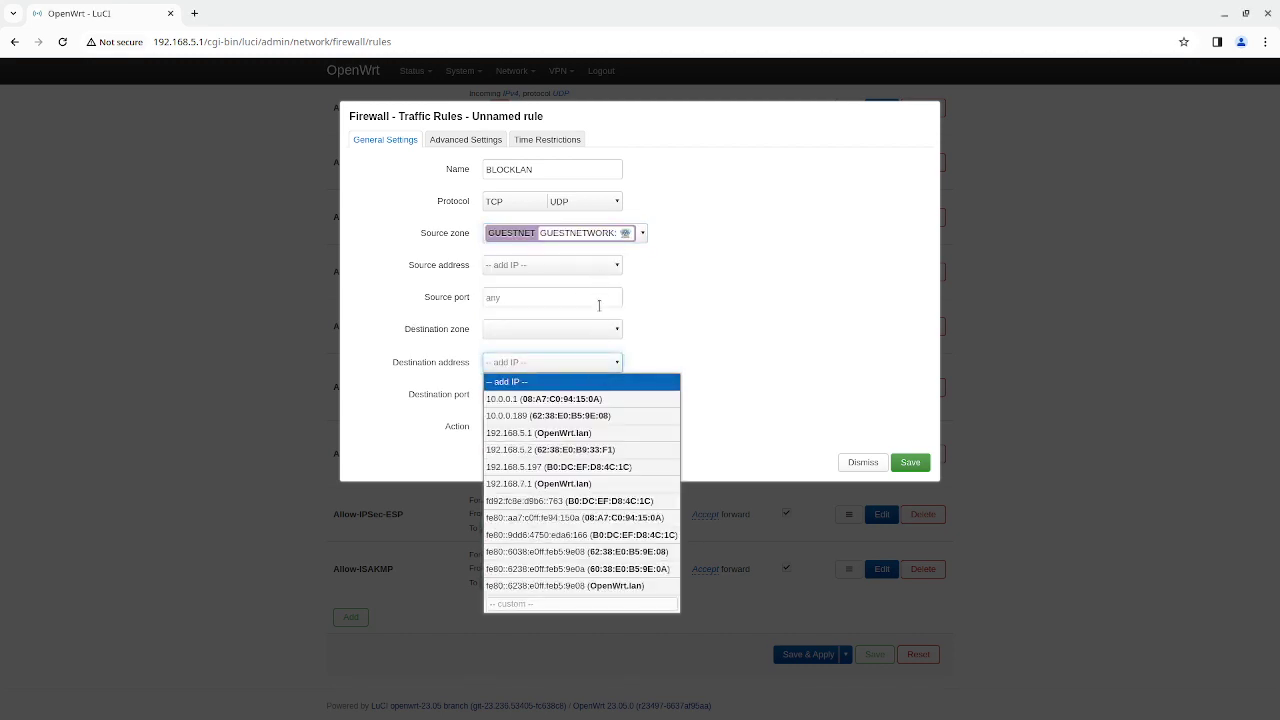
pyautogui.click(599, 326)
pyautogui.click(601, 407)
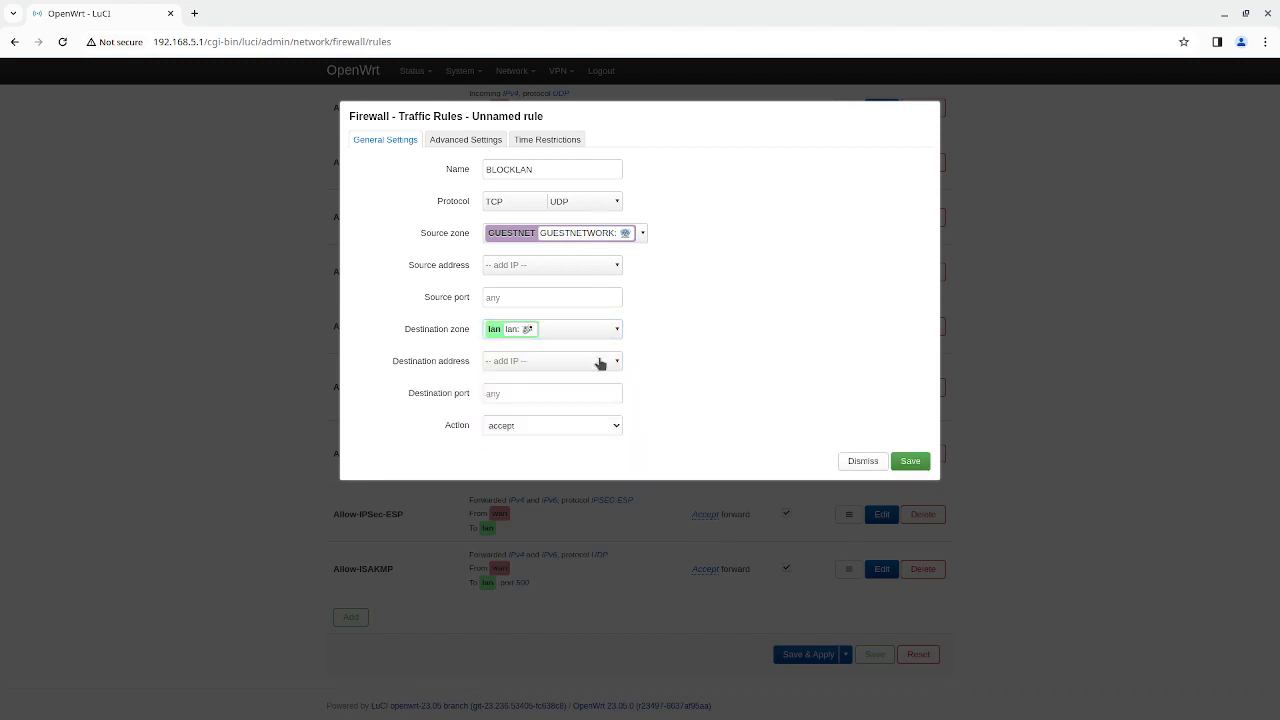
pyautogui.click(601, 423)
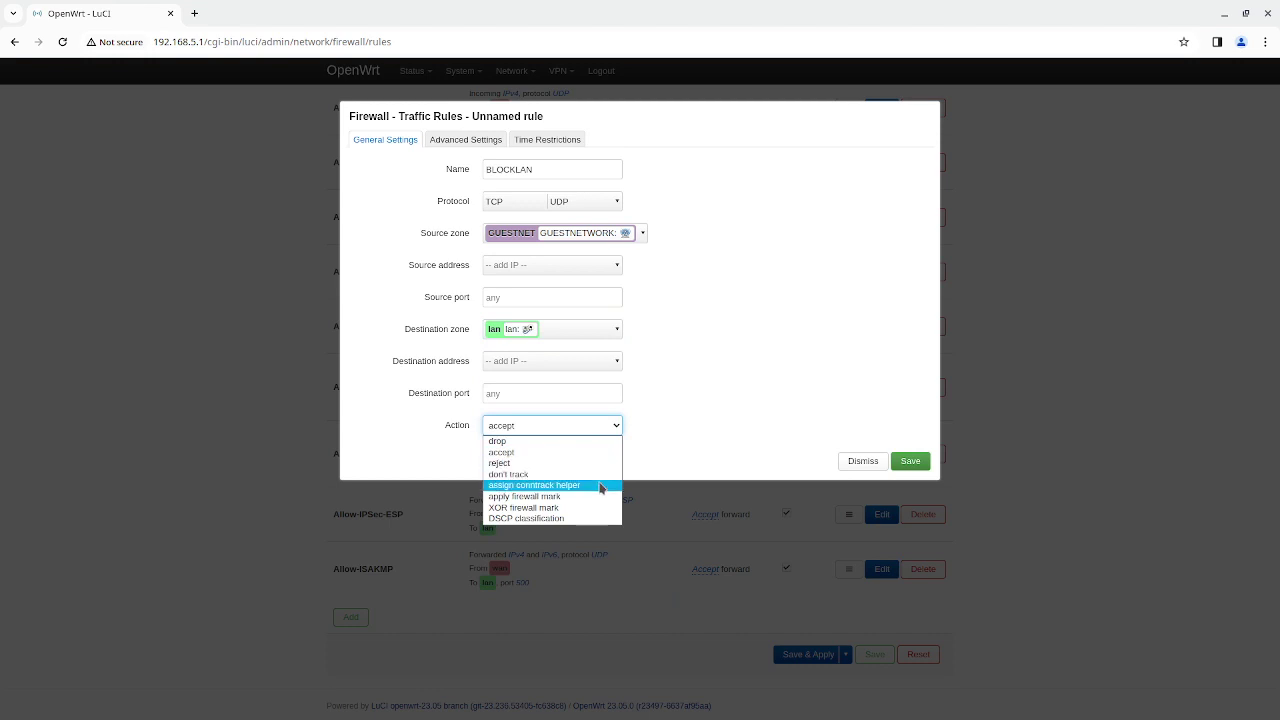
pyautogui.click(601, 441)
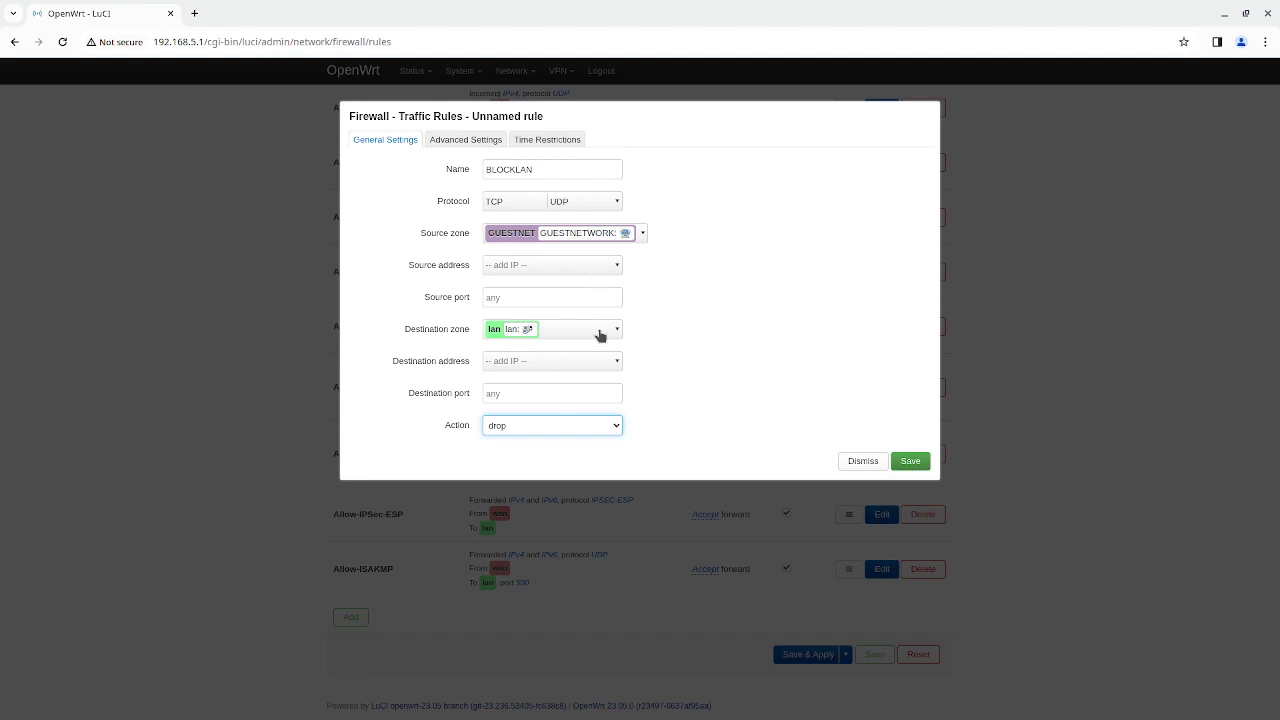
# Save BLOCKLAN, move it to the top of the traffic rules, and start another rule.
pyautogui.click(910, 462)
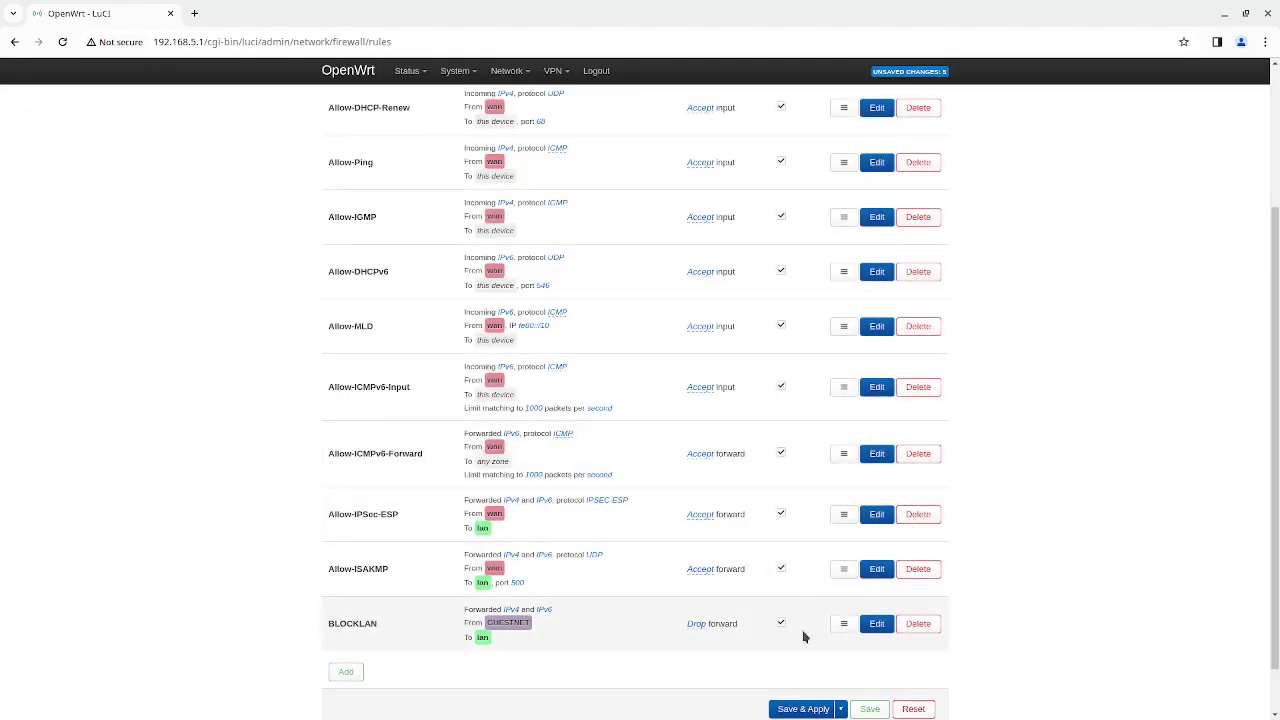
pyautogui.moveTo(838, 622); pyautogui.dragTo(834, 100)
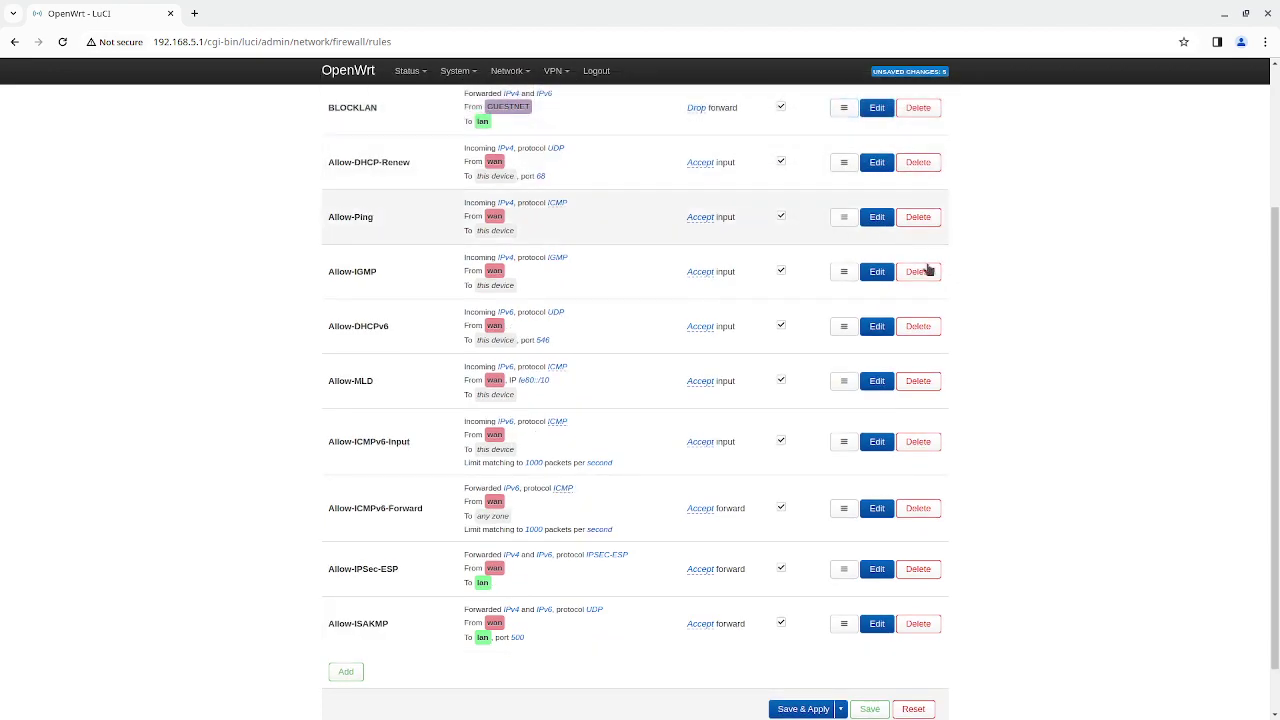
pyautogui.scroll(1, 1072, 282)
pyautogui.scroll(2, 1072, 282)
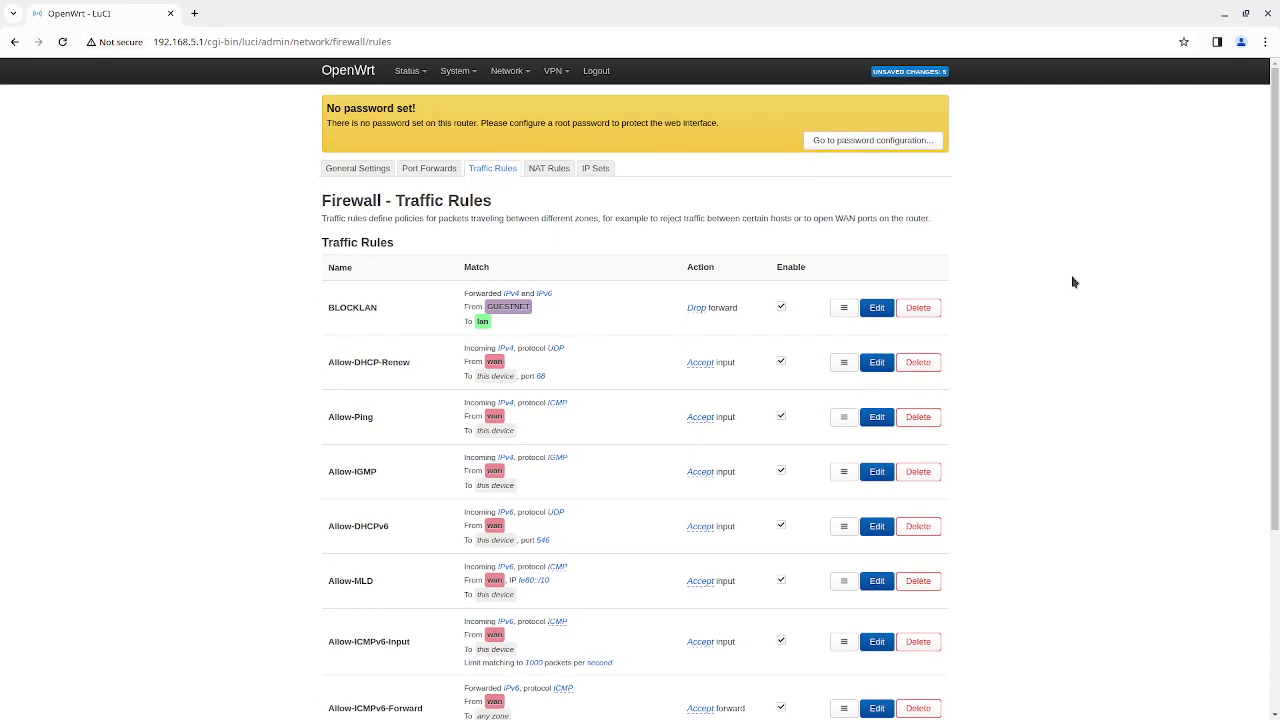
pyautogui.scroll(-1, 1072, 282)
pyautogui.scroll(-2, 1072, 282)
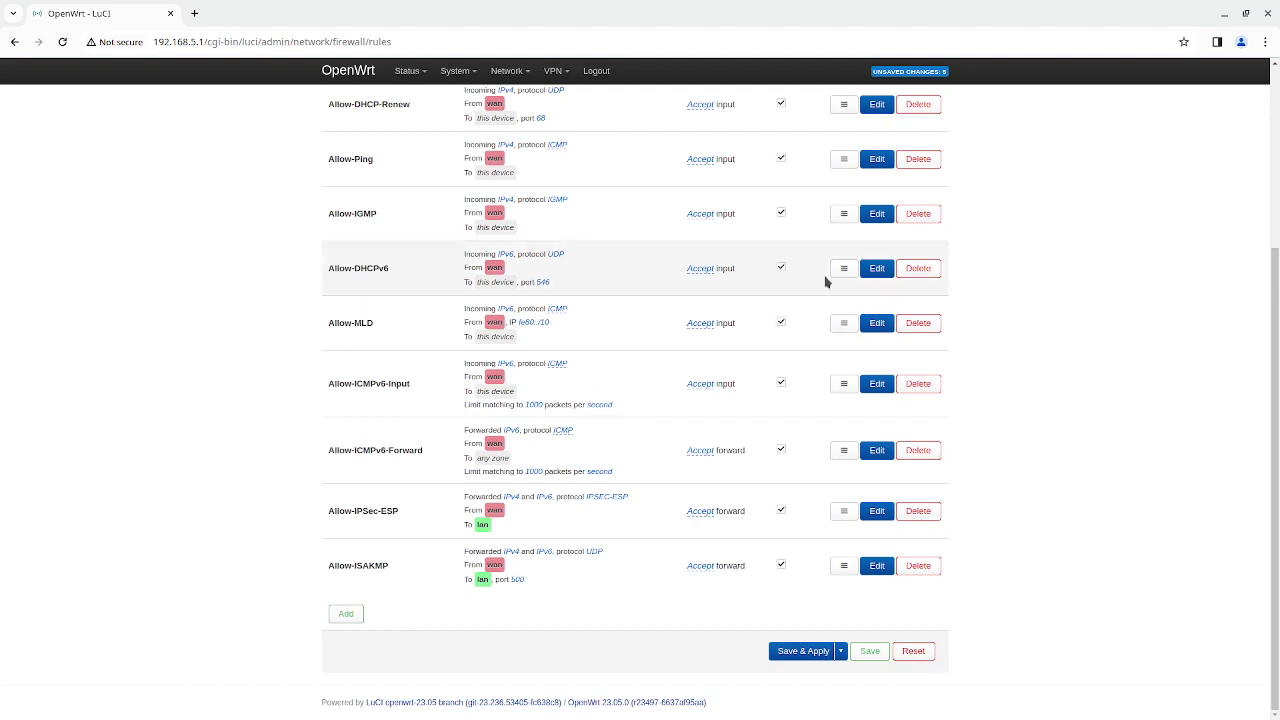
pyautogui.click(350, 614)
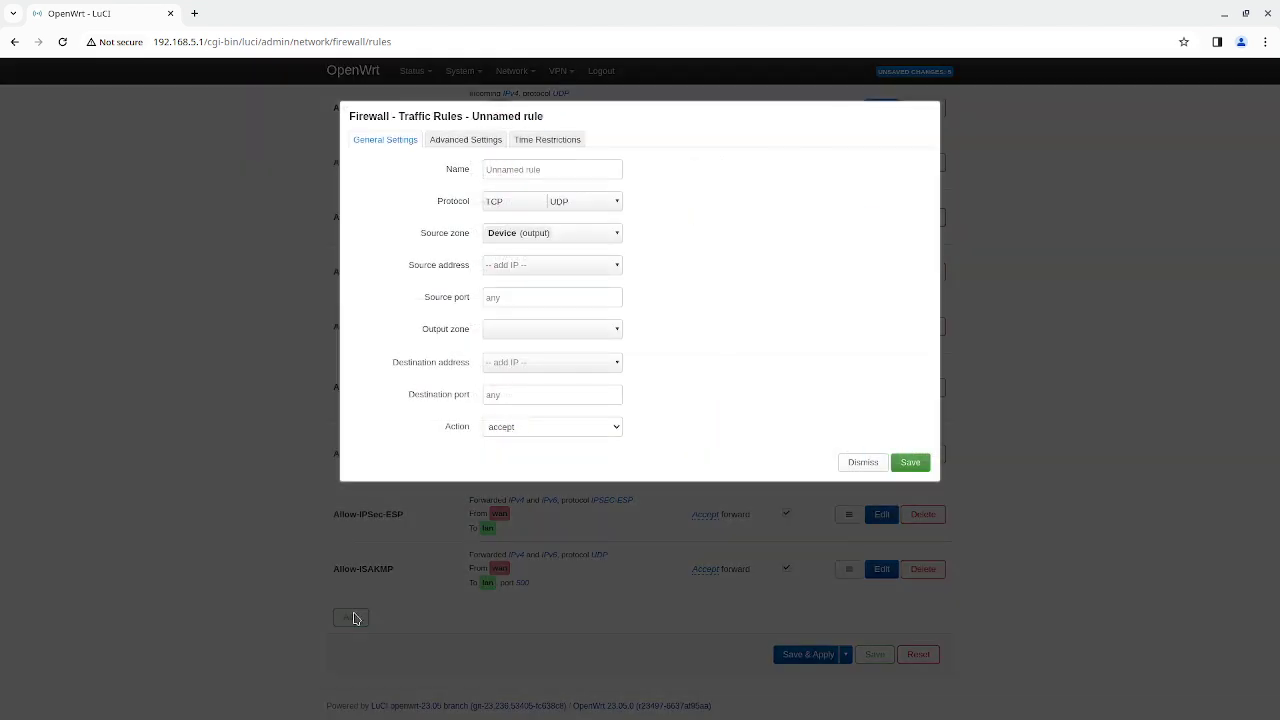
# Name the new rule HTTP, limit it to TCP, from GUESTNET to lan.
pyautogui.click(559, 170)
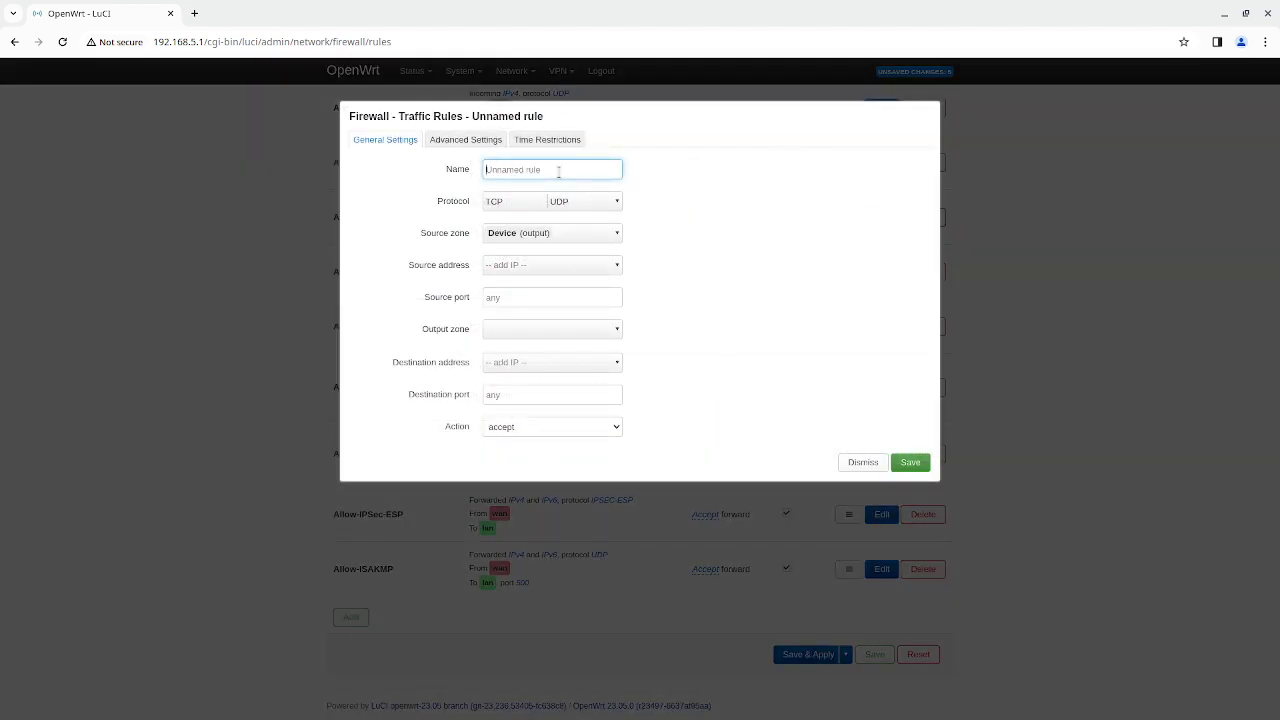
pyautogui.write('HTTP')
pyautogui.click(586, 204)
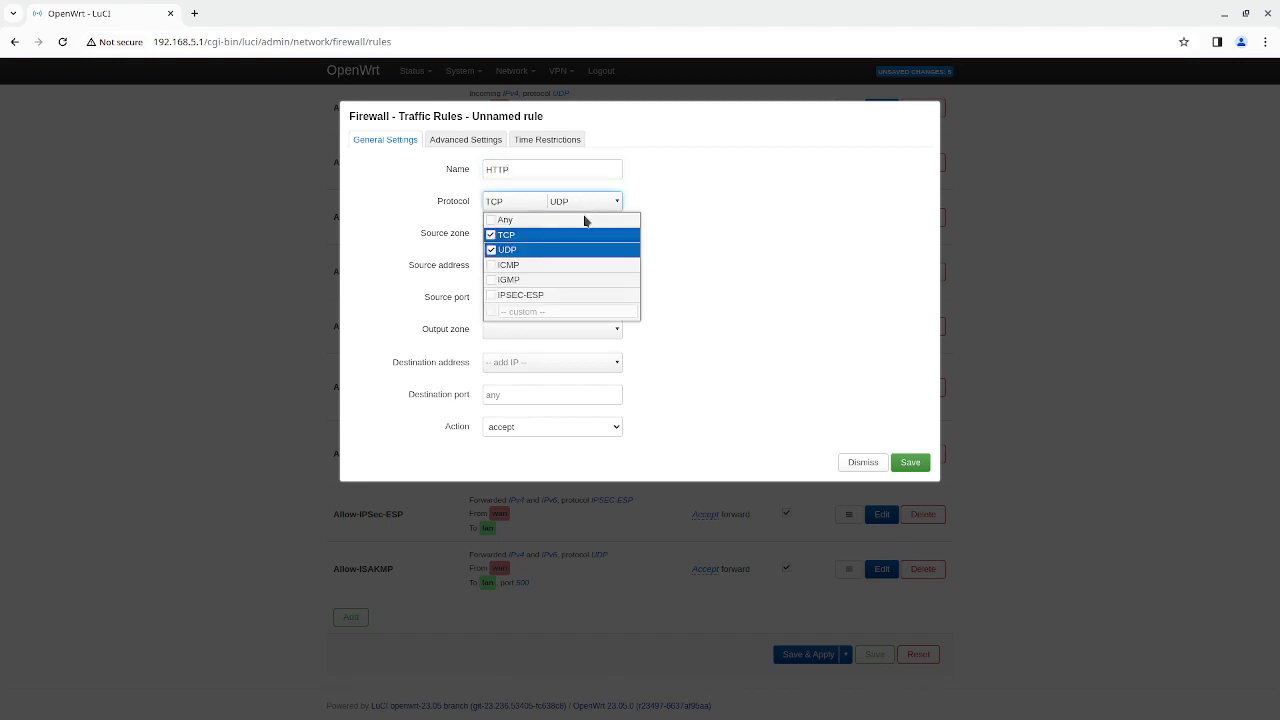
pyautogui.click(584, 250)
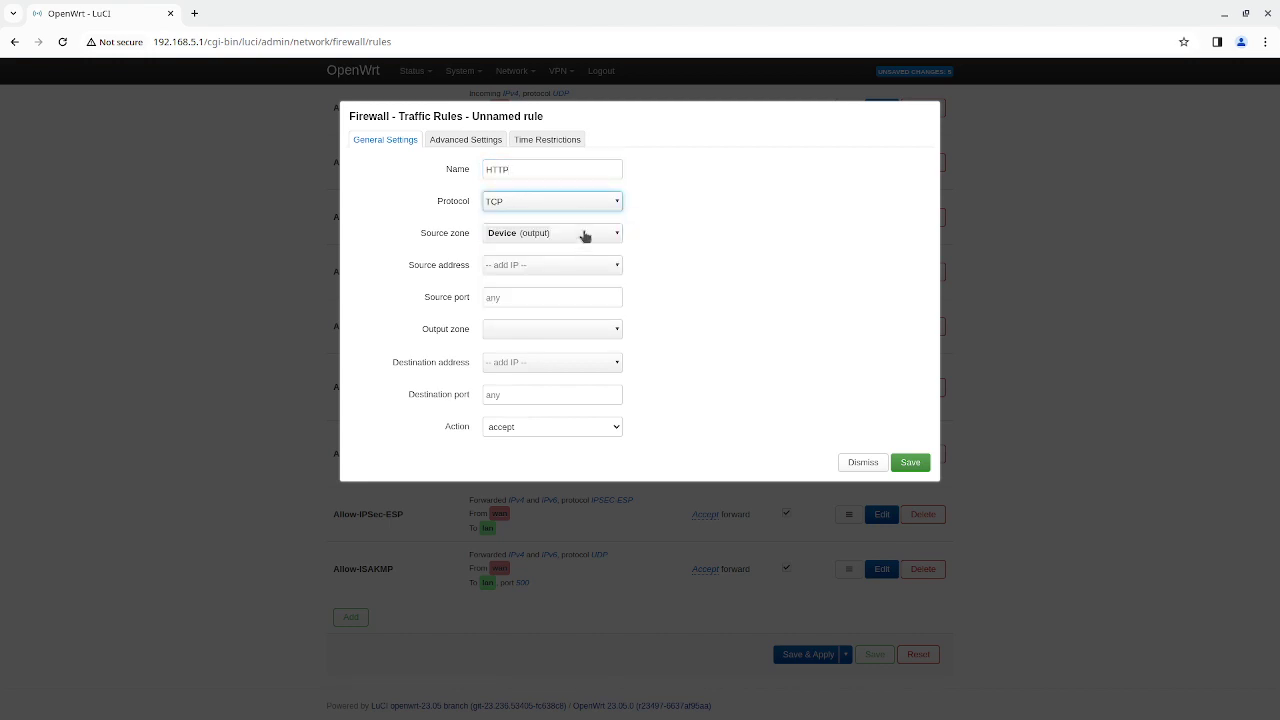
pyautogui.click(585, 233)
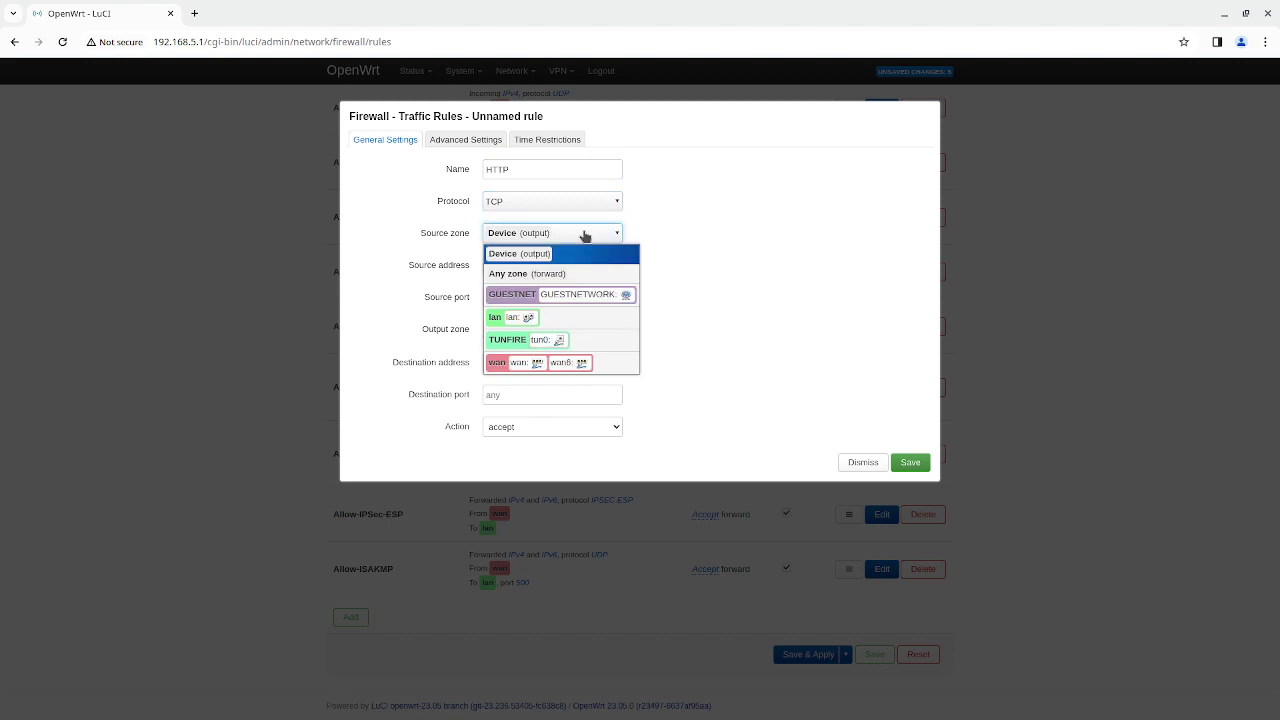
pyautogui.click(598, 294)
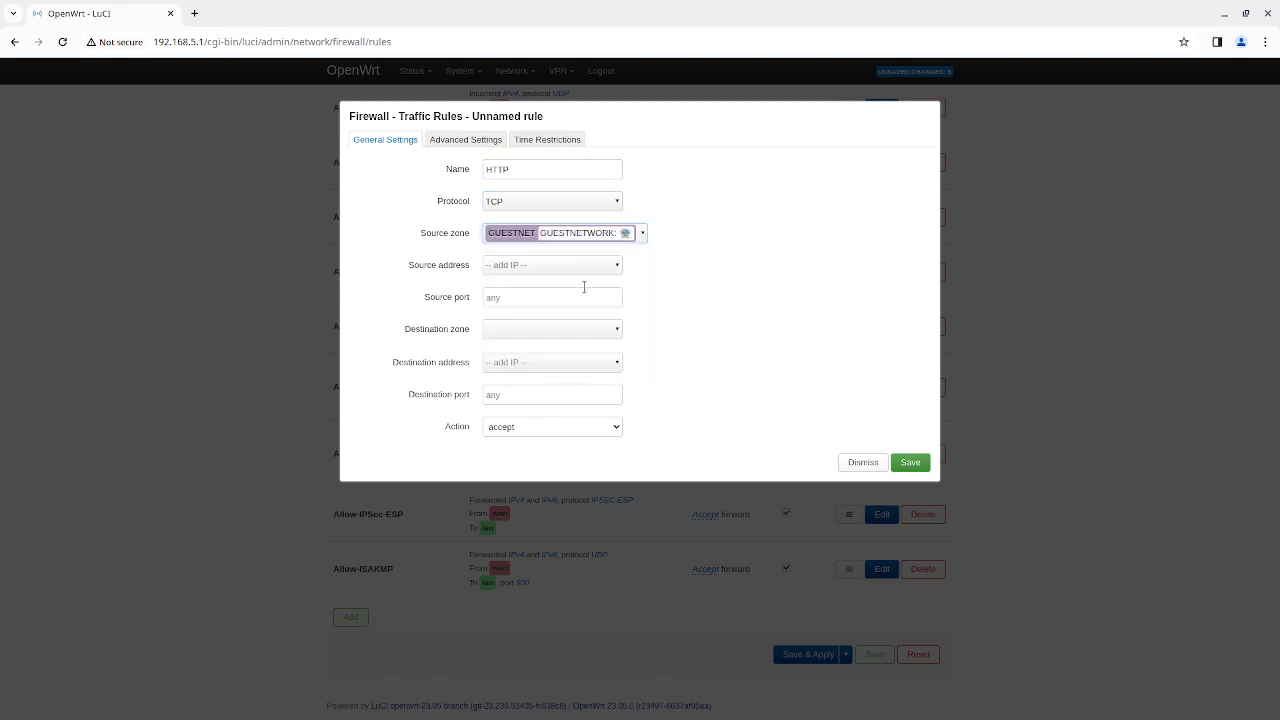
pyautogui.click(580, 341)
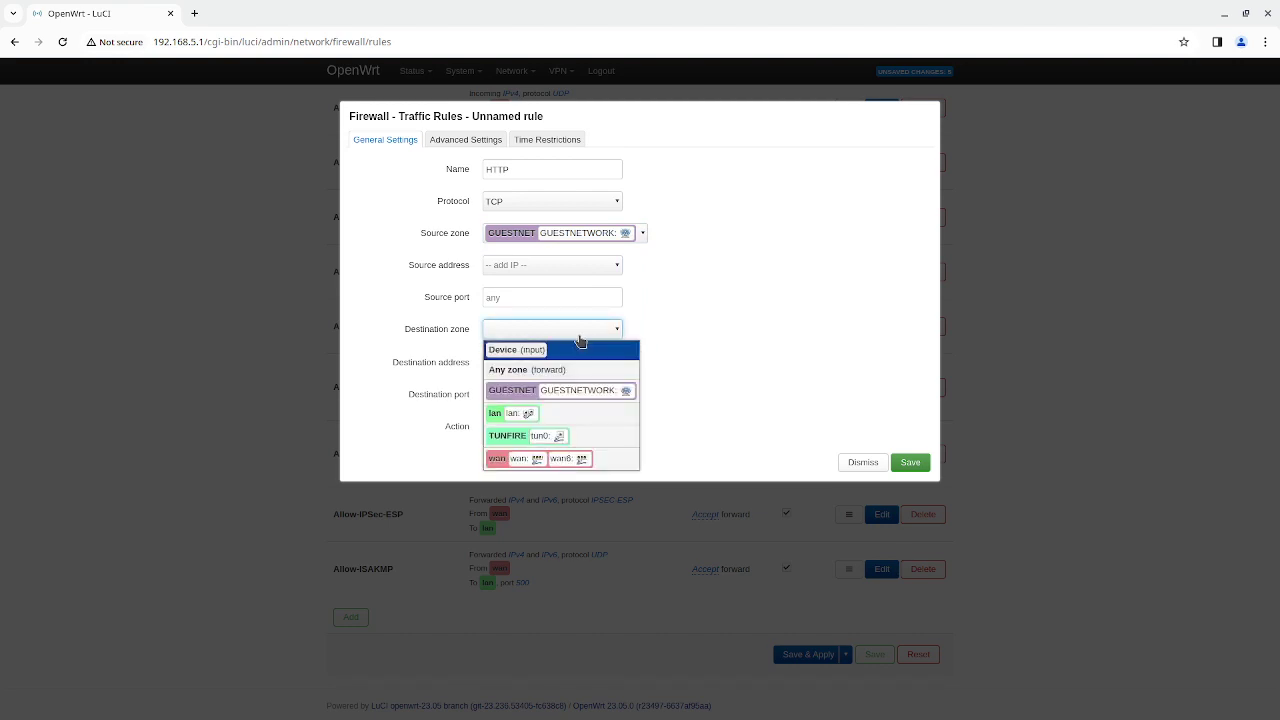
pyautogui.click(578, 414)
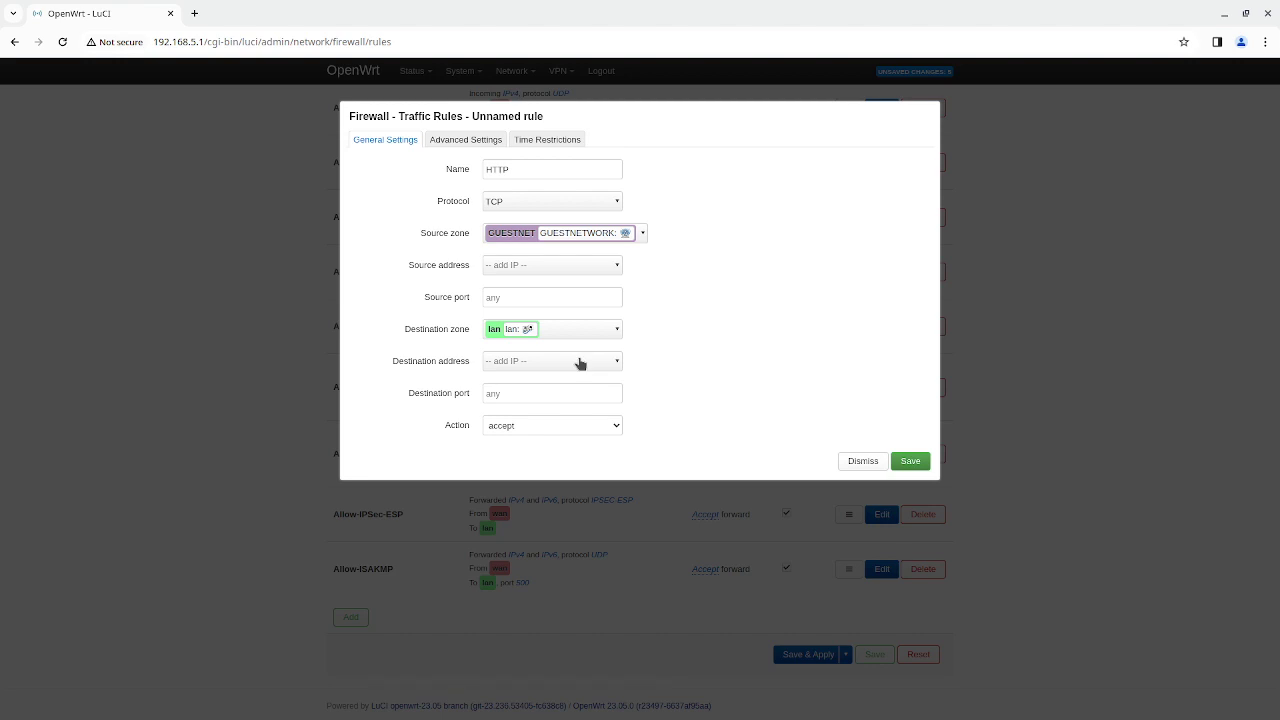
# Give the HTTP rule destination port 80 and action drop, then save it.
pyautogui.click(587, 393)
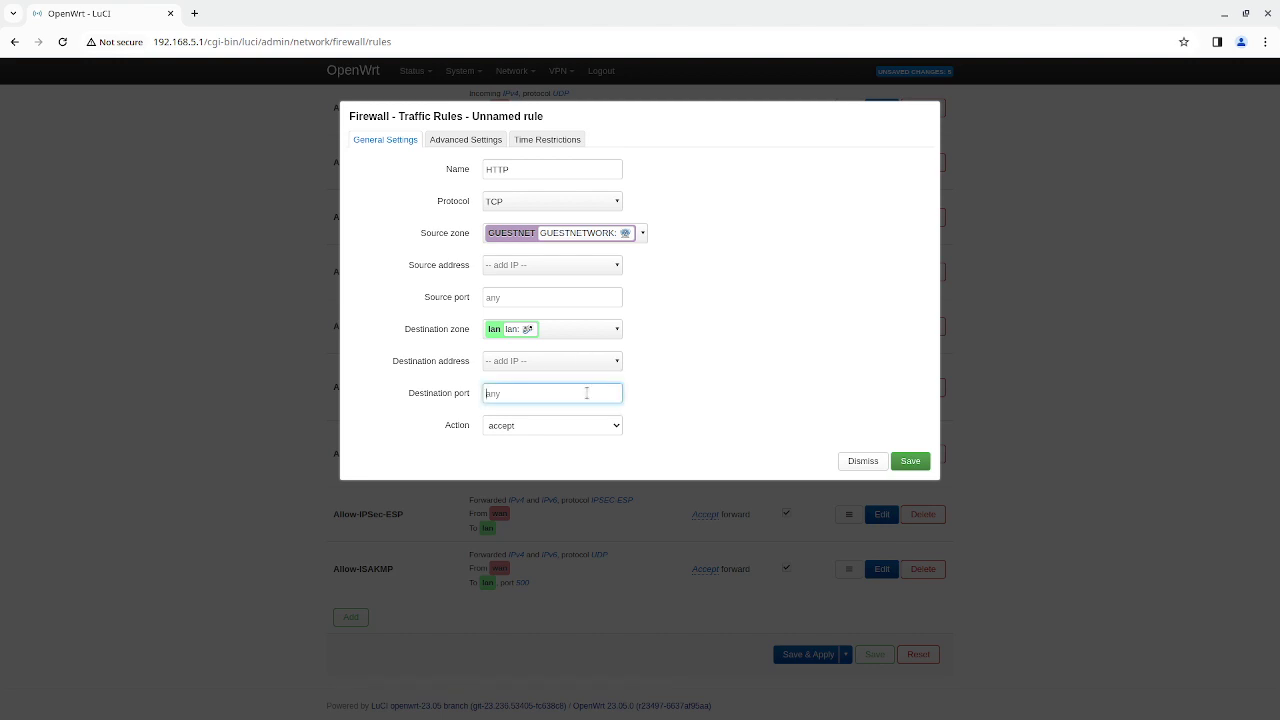
pyautogui.write('80')
pyautogui.click(587, 422)
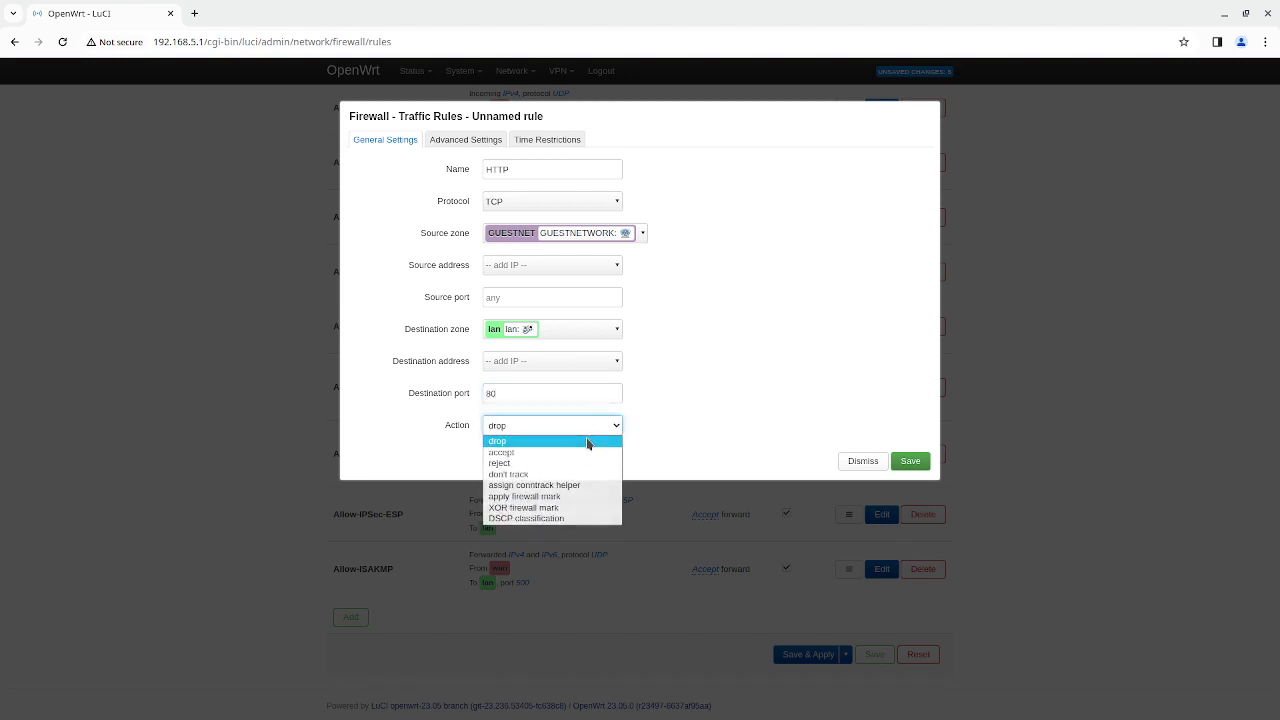
pyautogui.click(586, 441)
pyautogui.click(906, 461)
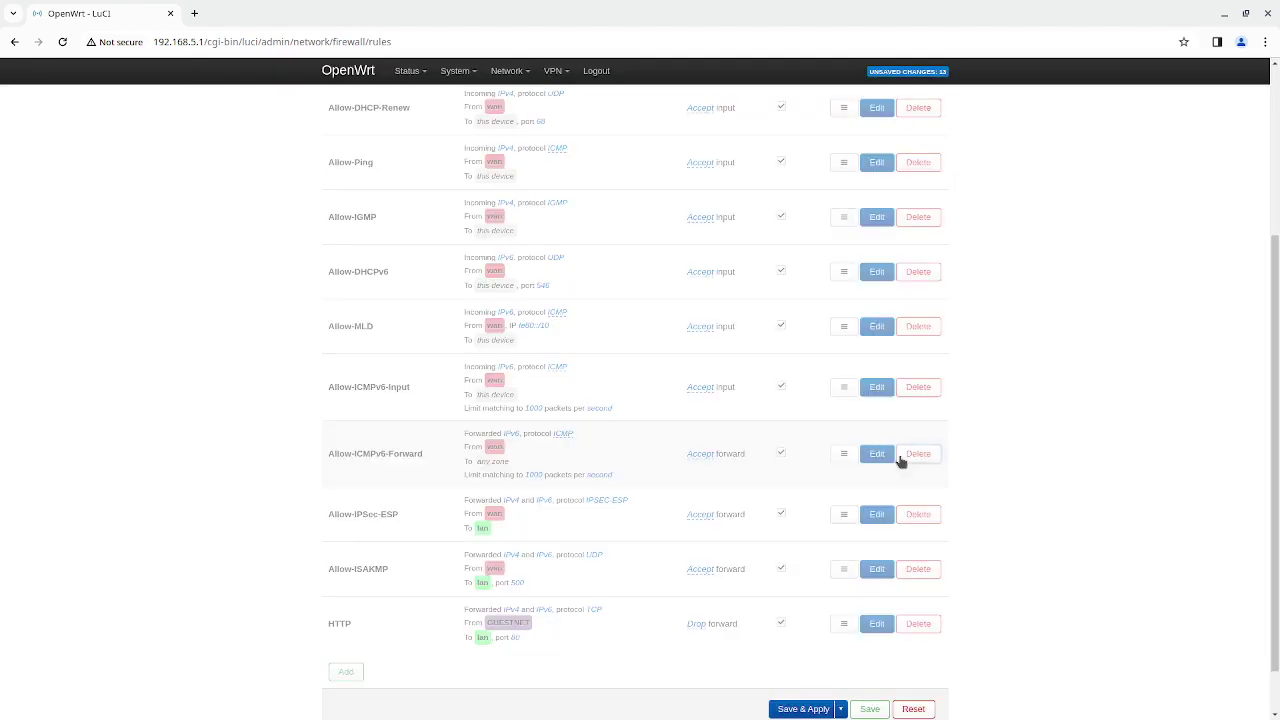
# Apply the pending firewall changes and start a new rule named HTTPS.
pyautogui.click(800, 708)
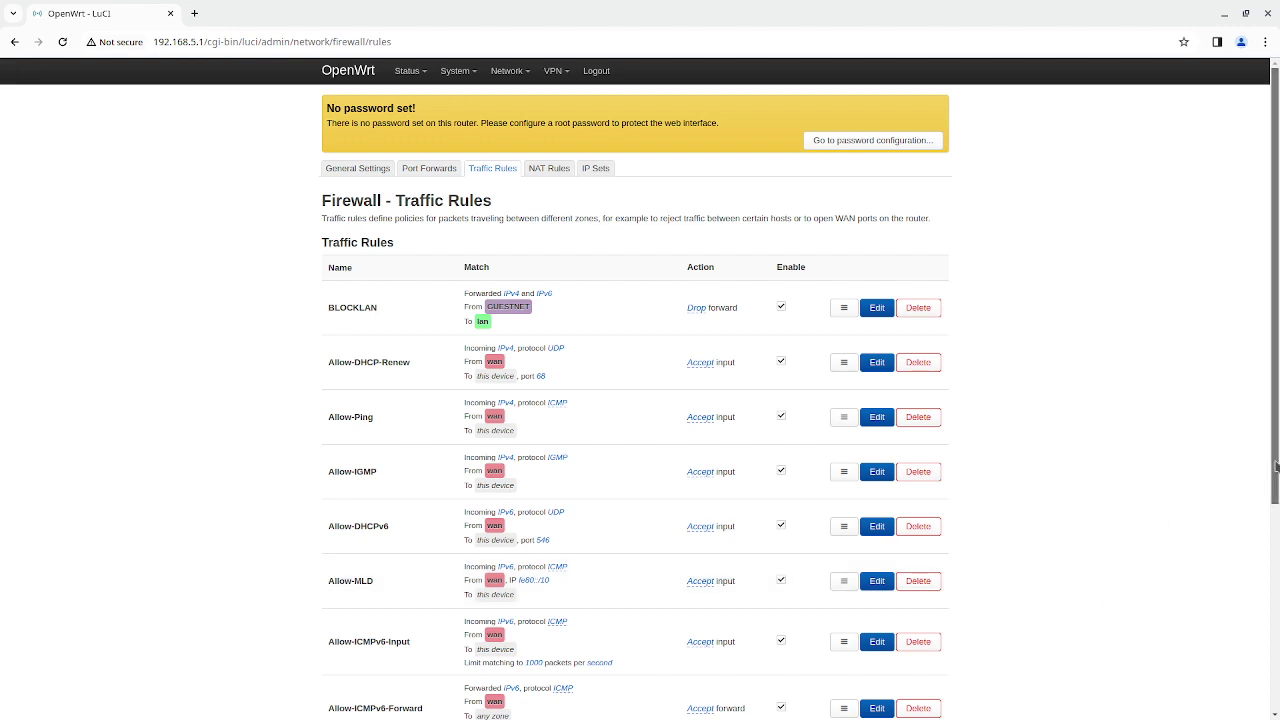
pyautogui.moveTo(1276, 466); pyautogui.dragTo(1276, 680)
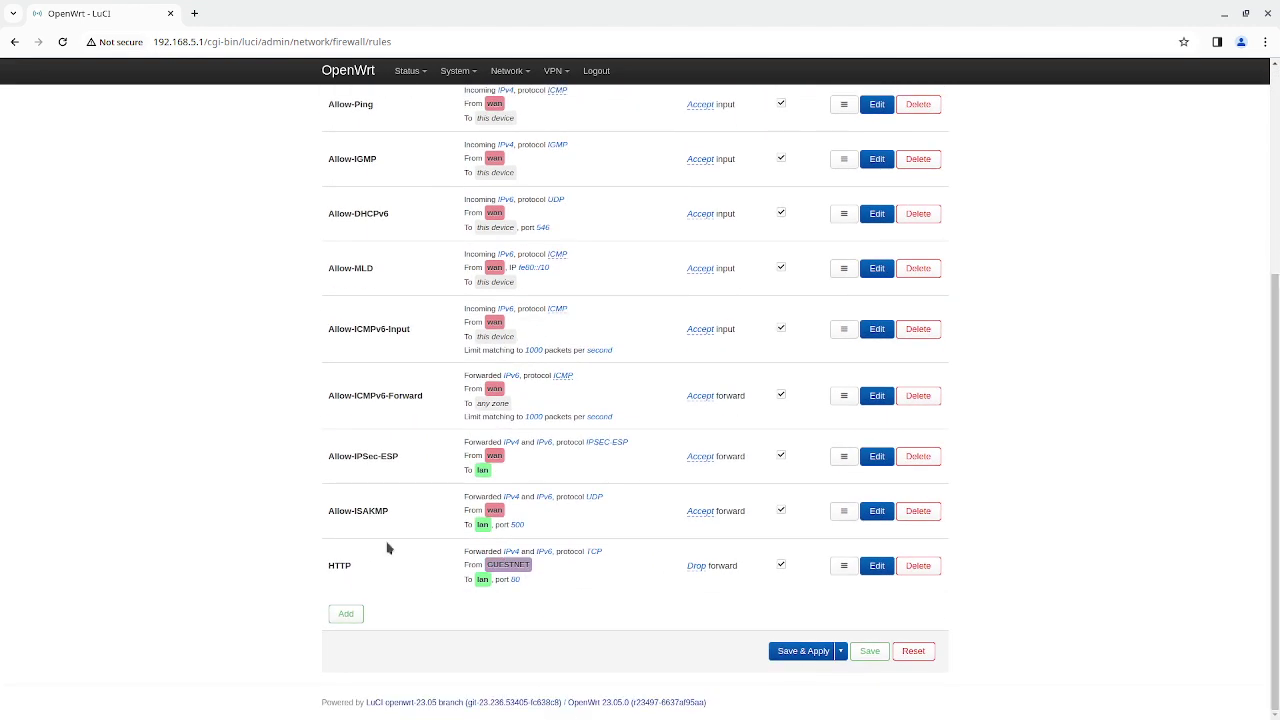
pyautogui.click(345, 614)
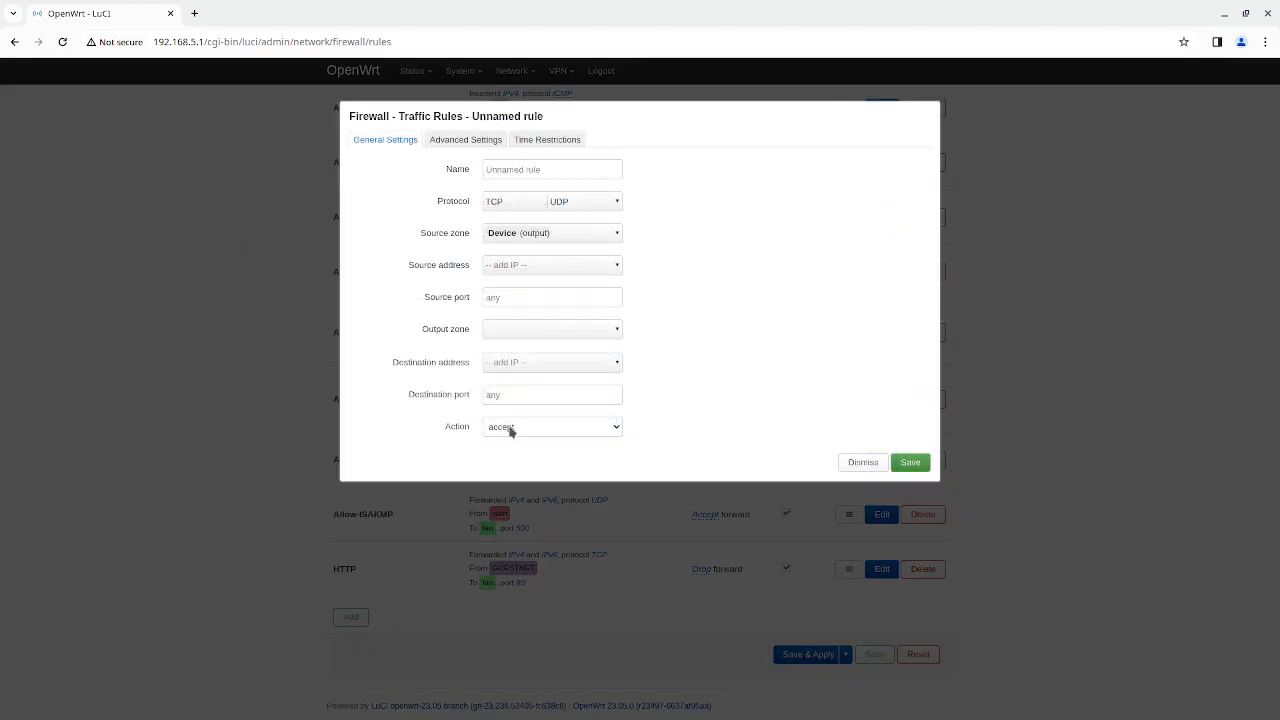
pyautogui.click(537, 167)
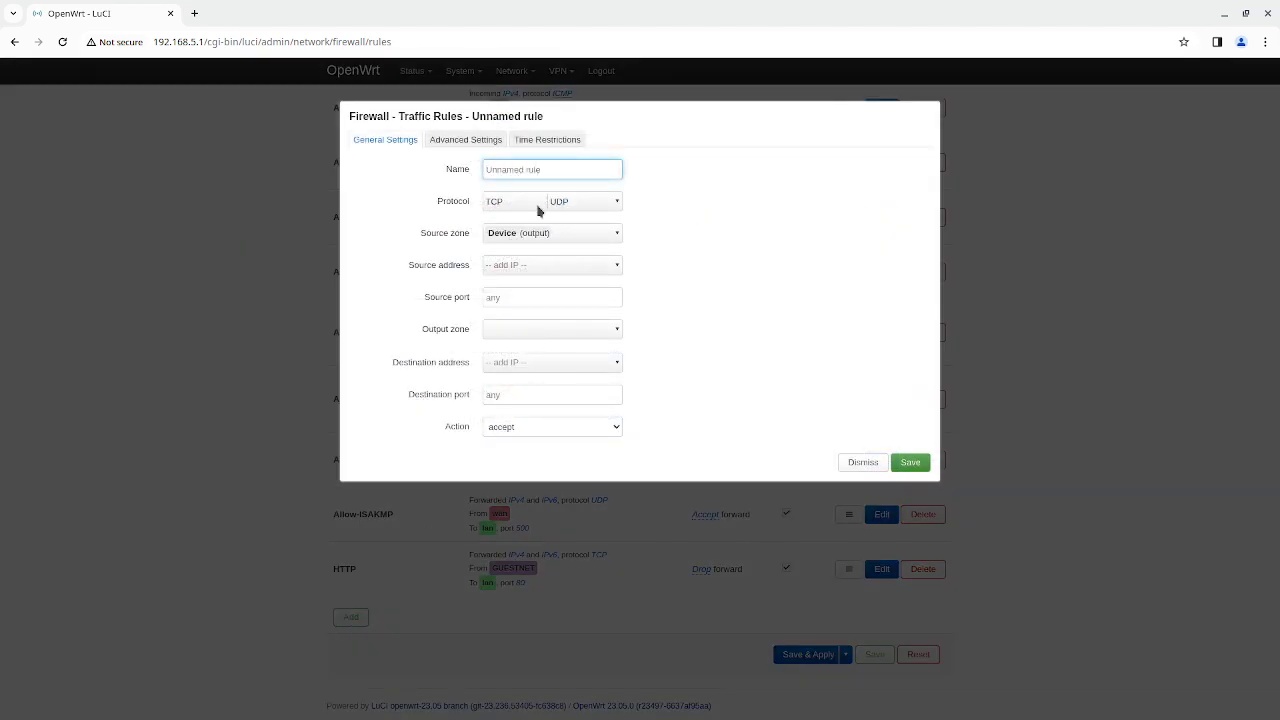
pyautogui.write('b')
pyautogui.press('BackSpace')
pyautogui.write('HTTPS')
# Set the HTTPS rule's source zone to GUESTNET and destination to Device (input).
pyautogui.click(555, 236)
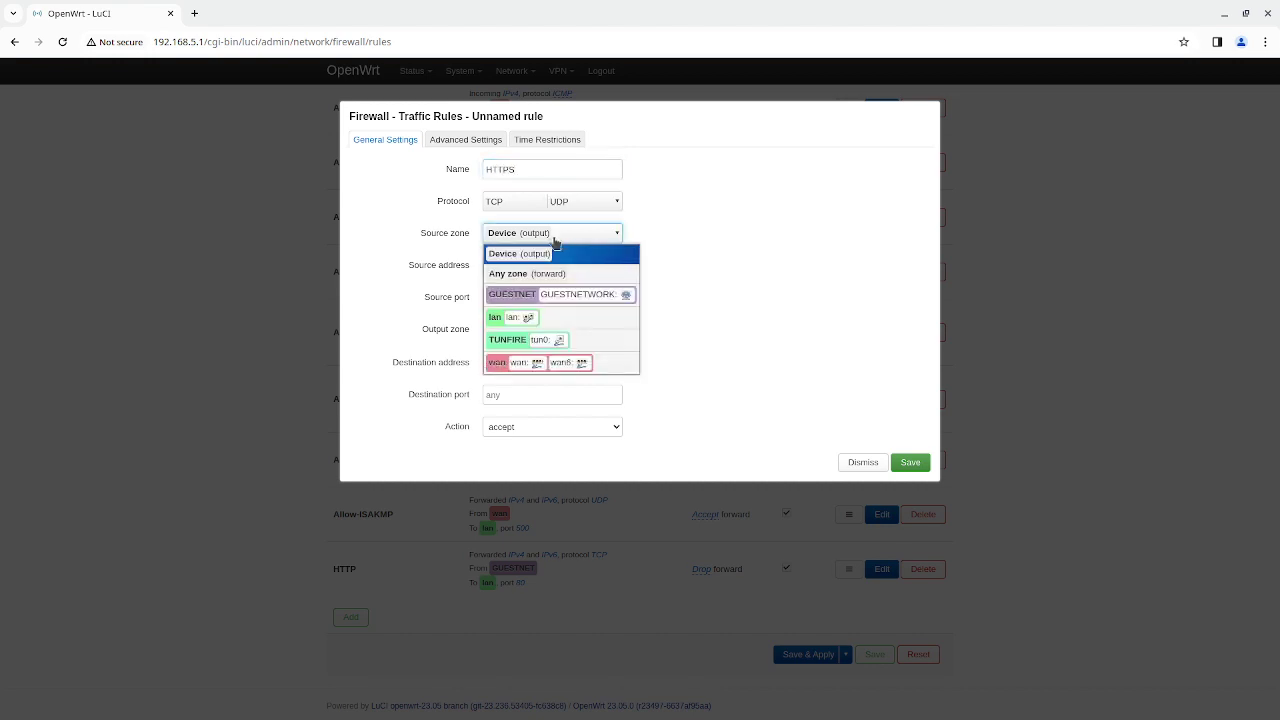
pyautogui.click(554, 292)
pyautogui.click(557, 362)
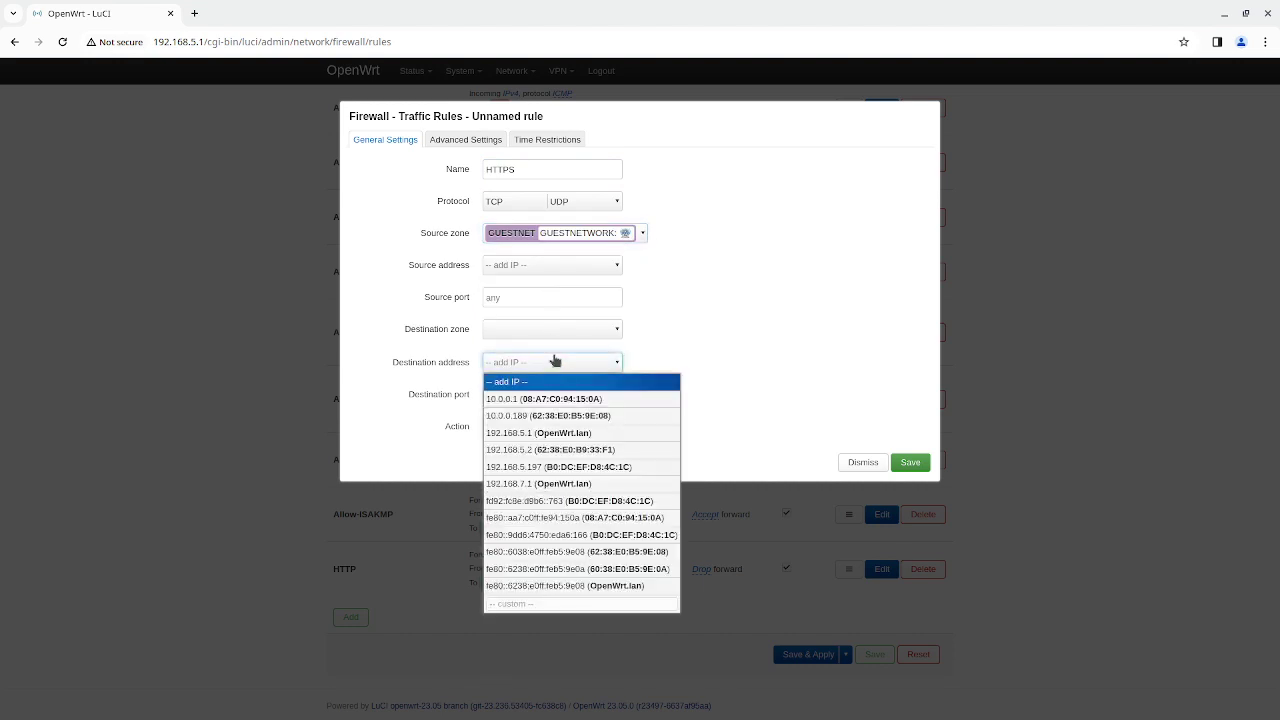
pyautogui.click(556, 329)
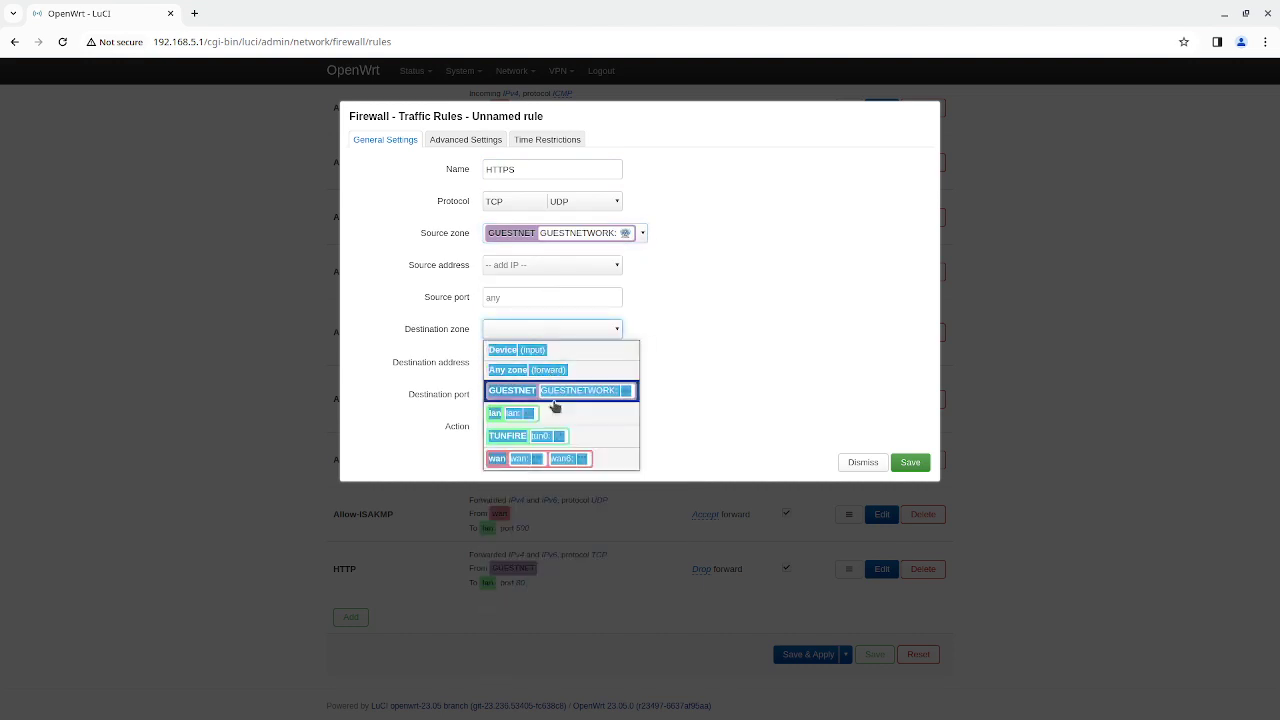
pyautogui.press('Escape')
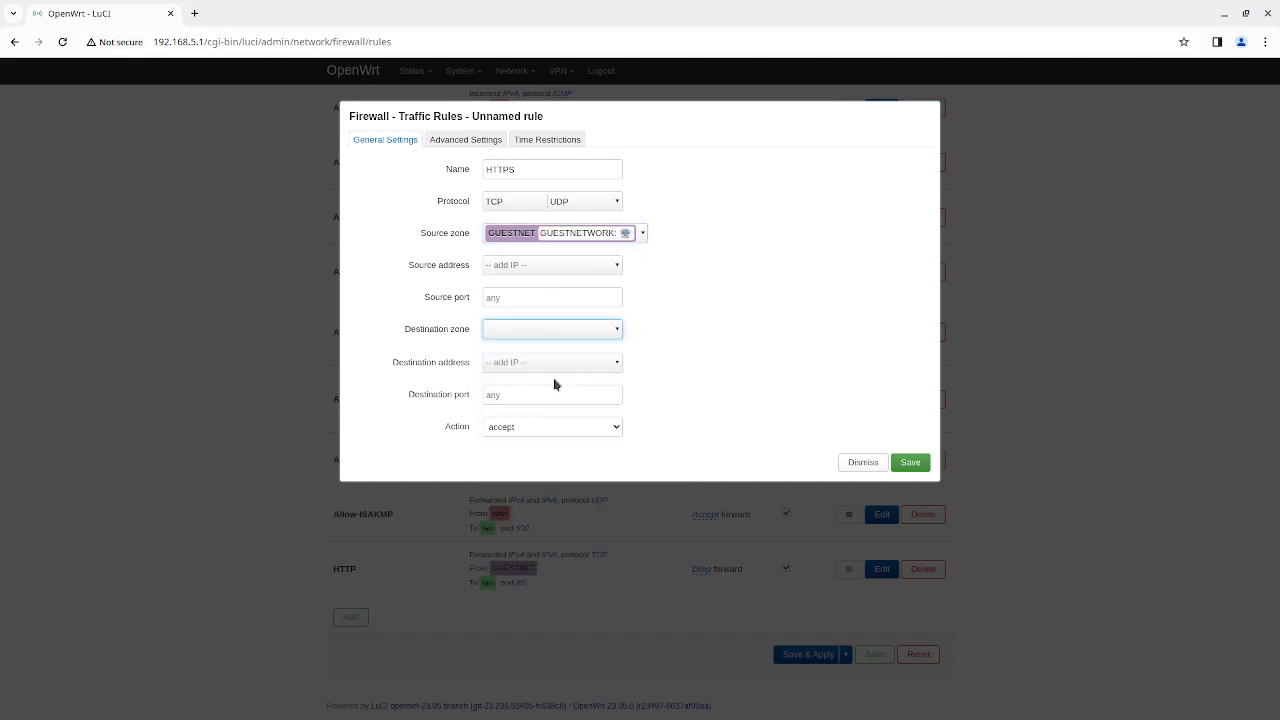
pyautogui.click(555, 333)
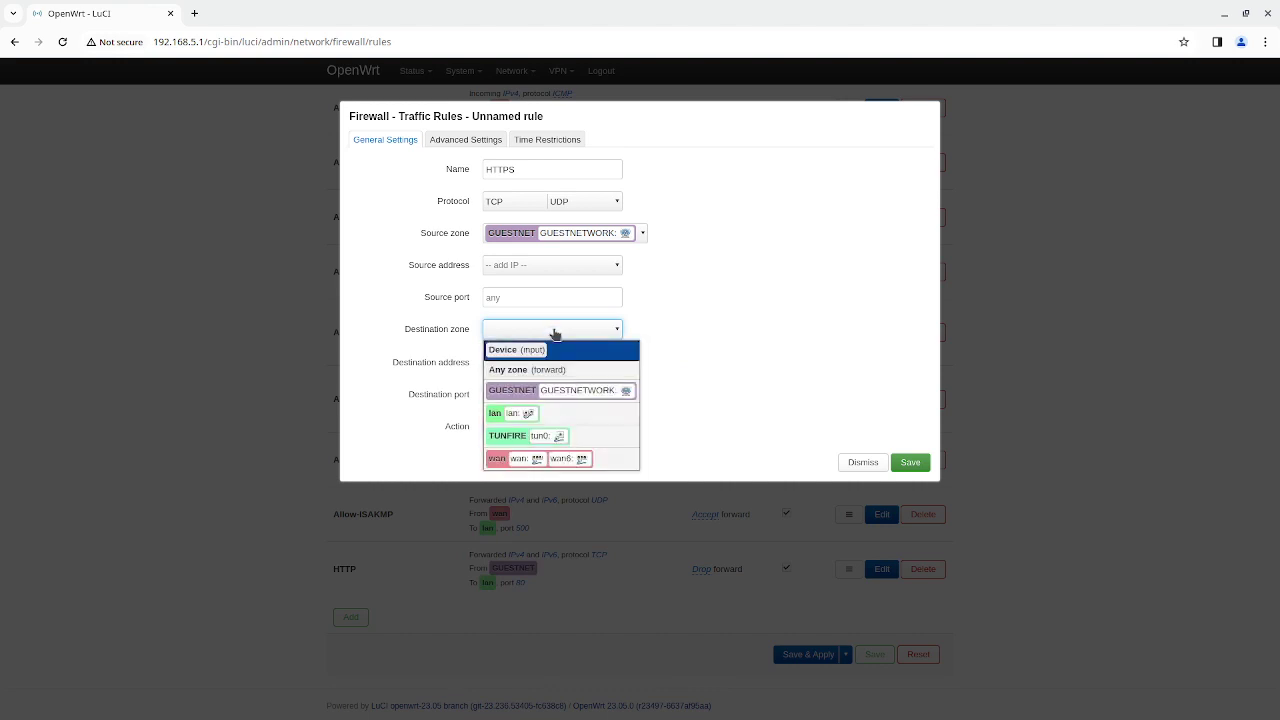
pyautogui.click(556, 350)
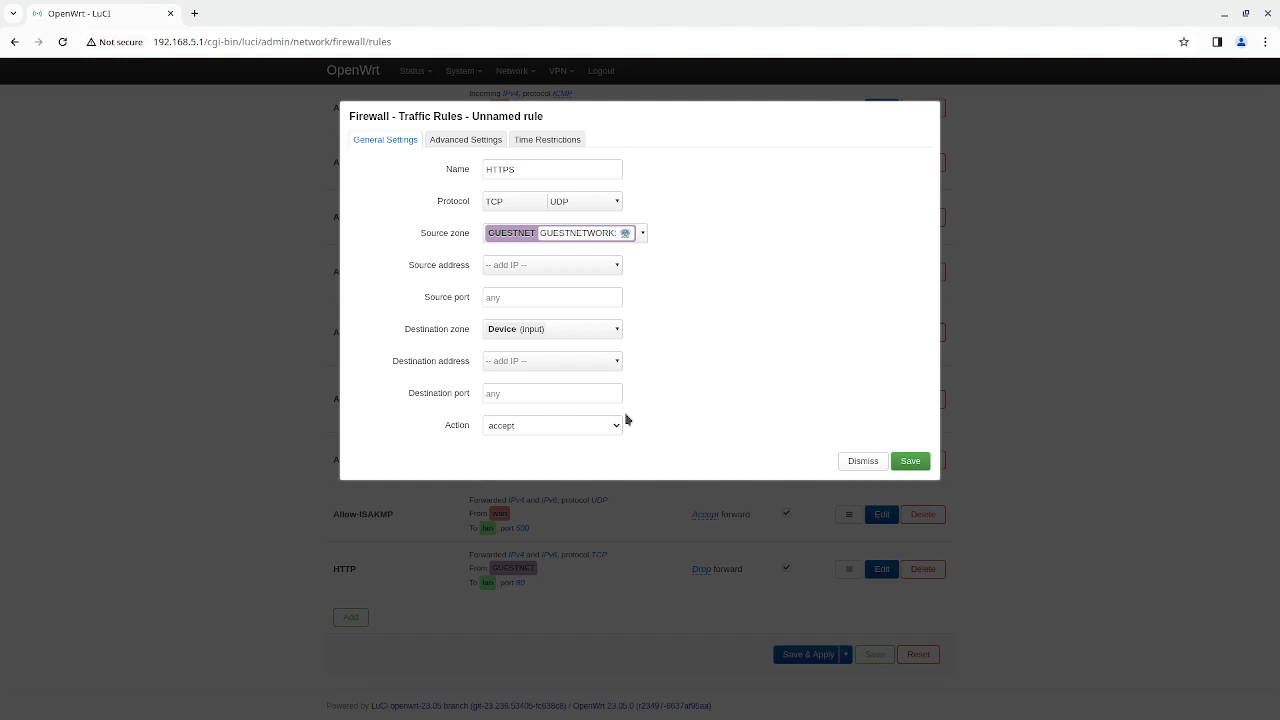
# Give the HTTPS rule destination port 443 and action drop, then save it.
pyautogui.click(577, 388)
pyautogui.write('443')
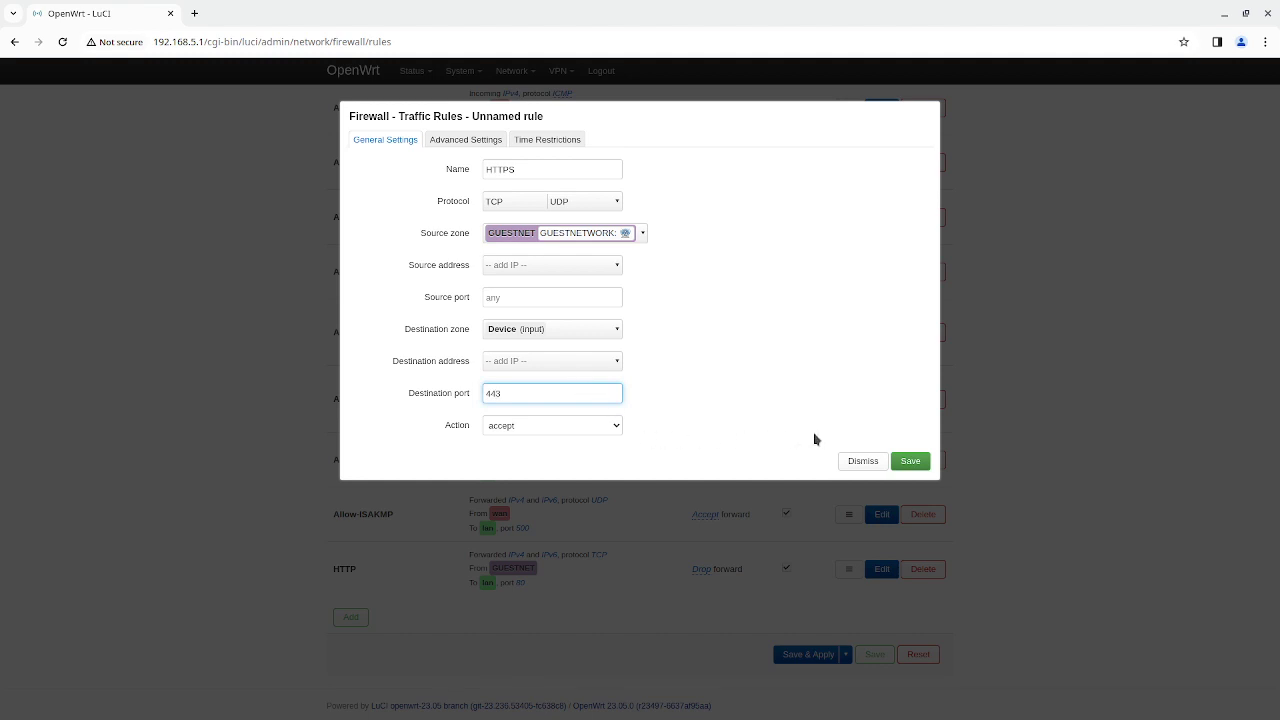
pyautogui.click(592, 431)
pyautogui.click(498, 441)
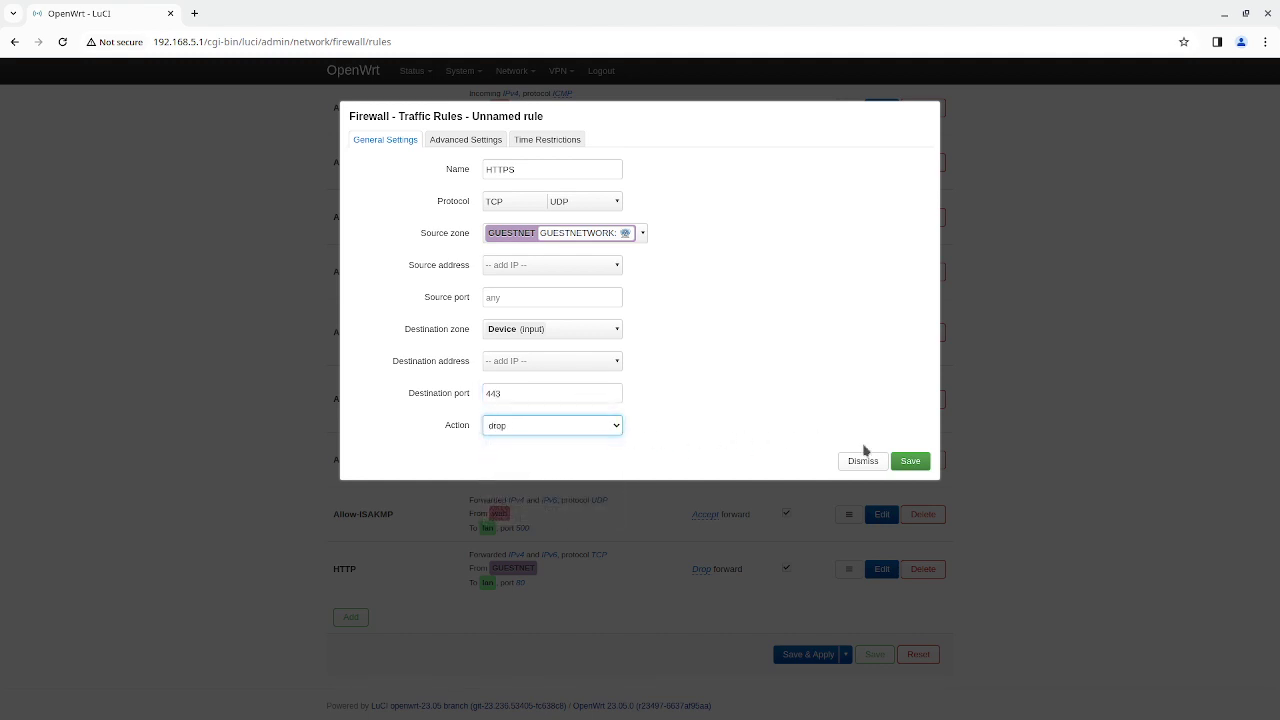
pyautogui.click(912, 461)
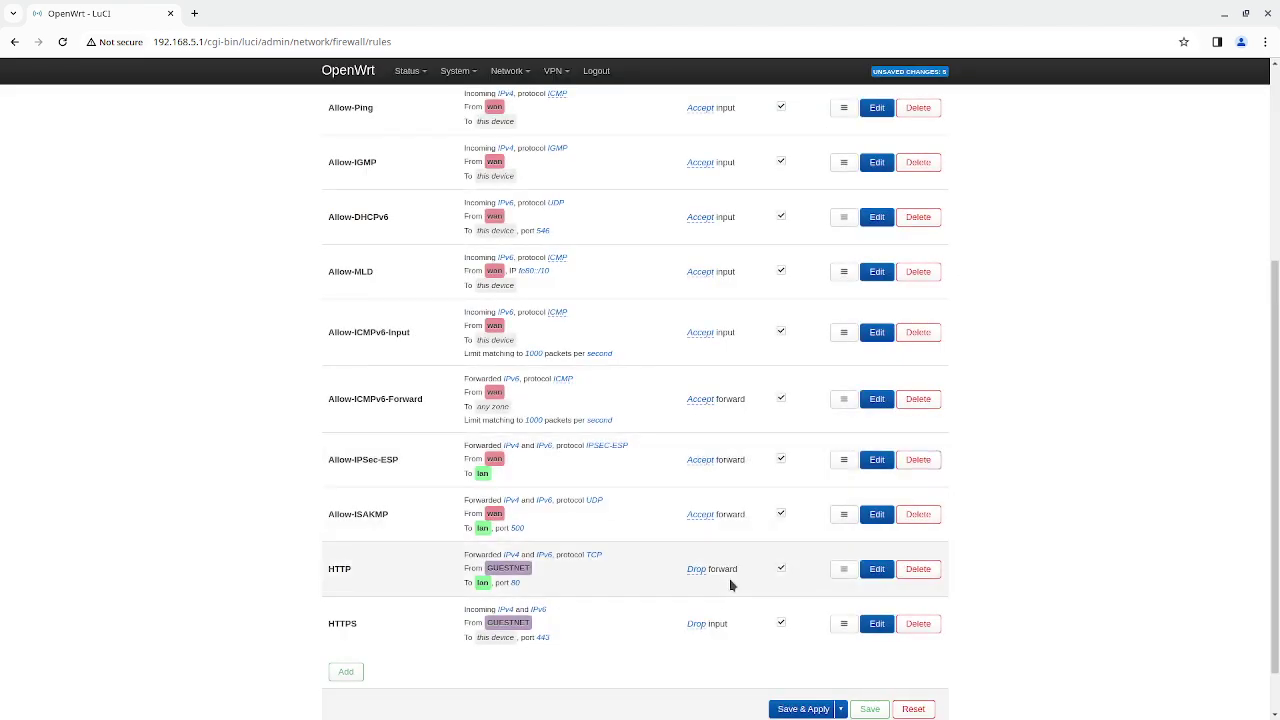
# Change the HTTP rule's destination to Device (input), save, and apply the firewall.
pyautogui.click(876, 568)
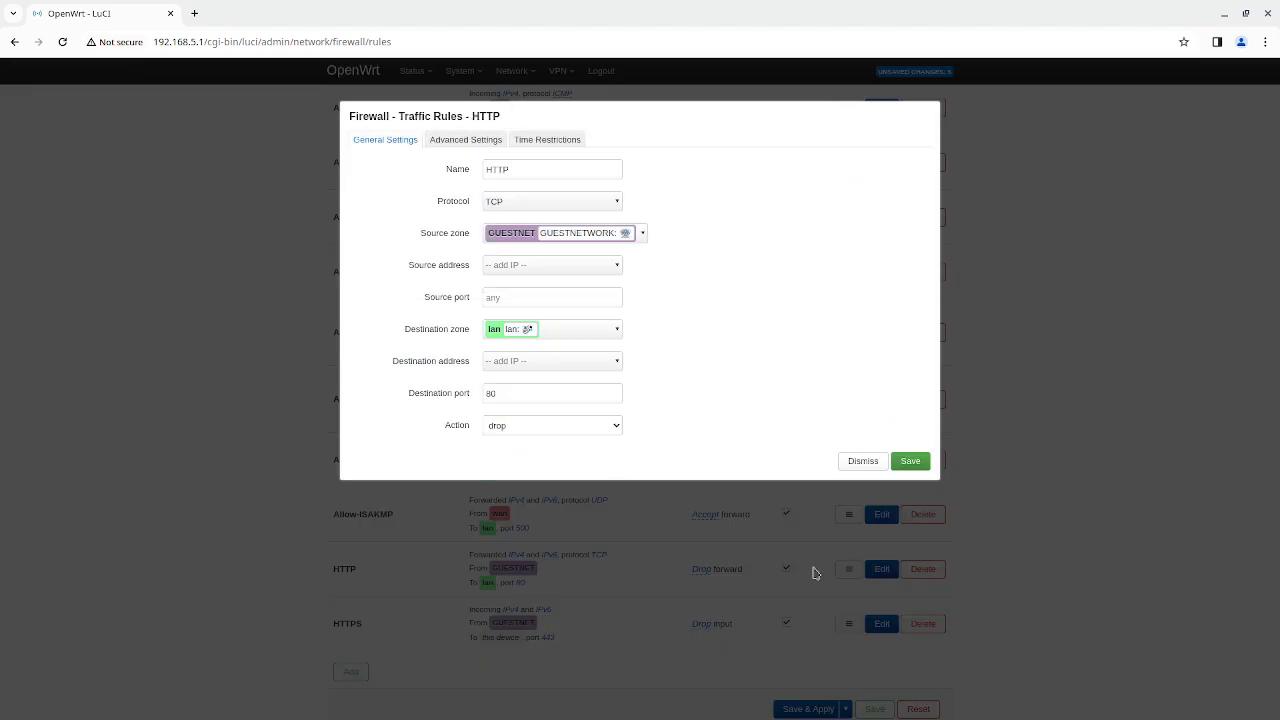
pyautogui.click(607, 333)
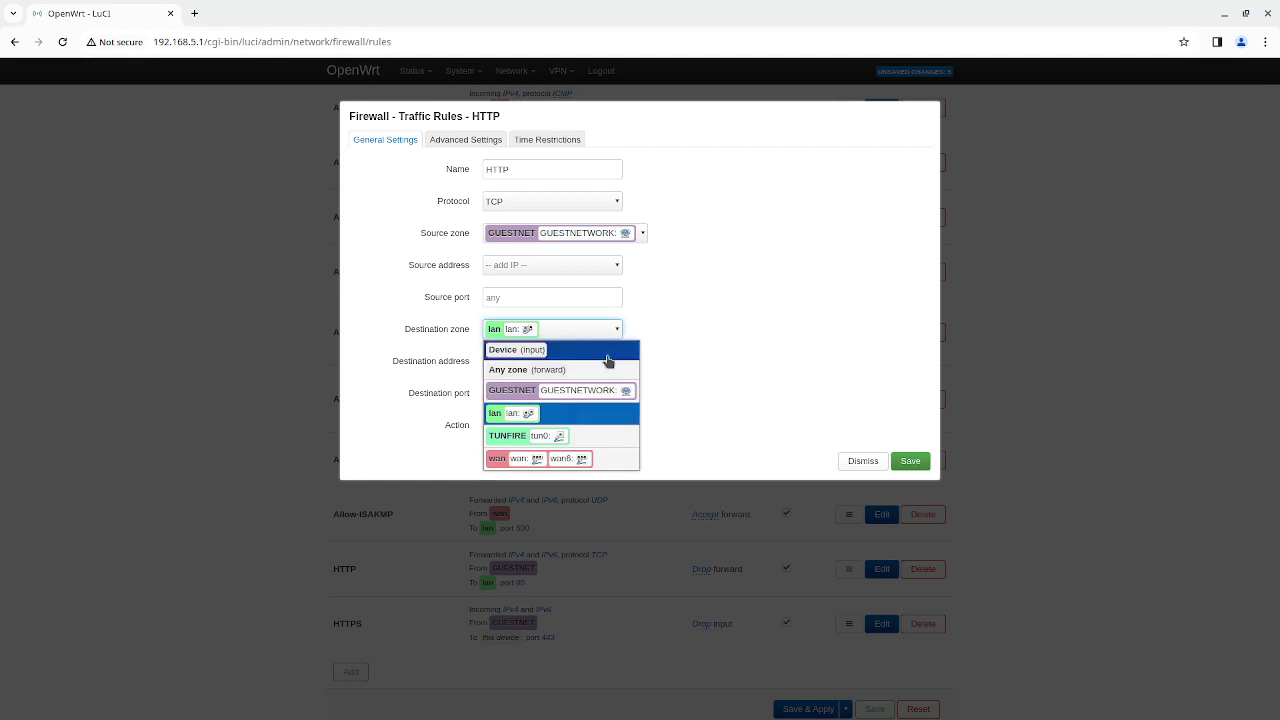
pyautogui.click(607, 360)
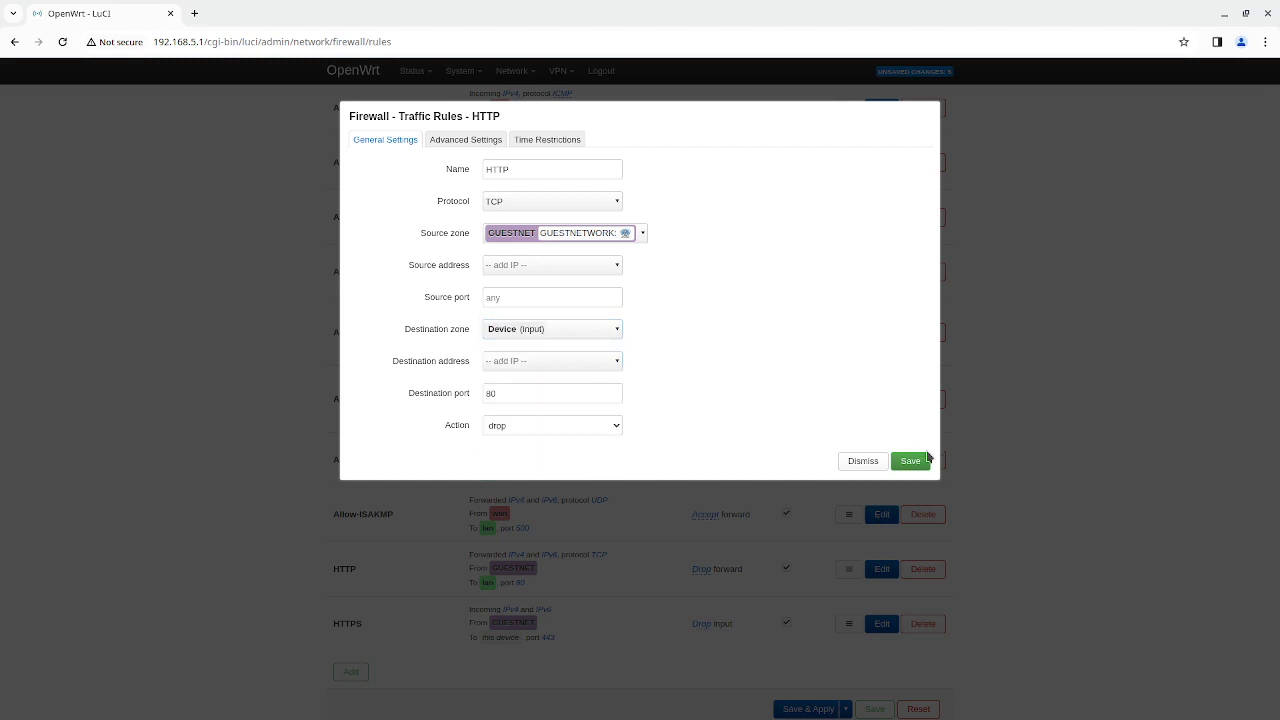
pyautogui.click(910, 460)
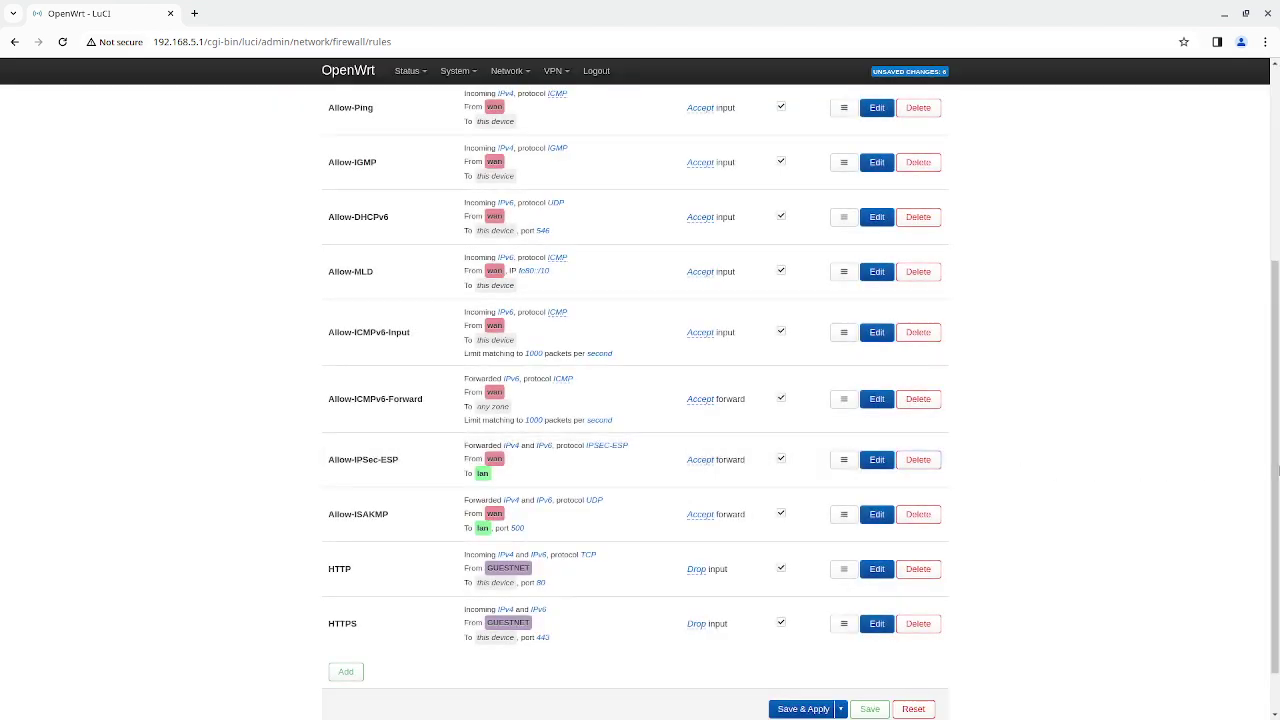
pyautogui.scroll(-1, 1277, 470)
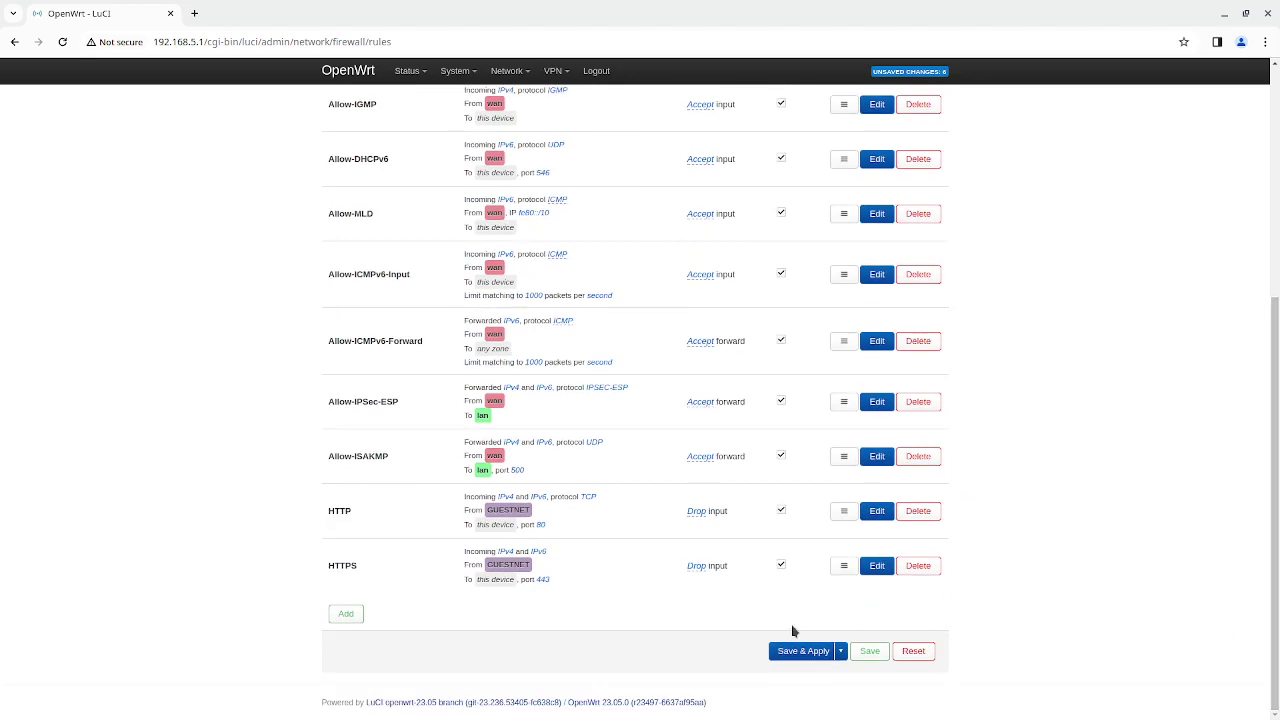
pyautogui.click(796, 648)
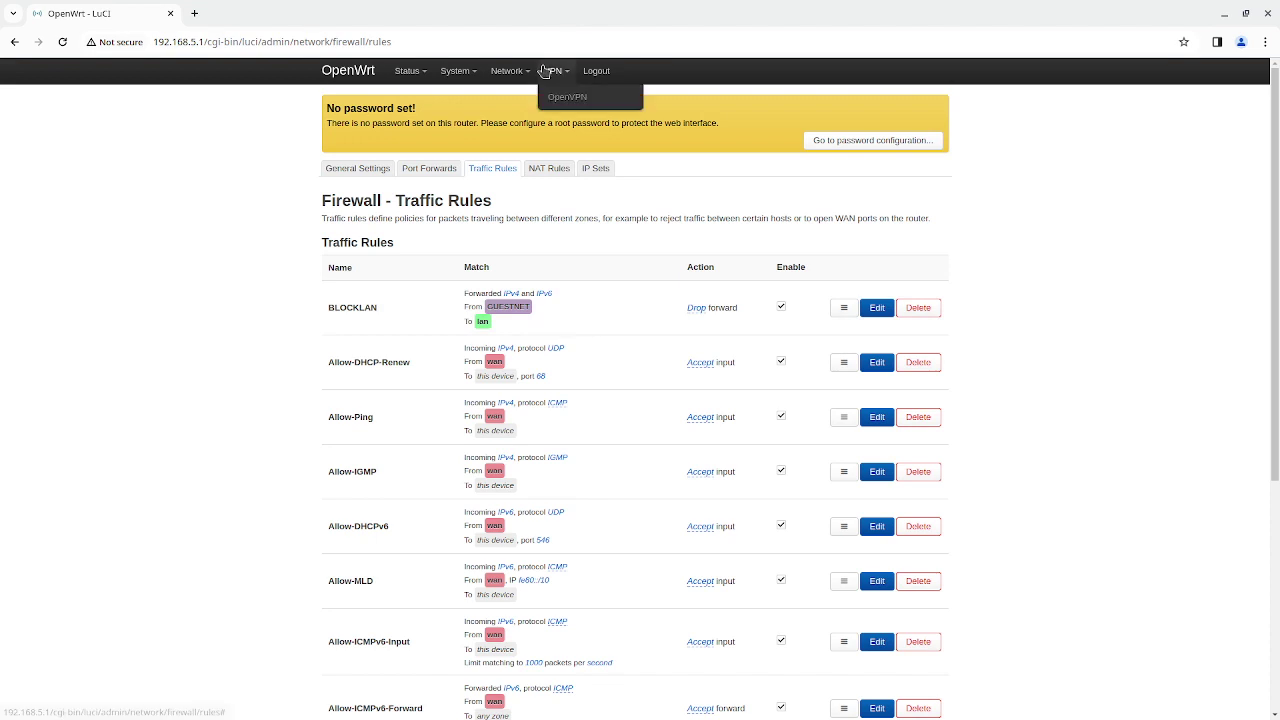
# Create a new MultiWAN Manager rule named GUEST.
pyautogui.moveTo(514, 72)
pyautogui.click(516, 200)
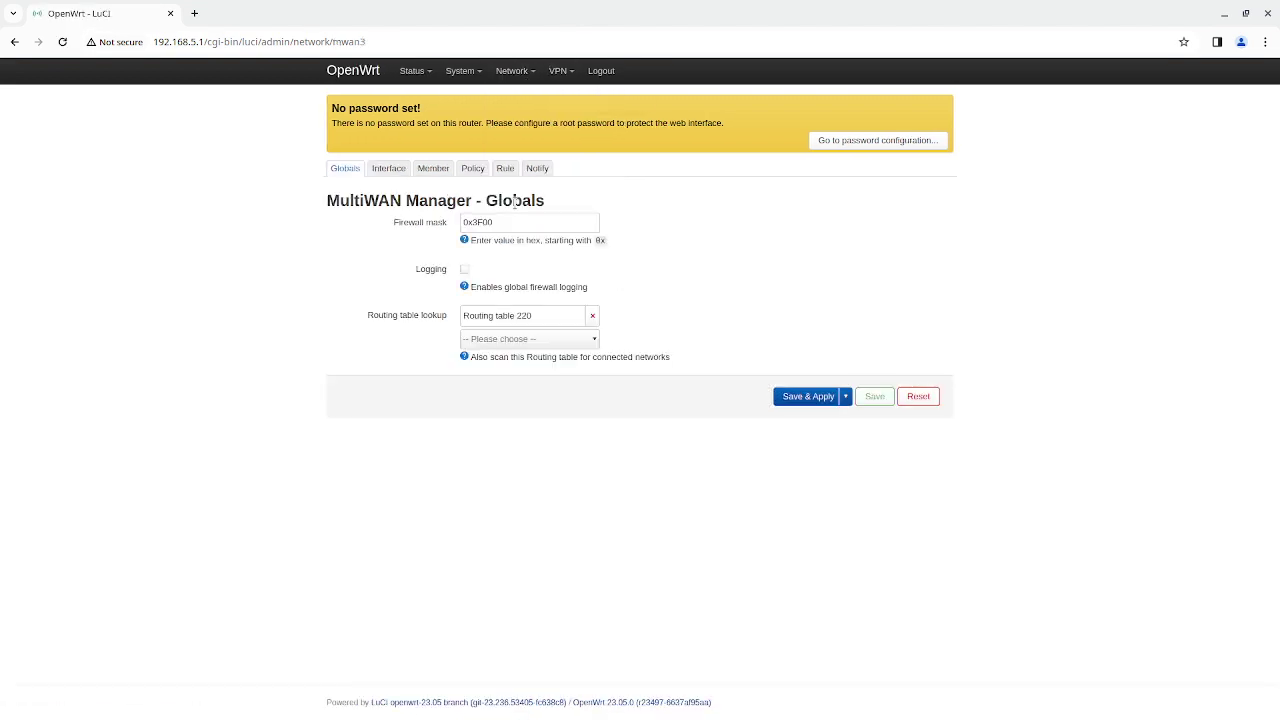
pyautogui.click(513, 170)
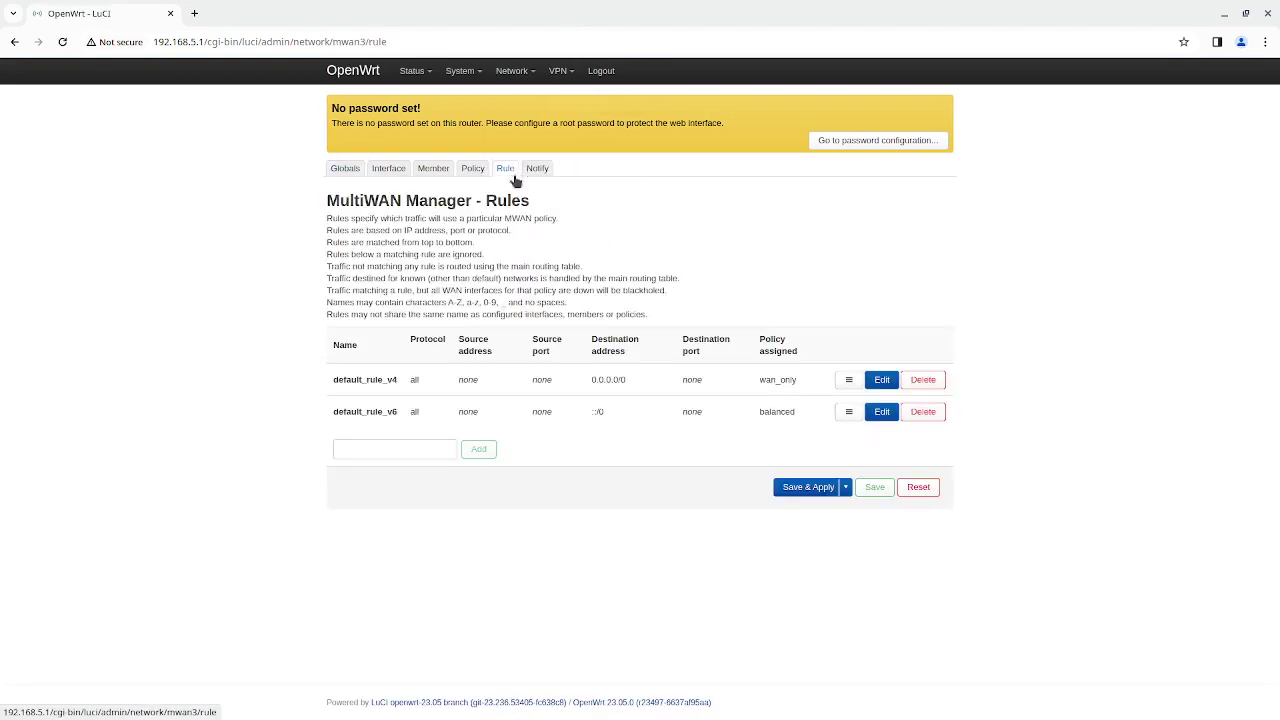
pyautogui.click(452, 449)
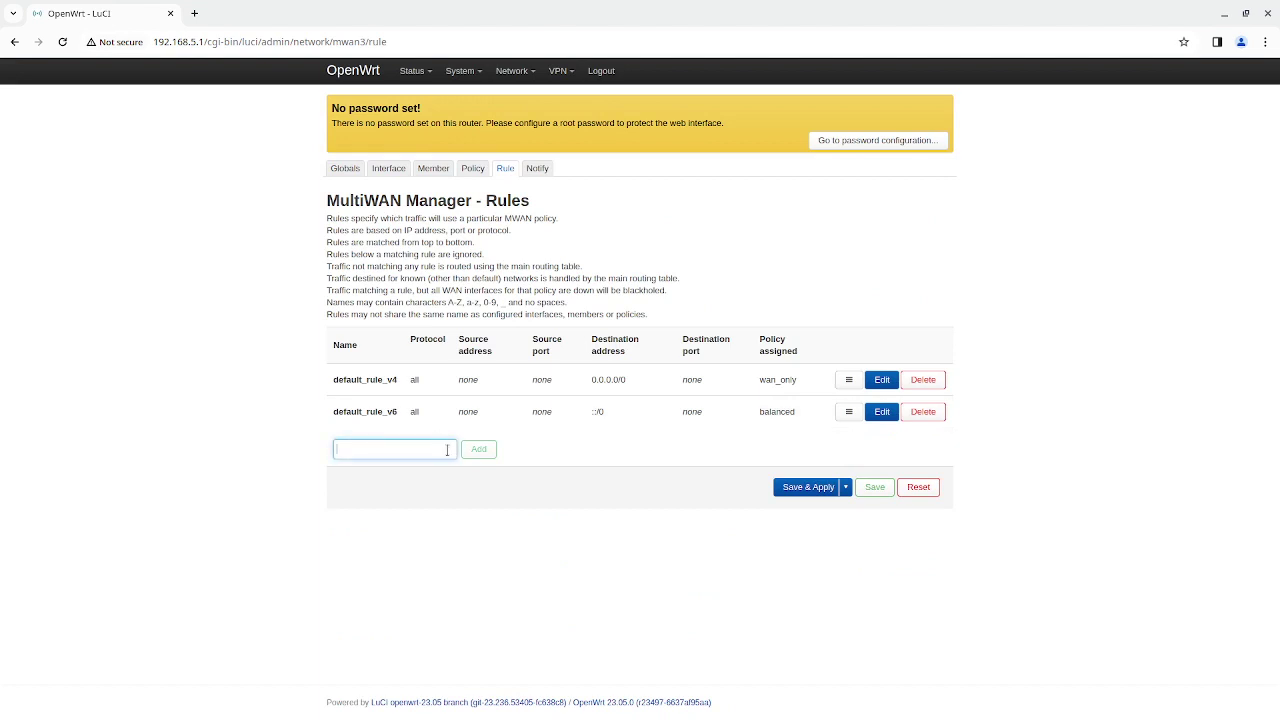
pyautogui.write('GUEST')
pyautogui.click(479, 449)
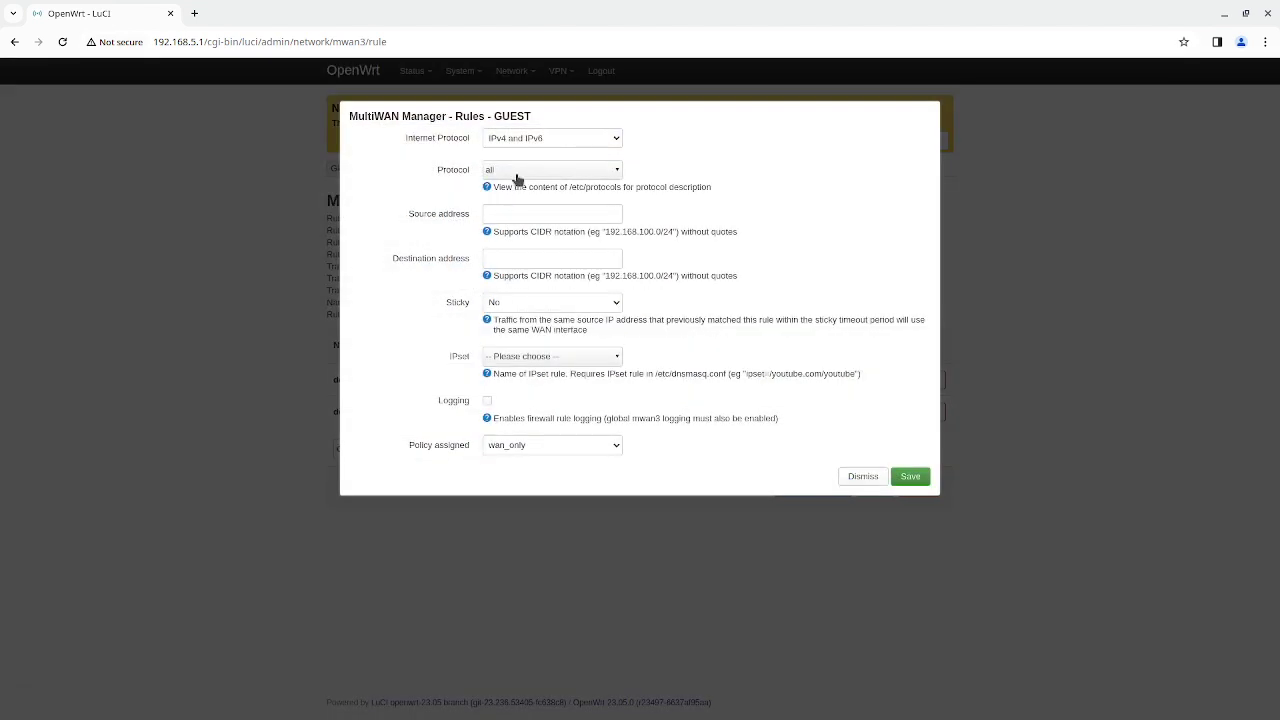
# Route 192.168.7.0/24 to 0.0.0.0 via tun0_only in GUEST, then save and apply.
pyautogui.click(517, 212)
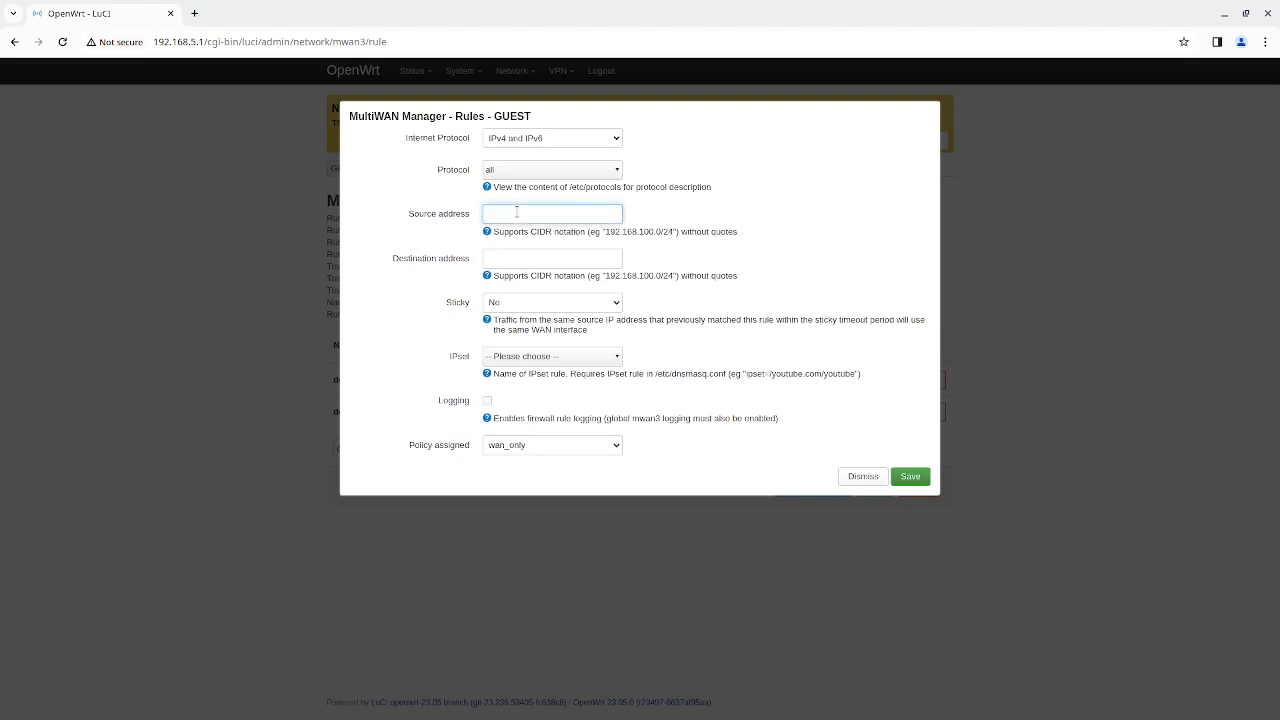
pyautogui.write('192.168.7.')
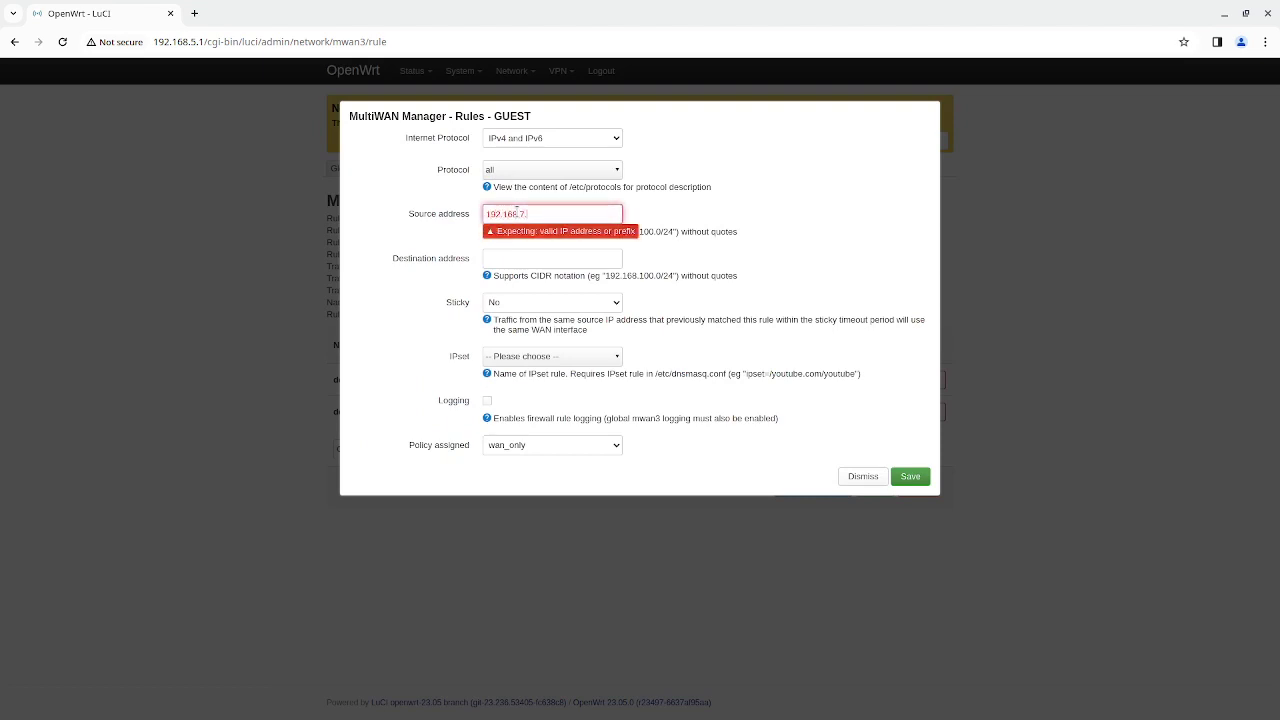
pyautogui.write('0/24')
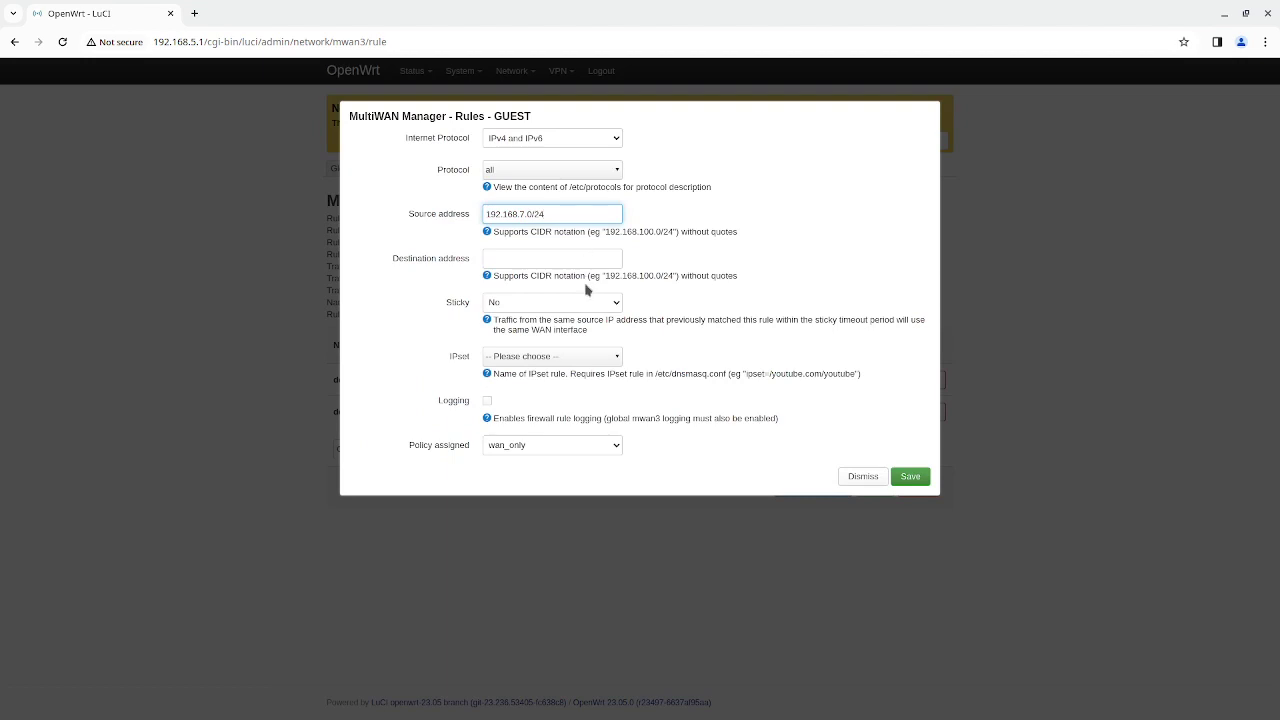
pyautogui.click(588, 448)
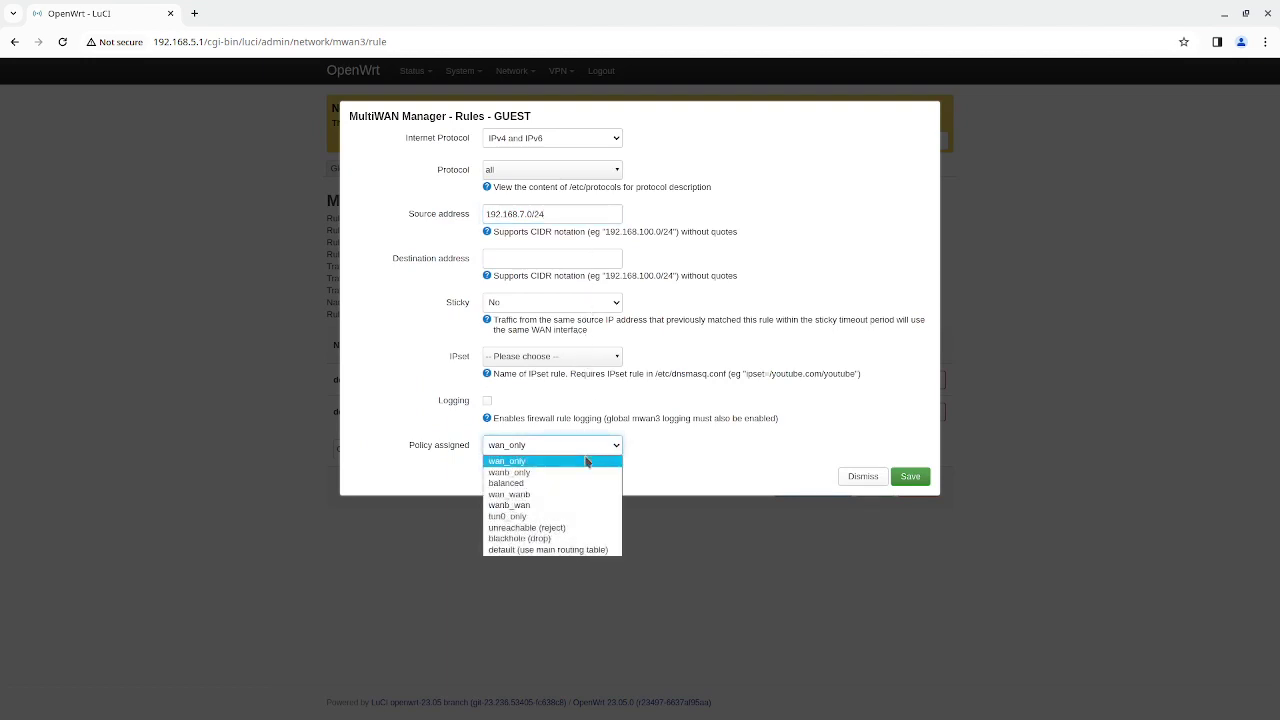
pyautogui.click(587, 516)
pyautogui.click(585, 250)
pyautogui.write('0.0.0.0')
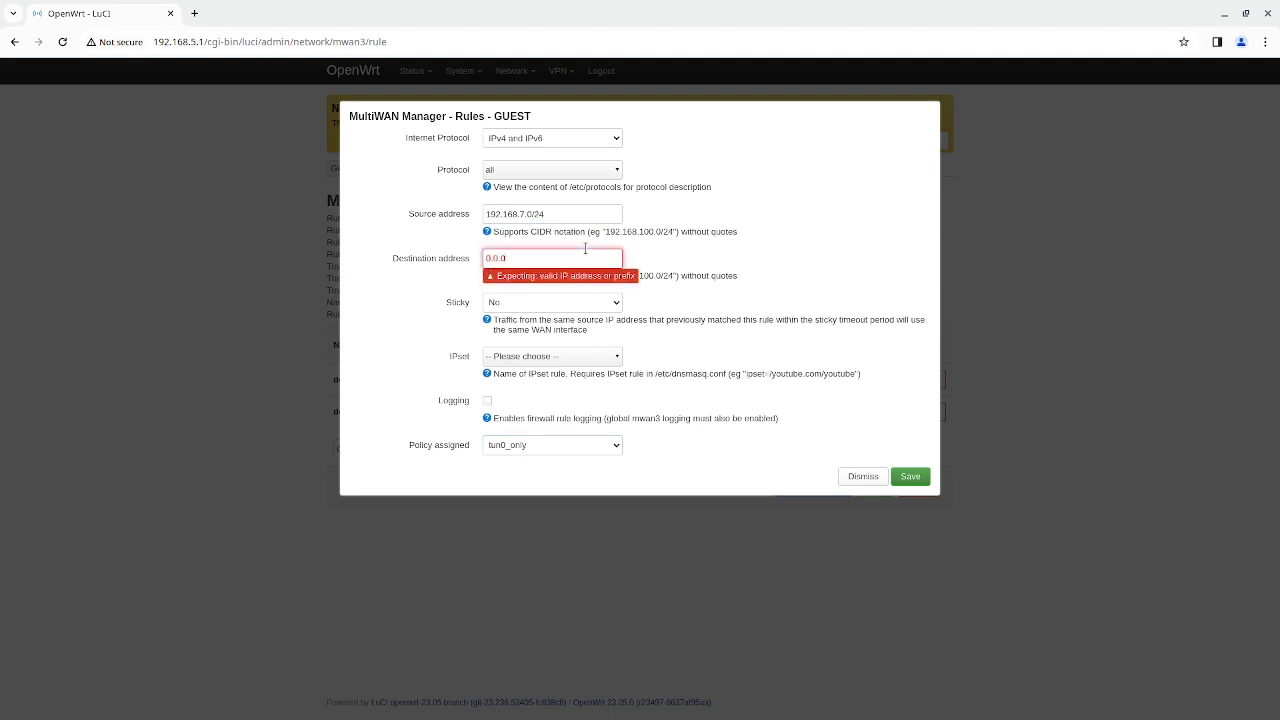
pyautogui.click(912, 478)
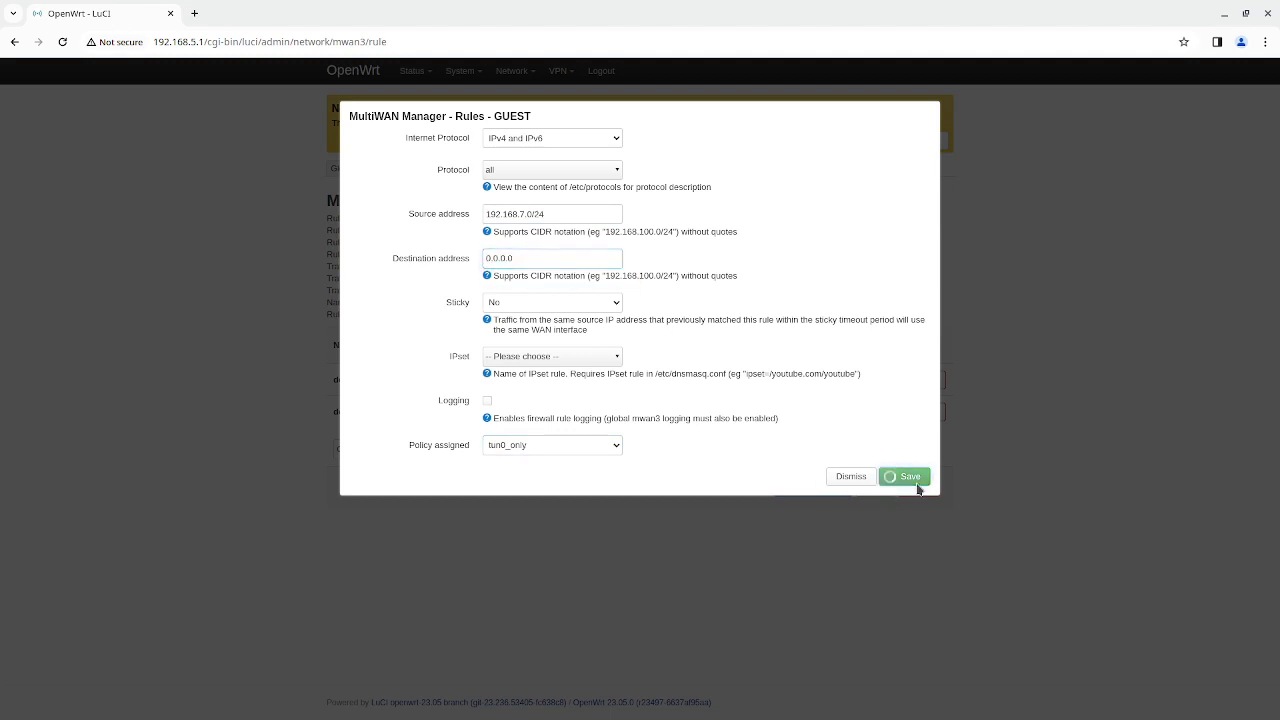
pyautogui.click(808, 519)
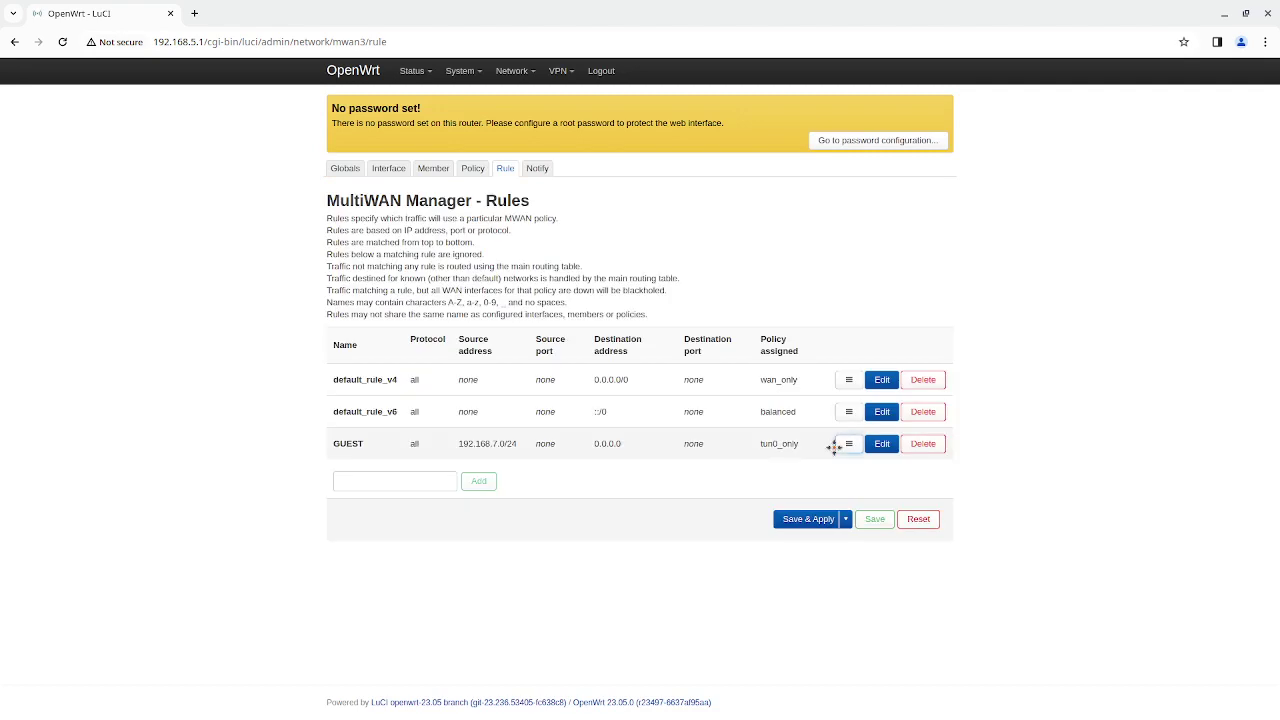
# Move GUEST above default_rule_v4 in the Rules table and apply the new order.
pyautogui.moveTo(845, 443); pyautogui.dragTo(846, 372)
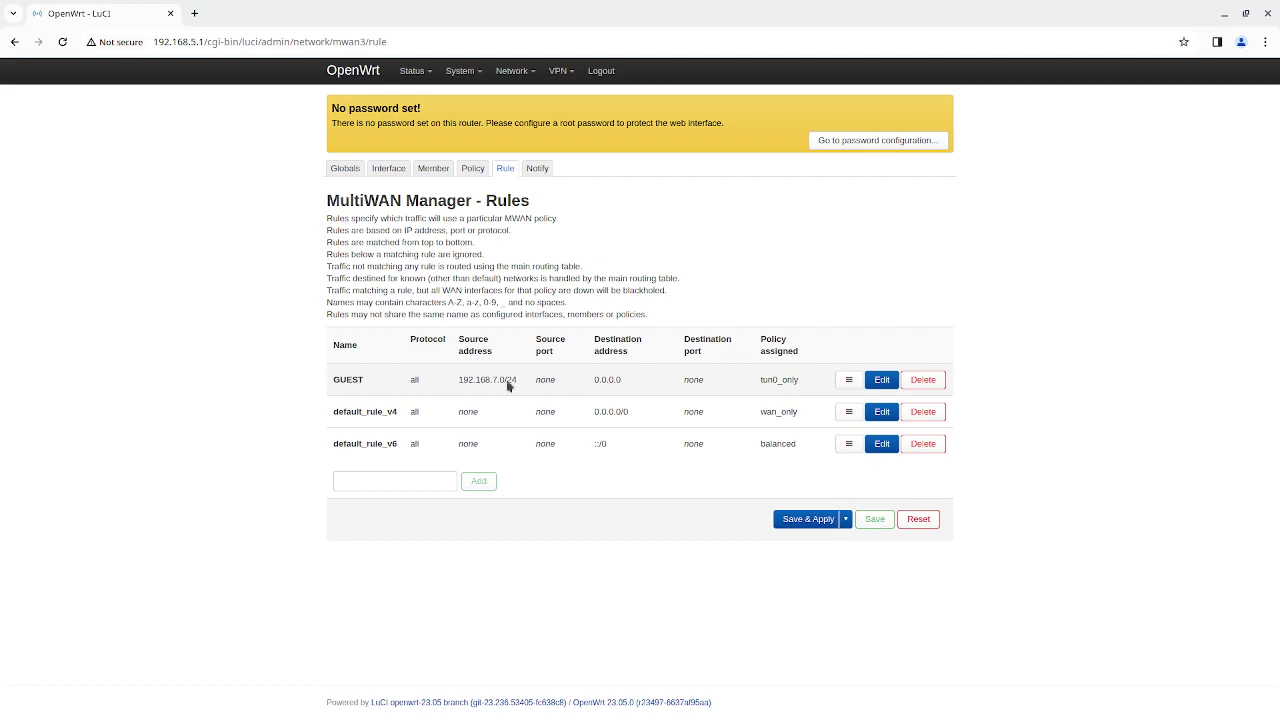
pyautogui.click(802, 519)
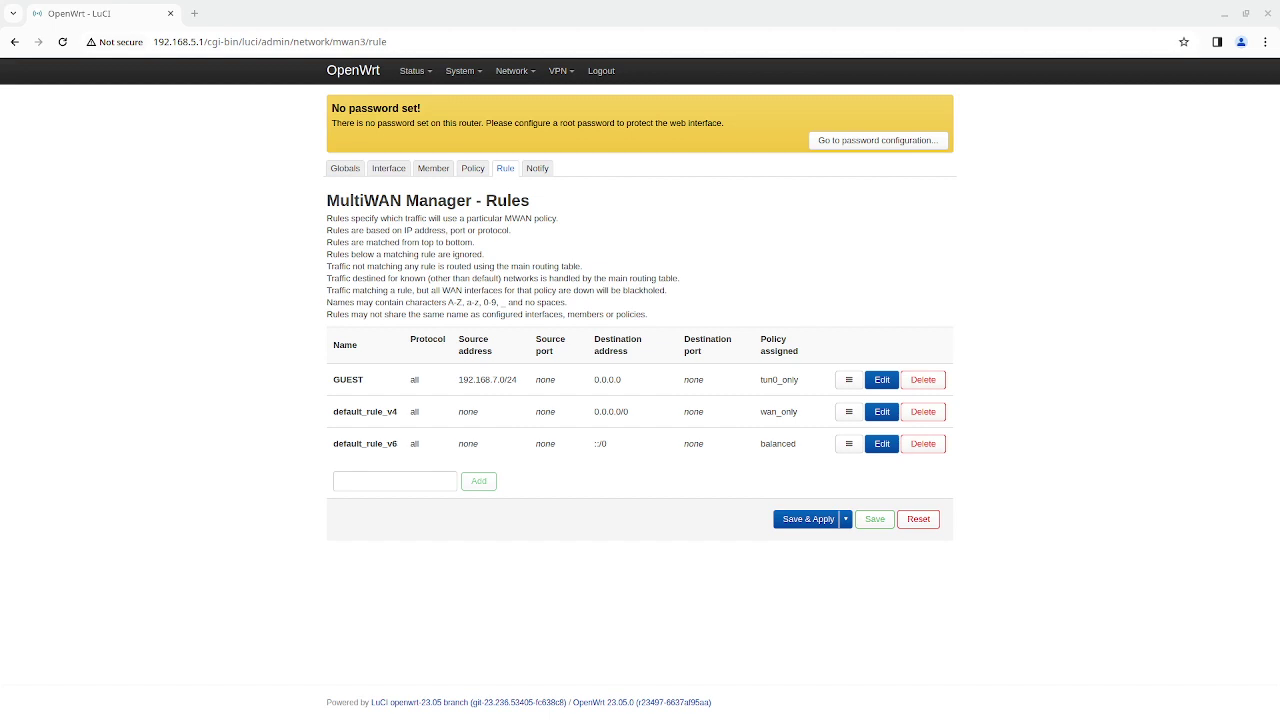
pyautogui.click(198, 15)
pyautogui.click(198, 44)
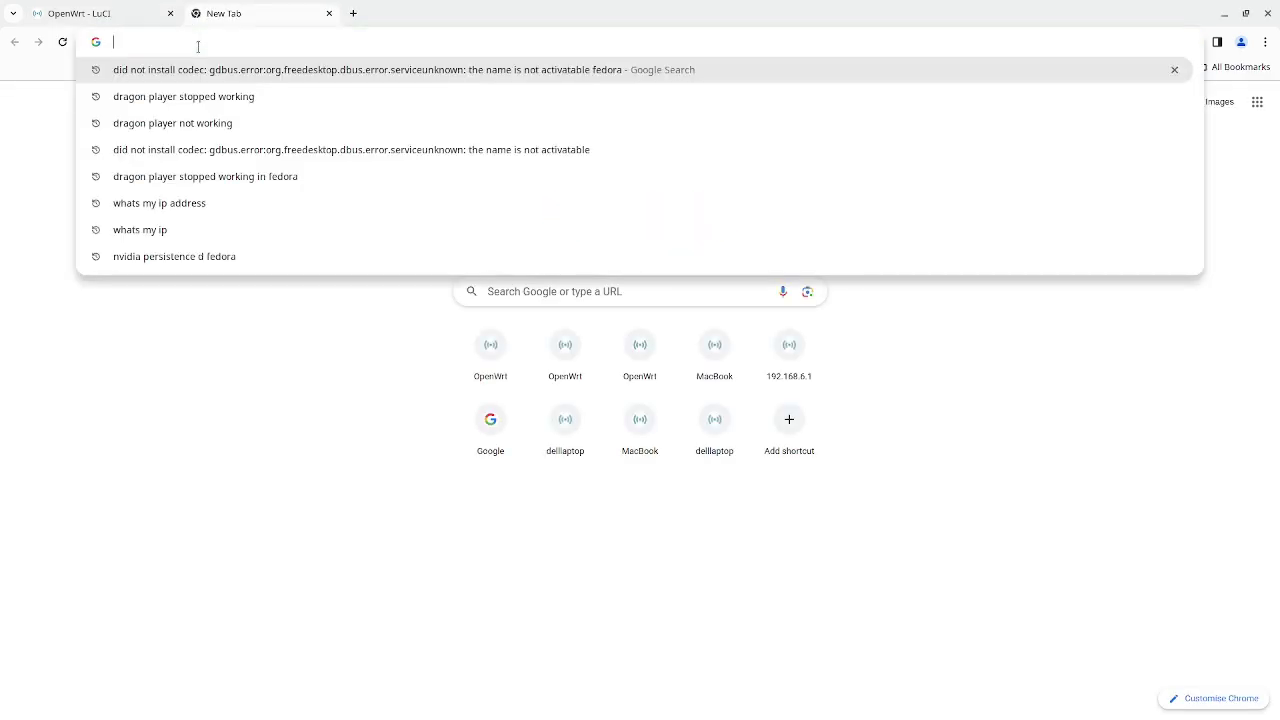
pyautogui.write('www.google.ca')
pyautogui.press('Return')
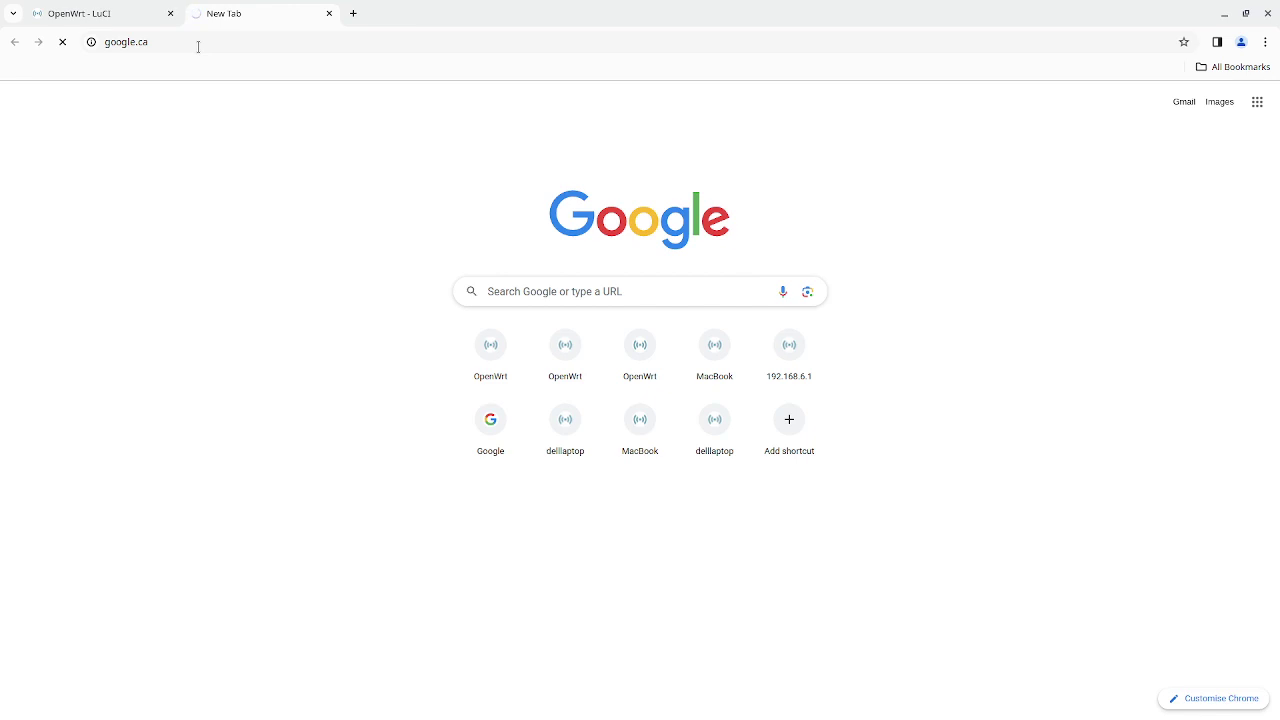
pyautogui.click(157, 46)
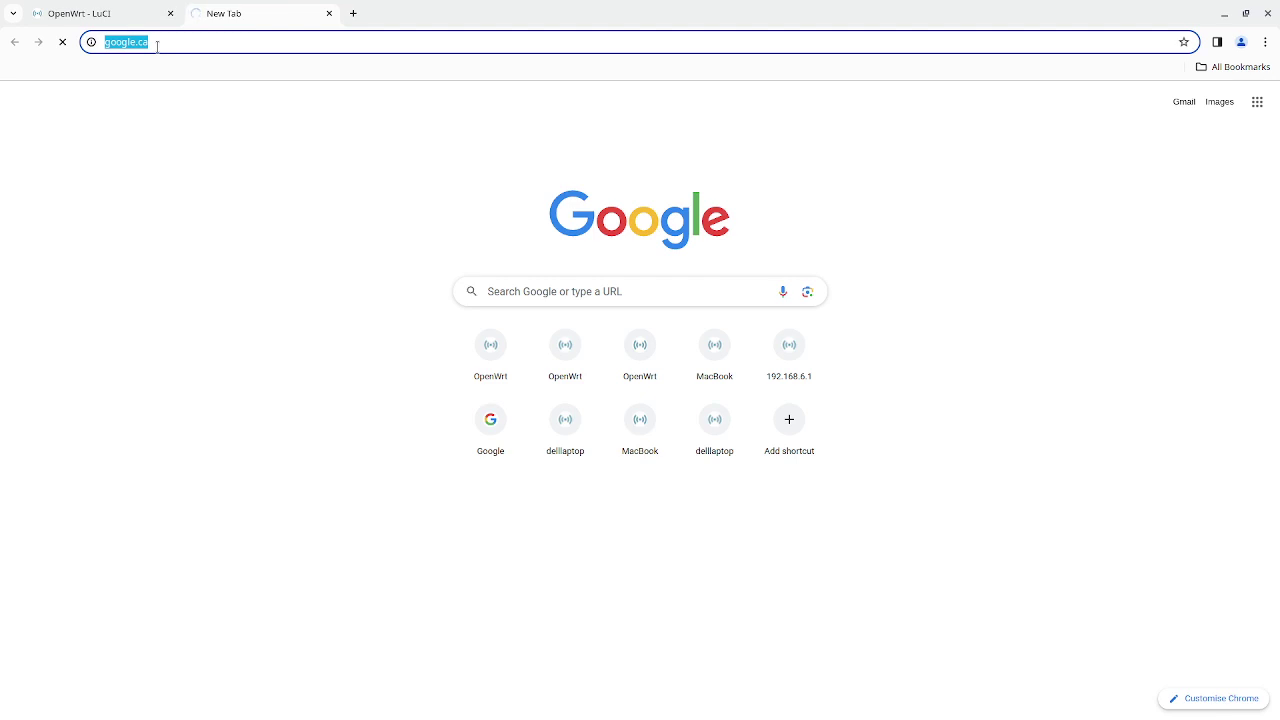
pyautogui.click(157, 46)
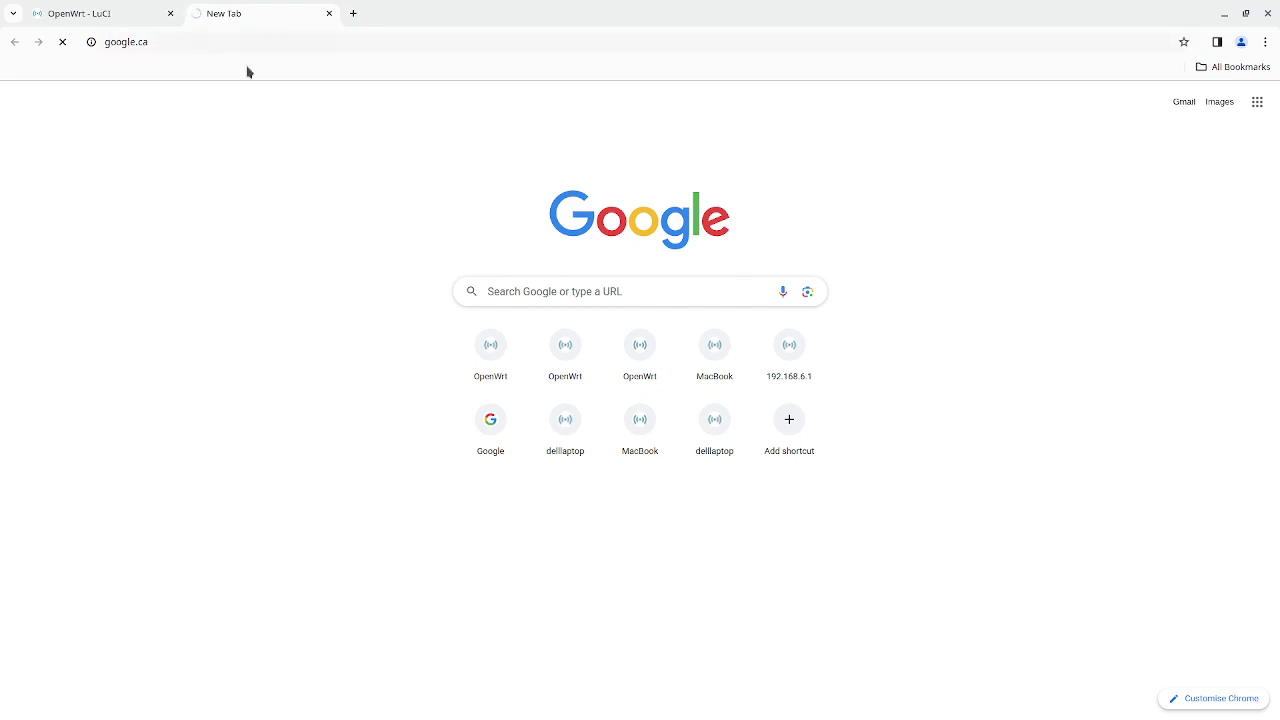
pyautogui.click(189, 40)
pyautogui.write('www.google.com')
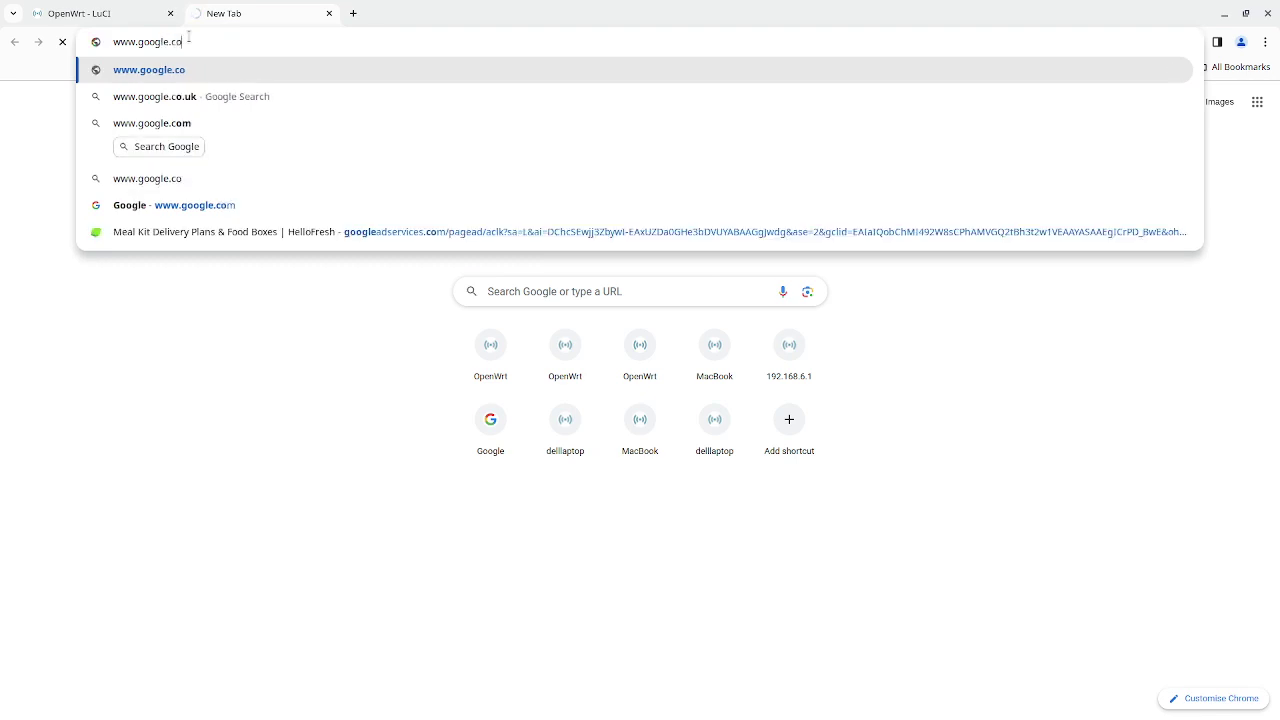
pyautogui.press('Return')
pyautogui.hotkey('alt', 'Tab')
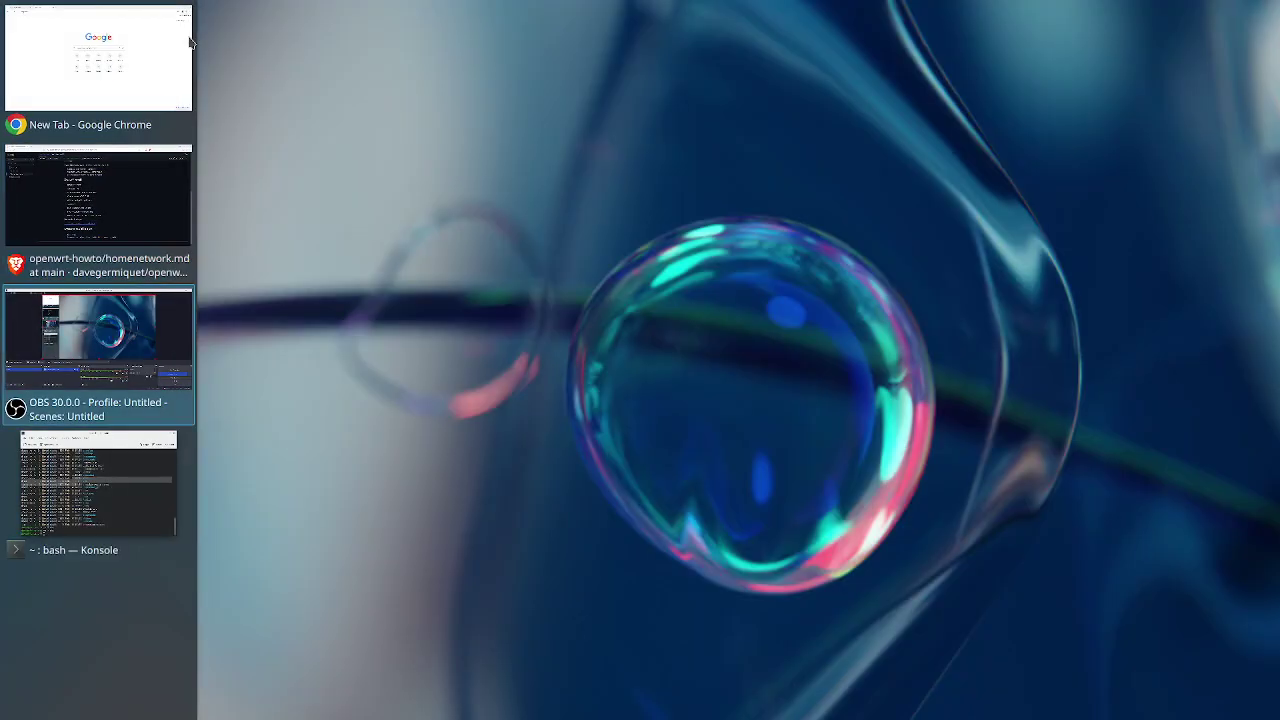
# Ping 8.8.8.8 in Konsole and confirm 100% packet loss with Destination Port Unreachable replies.
pyautogui.hotkey('shift', 'Tab')
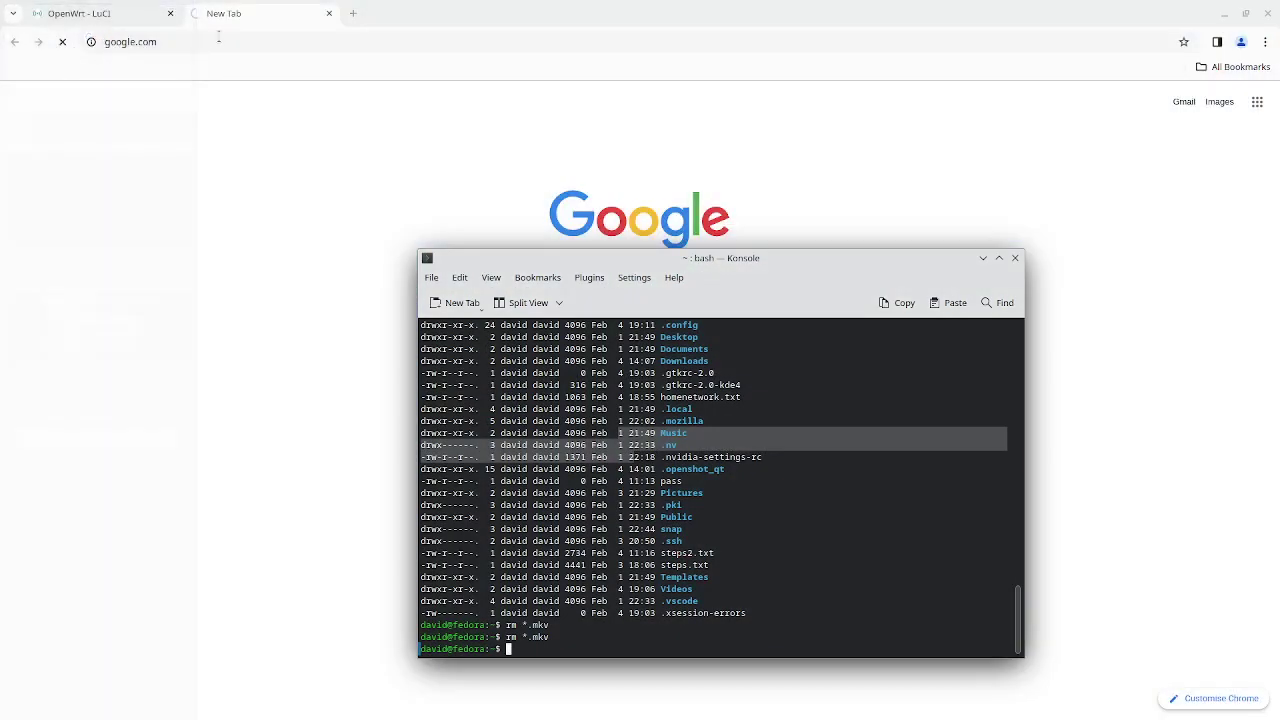
pyautogui.click(938, 530)
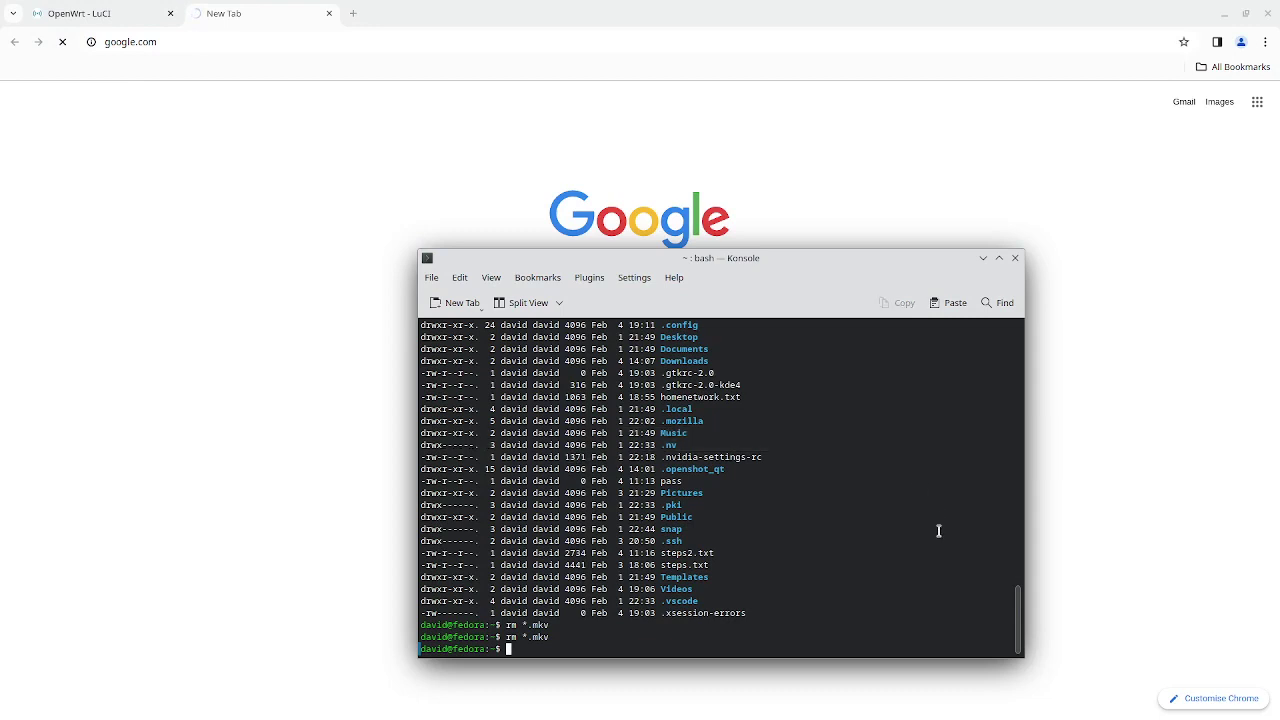
pyautogui.write('ping 8.8.8.8')
pyautogui.press('Return')
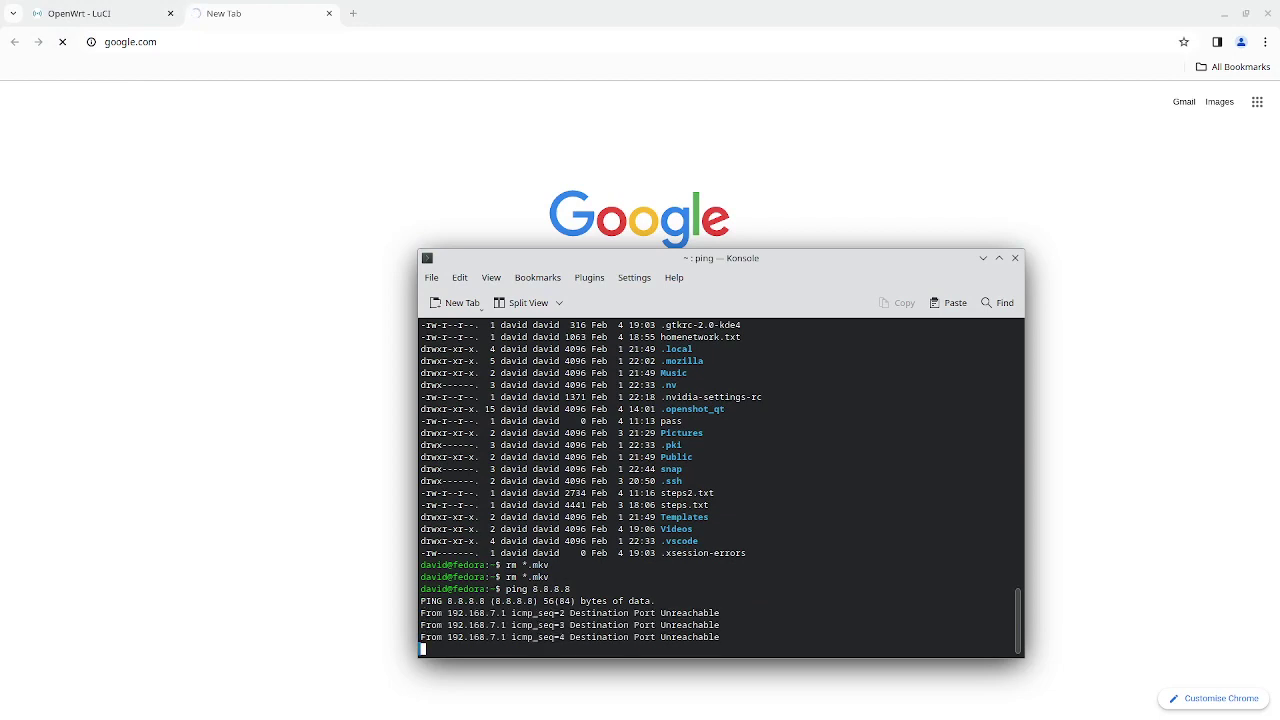
pyautogui.hotkey('ctrl', 'c')
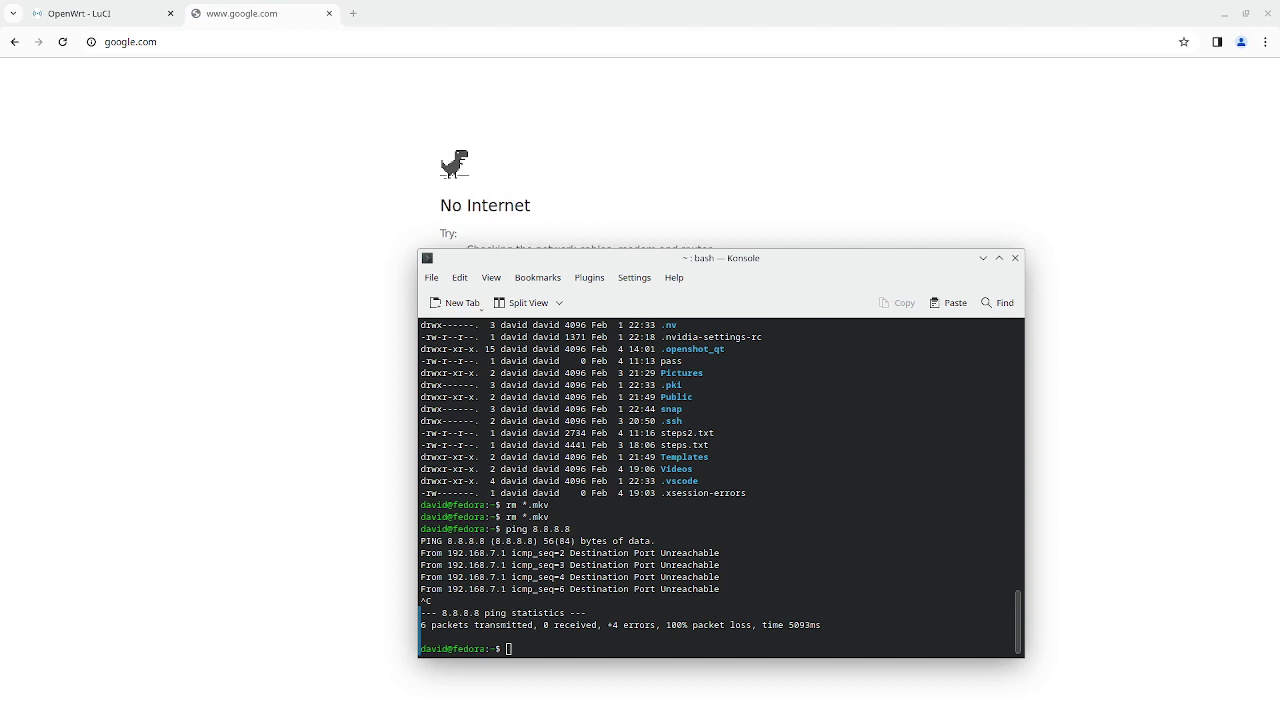
pyautogui.click(717, 42)
# Open the router at 192.168.5.1 and go to Network > Interfaces.
pyautogui.write('192.168.1.1')
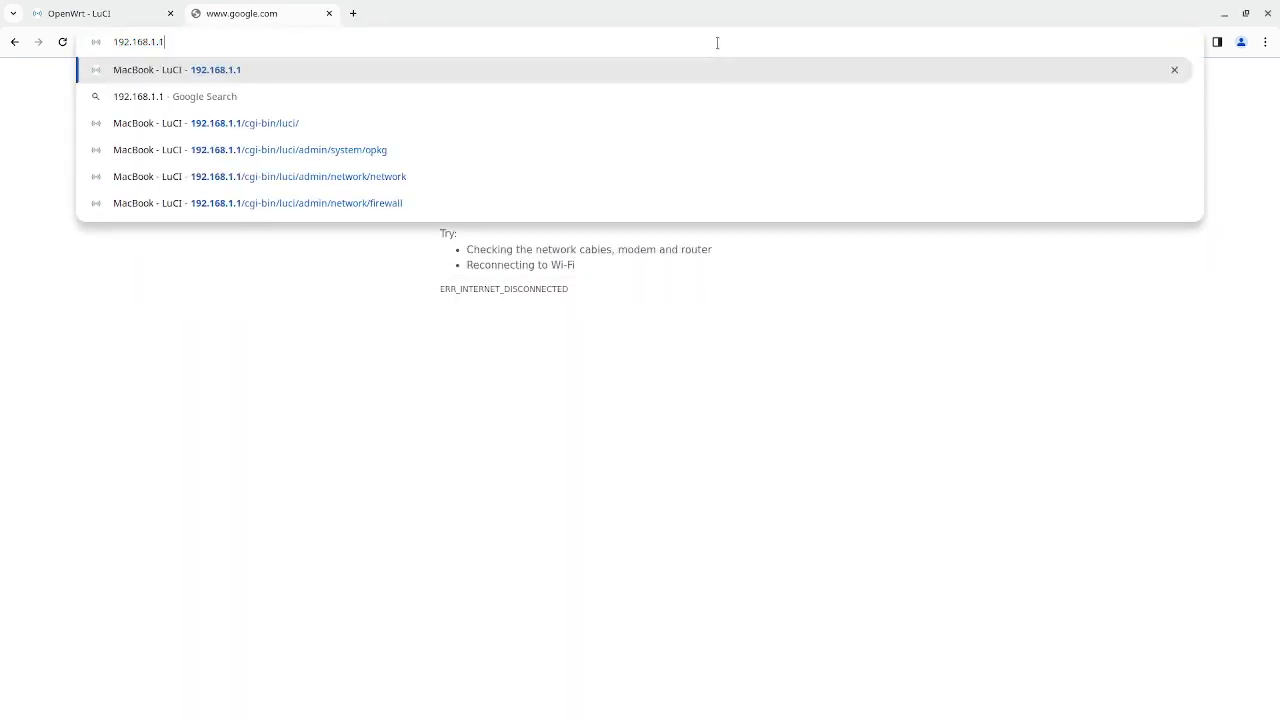
pyautogui.press('BackSpace')
pyautogui.press('BackSpace')
pyautogui.write('5.1')
pyautogui.press('Return')
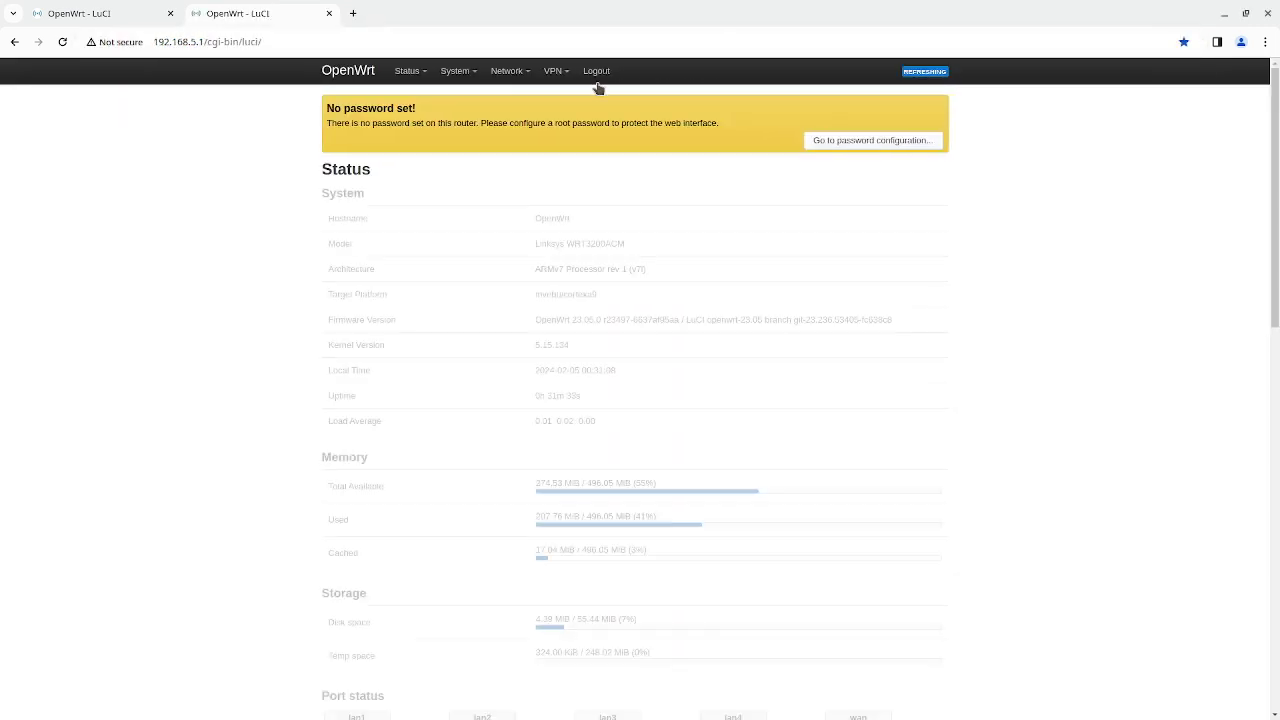
pyautogui.moveTo(556, 84)
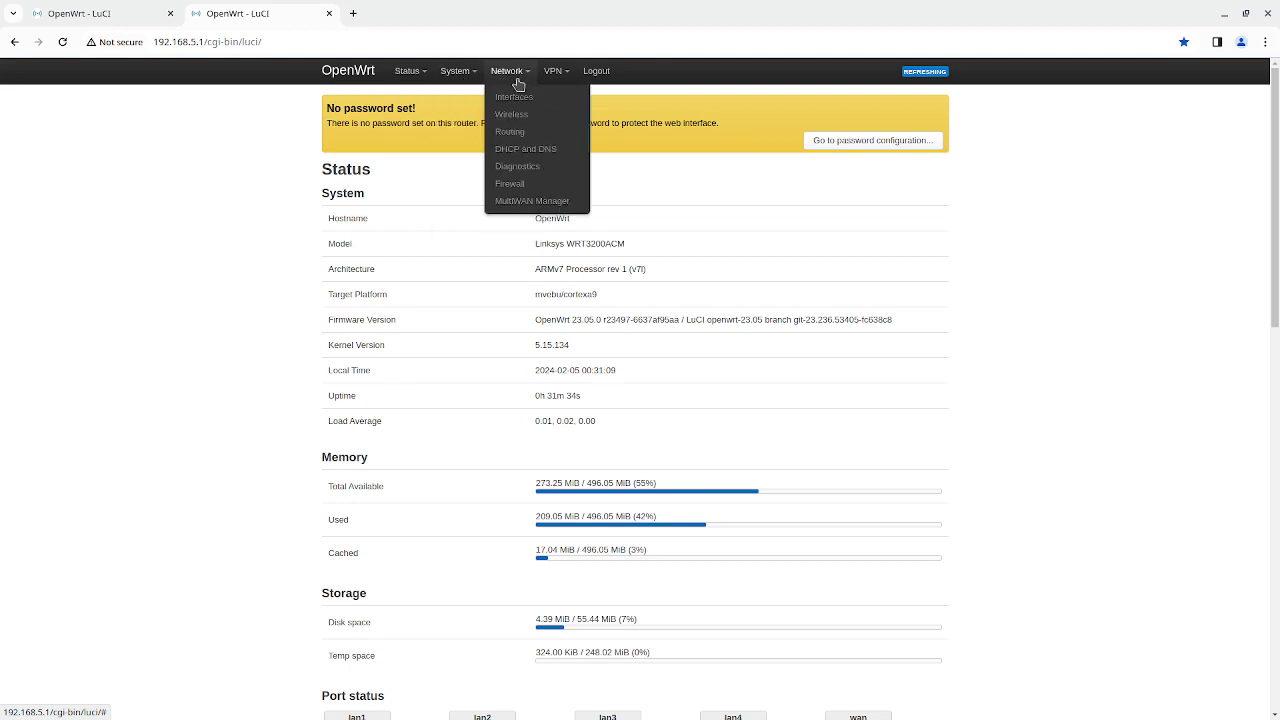
pyautogui.moveTo(507, 71)
pyautogui.click(514, 97)
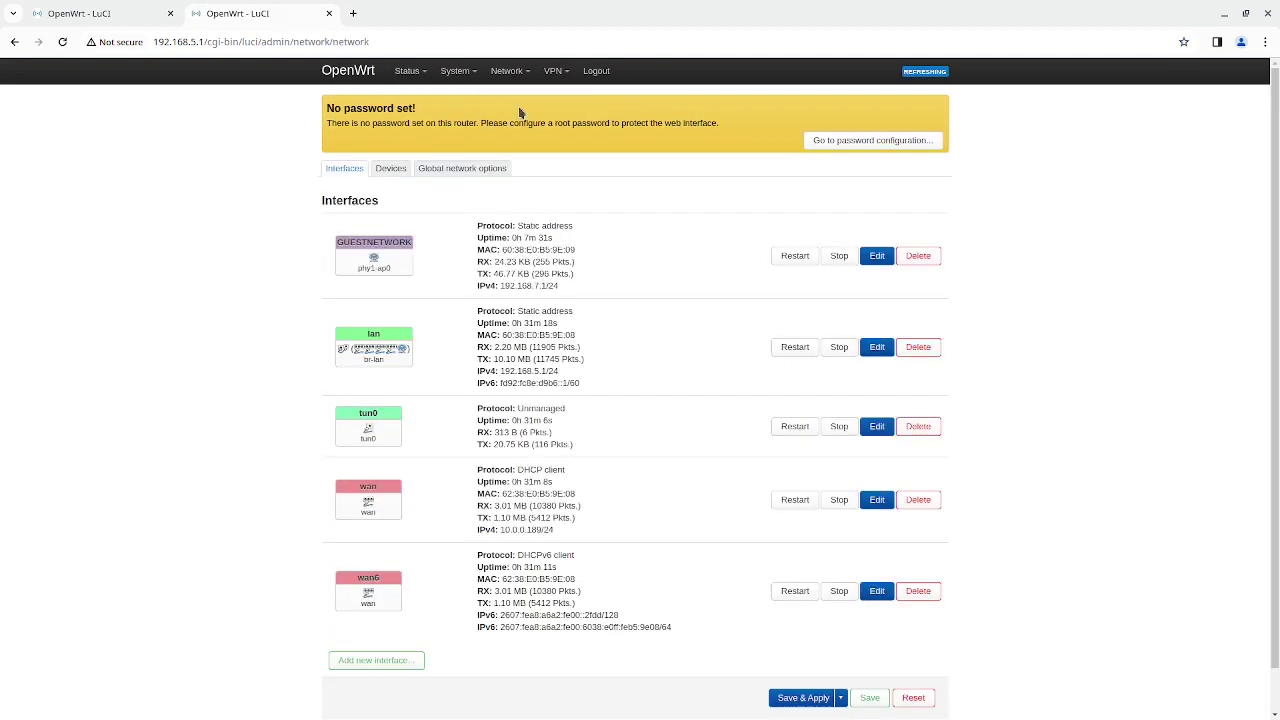
# Review GUESTNETWORK's advanced, firewall zone and DHCP server settings, then dismiss without saving.
pyautogui.click(877, 257)
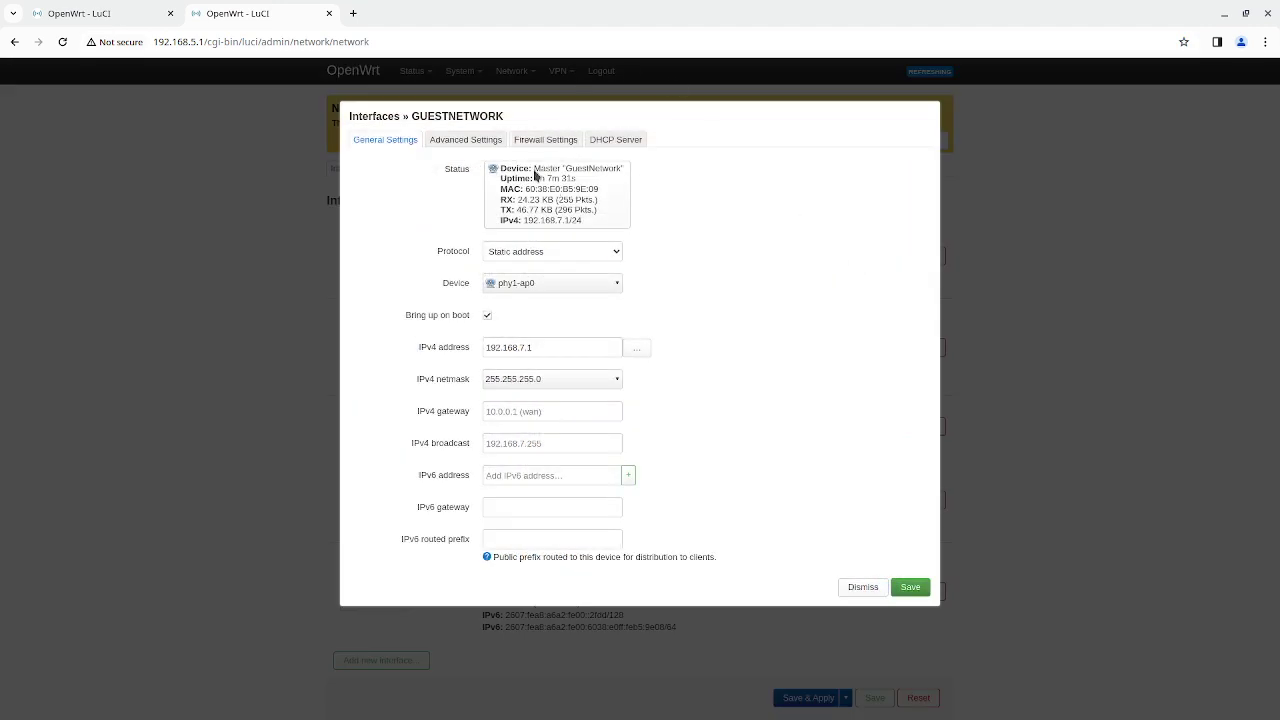
pyautogui.click(466, 142)
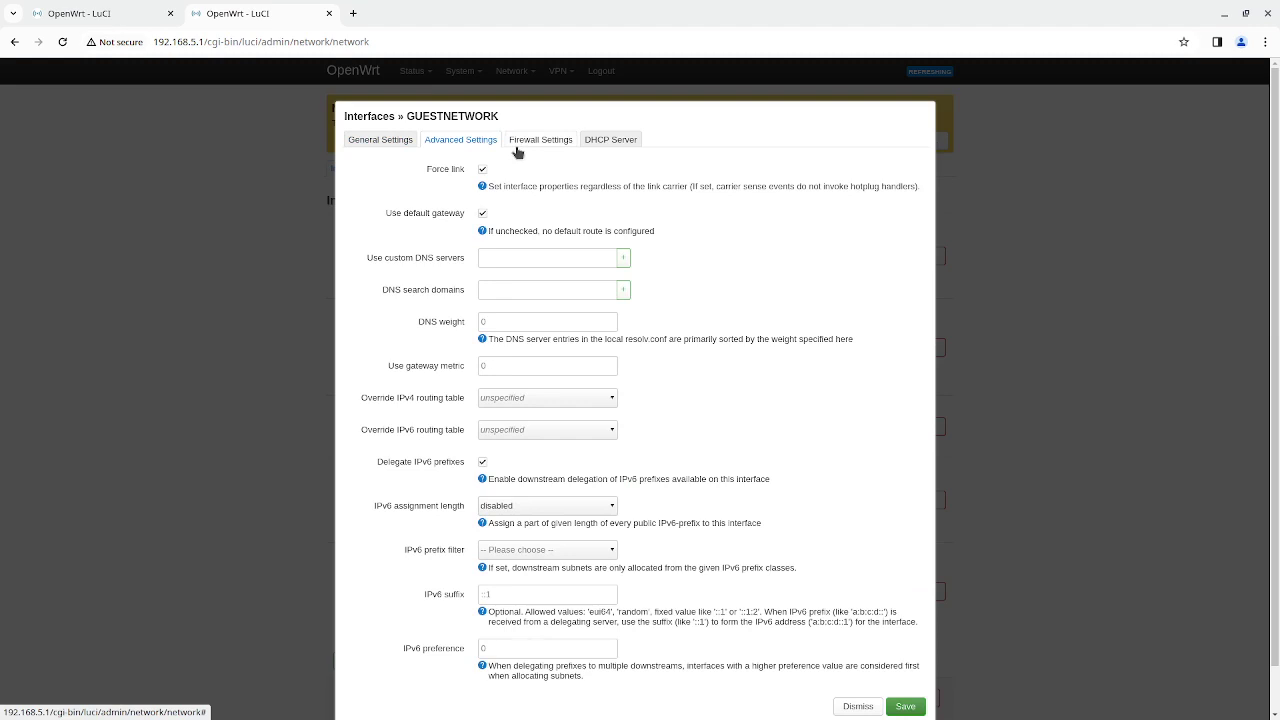
pyautogui.click(517, 146)
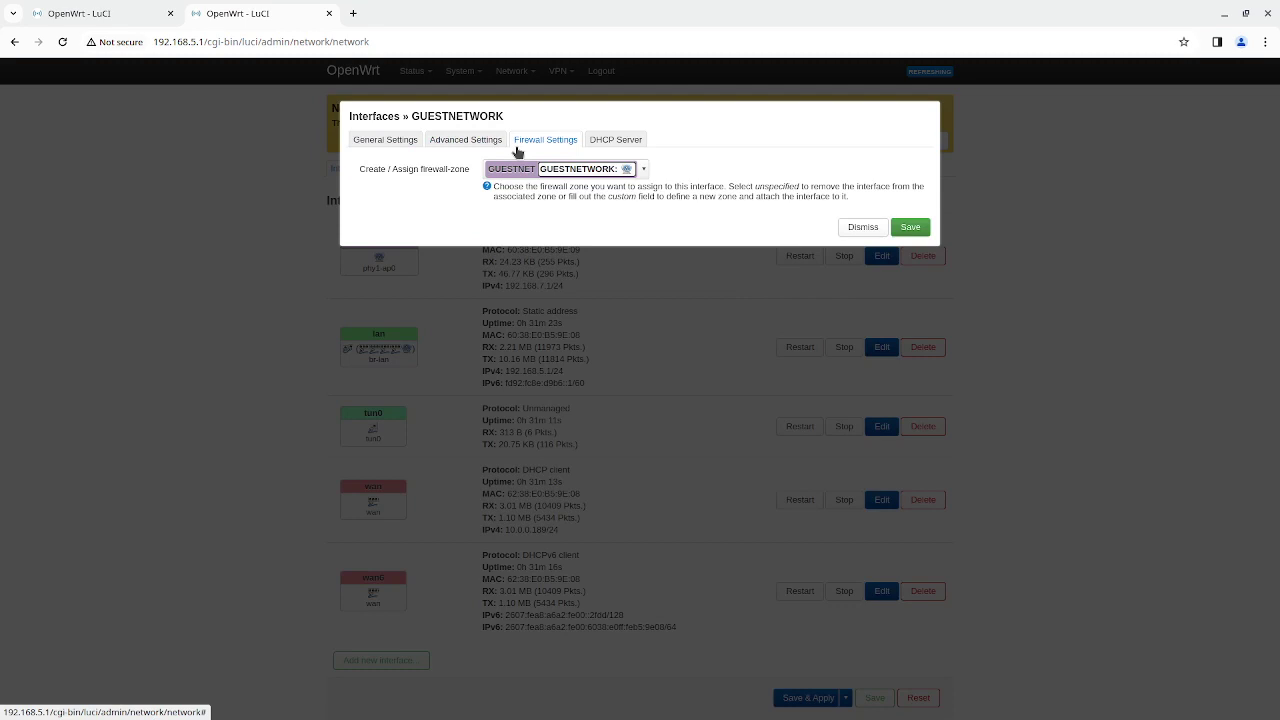
pyautogui.click(595, 147)
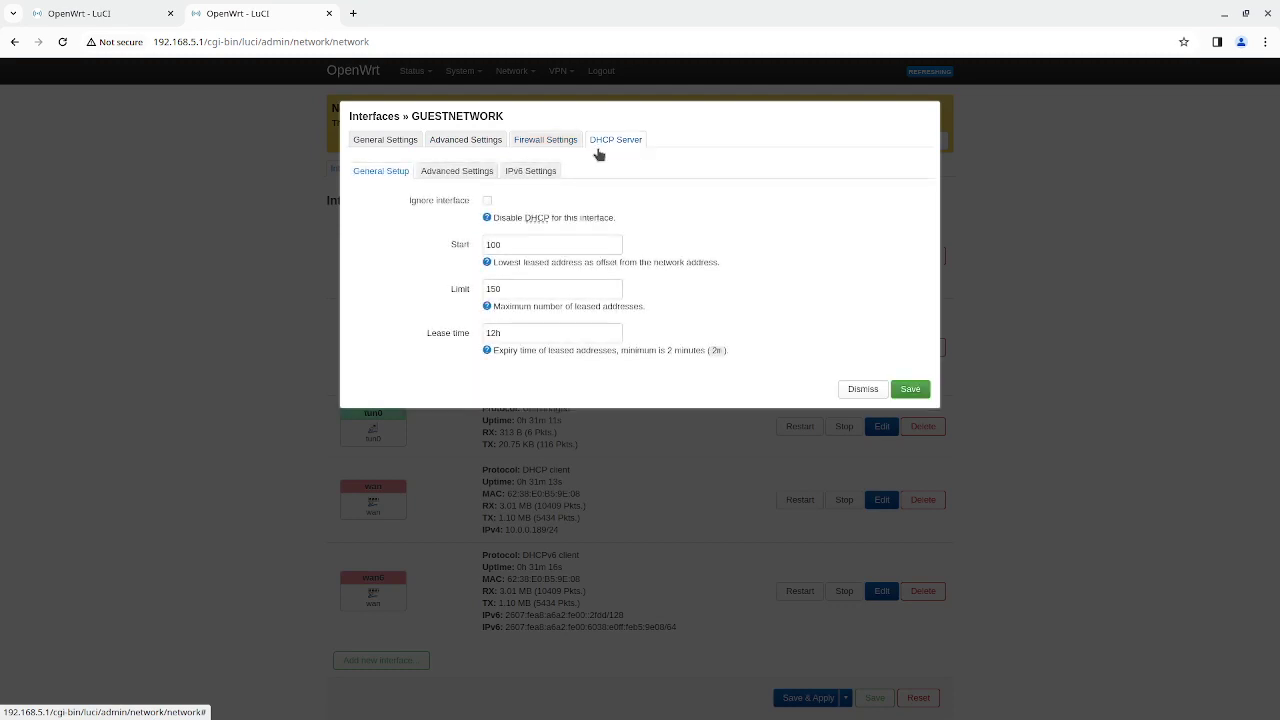
pyautogui.click(863, 389)
pyautogui.moveTo(411, 76)
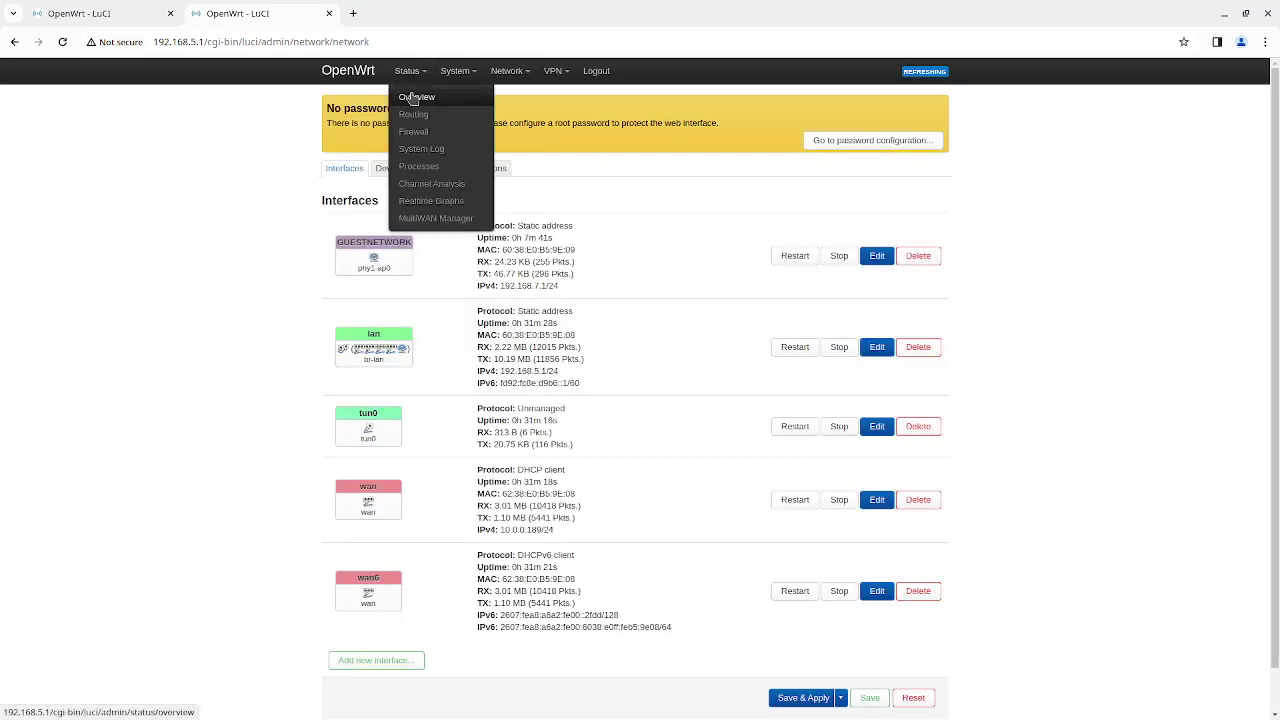
pyautogui.click(412, 219)
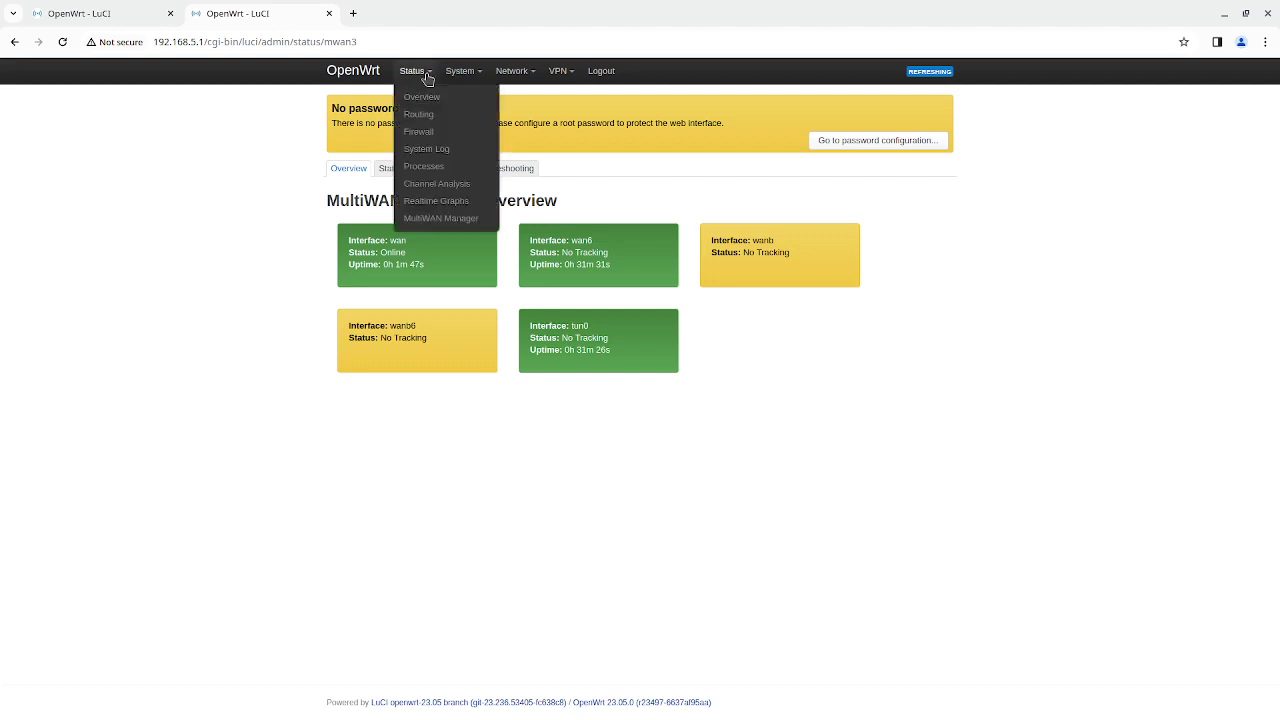
pyautogui.moveTo(510, 78)
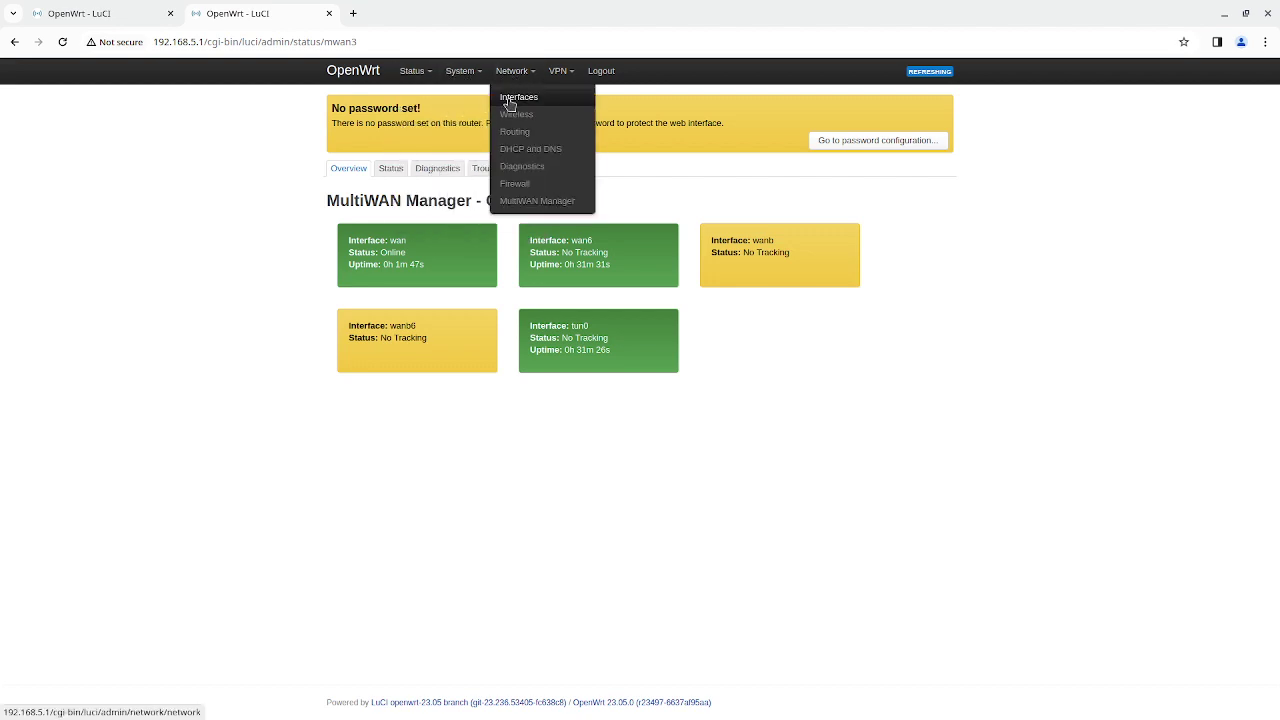
pyautogui.click(508, 202)
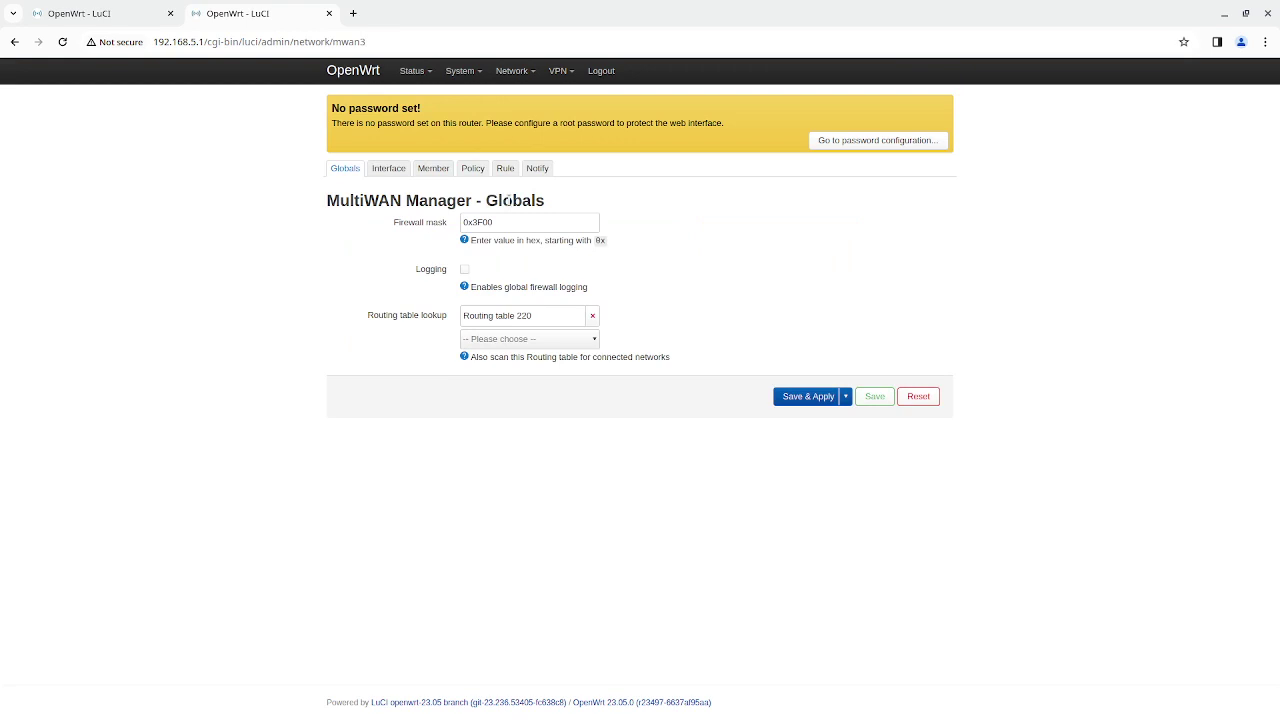
pyautogui.click(504, 170)
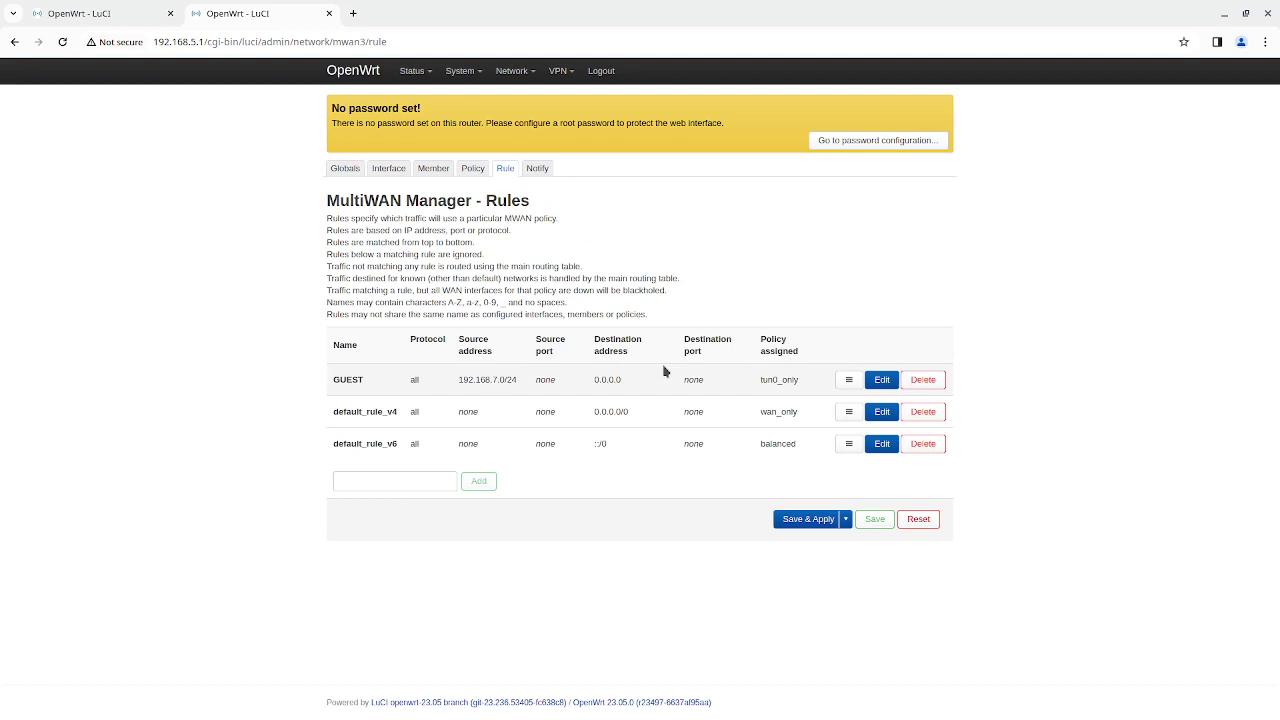
# Change the GUEST rule's destination address to 0.0.0.0/0, save it, and Save & Apply MultiWAN.
pyautogui.click(882, 381)
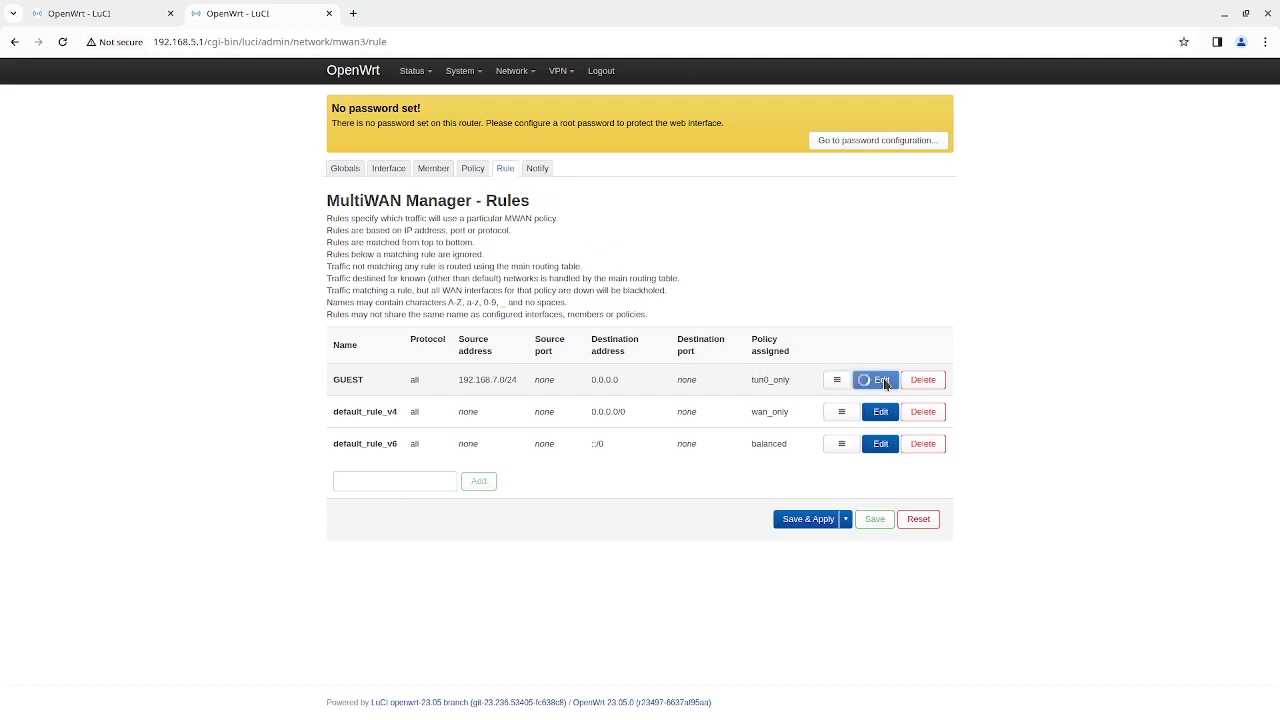
pyautogui.click(575, 259)
pyautogui.write('/0')
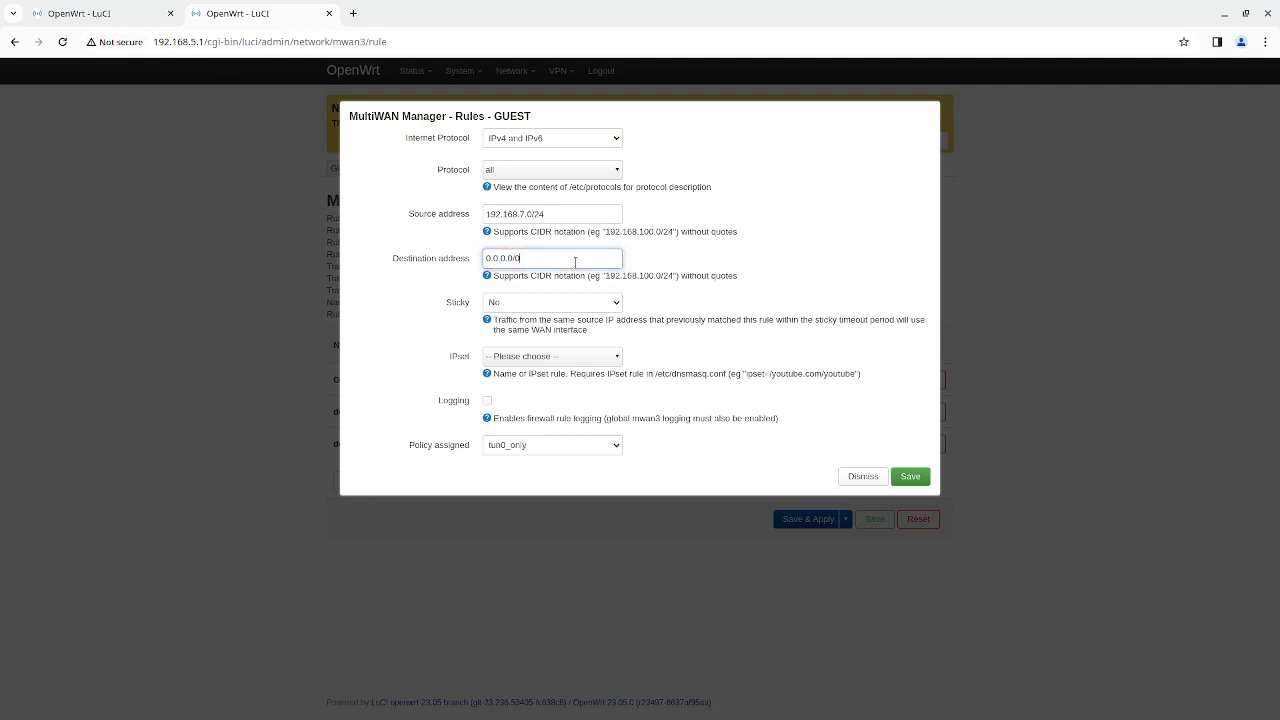
pyautogui.click(927, 476)
pyautogui.click(913, 477)
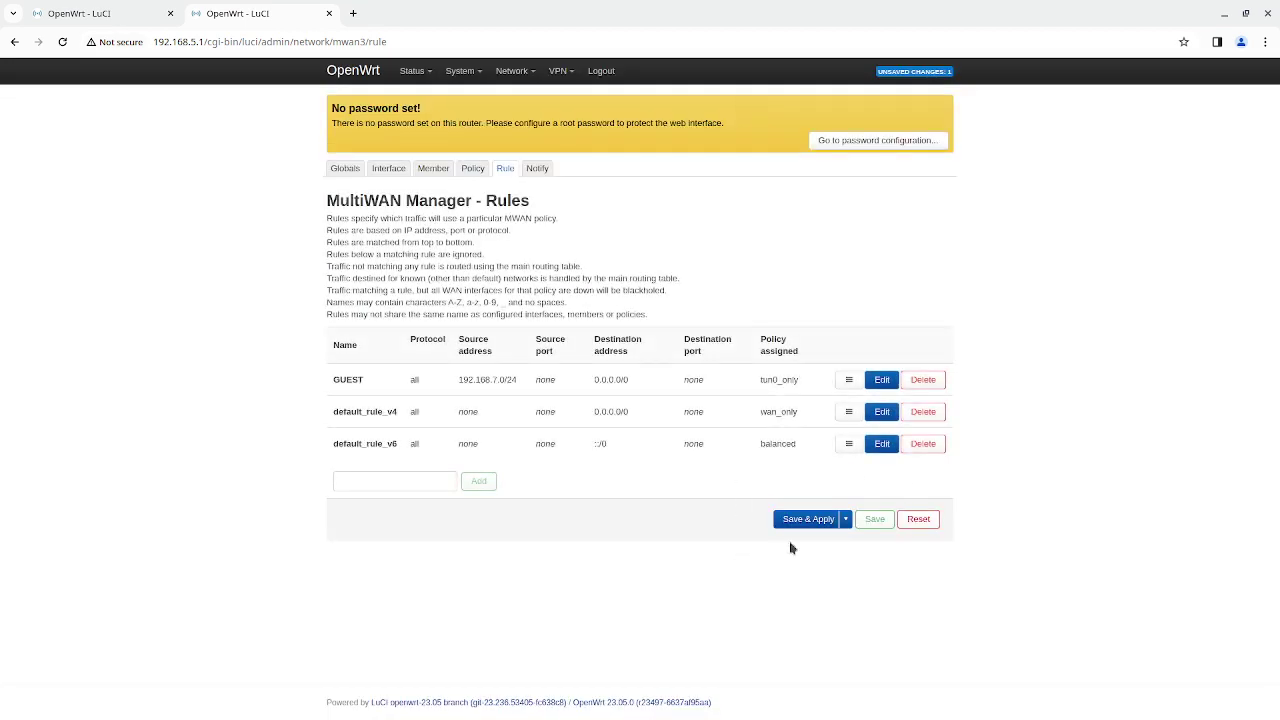
pyautogui.click(806, 526)
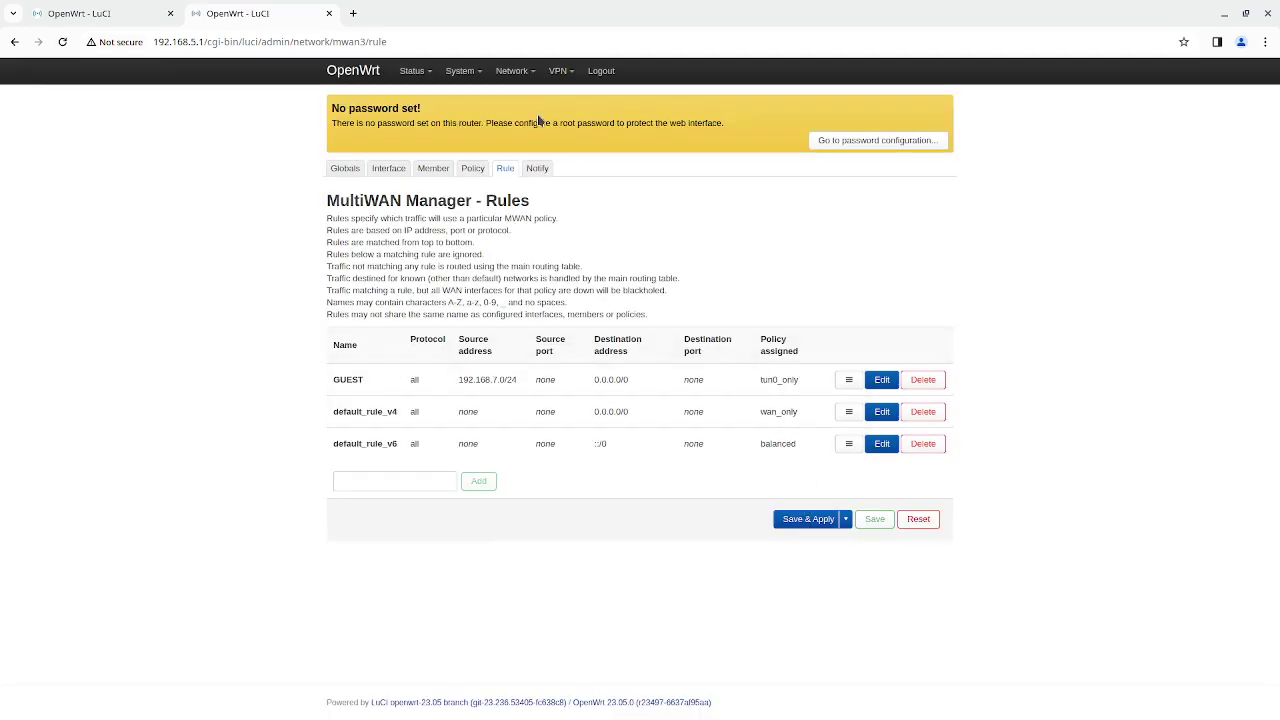
pyautogui.moveTo(522, 65)
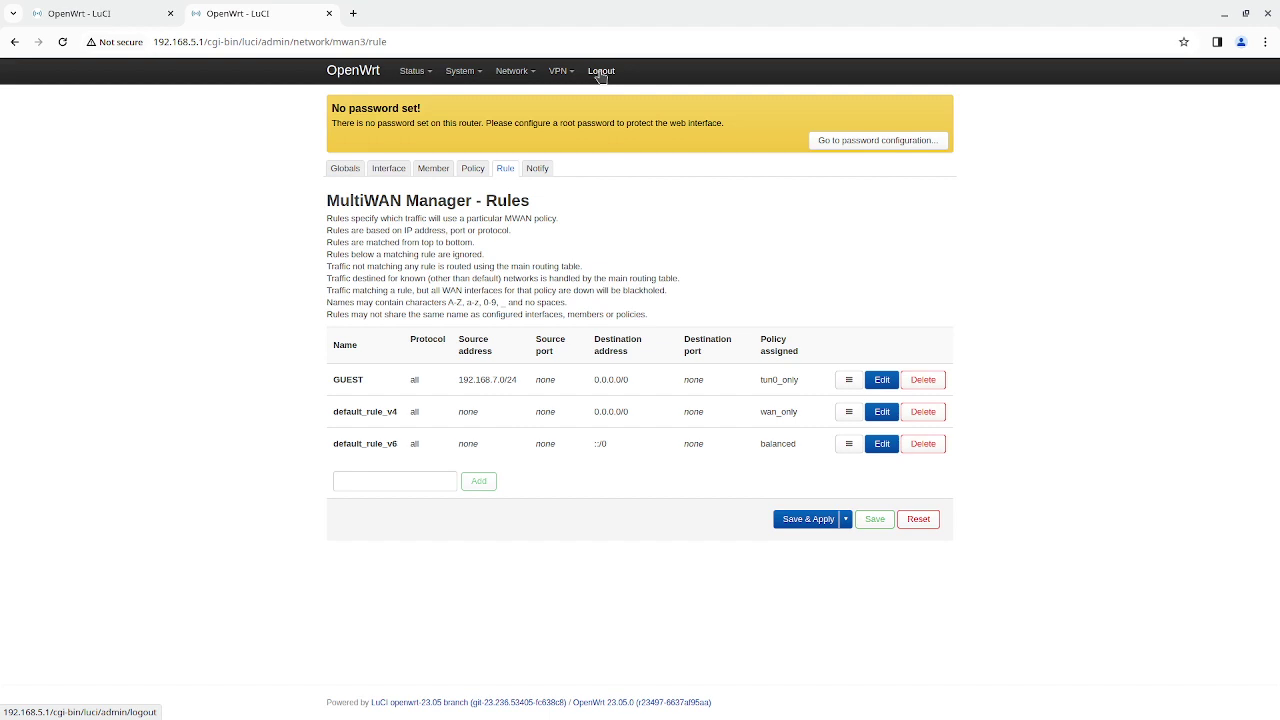
# Log out of LuCI and try loading the guest router address 192.168.7.1.
pyautogui.click(601, 74)
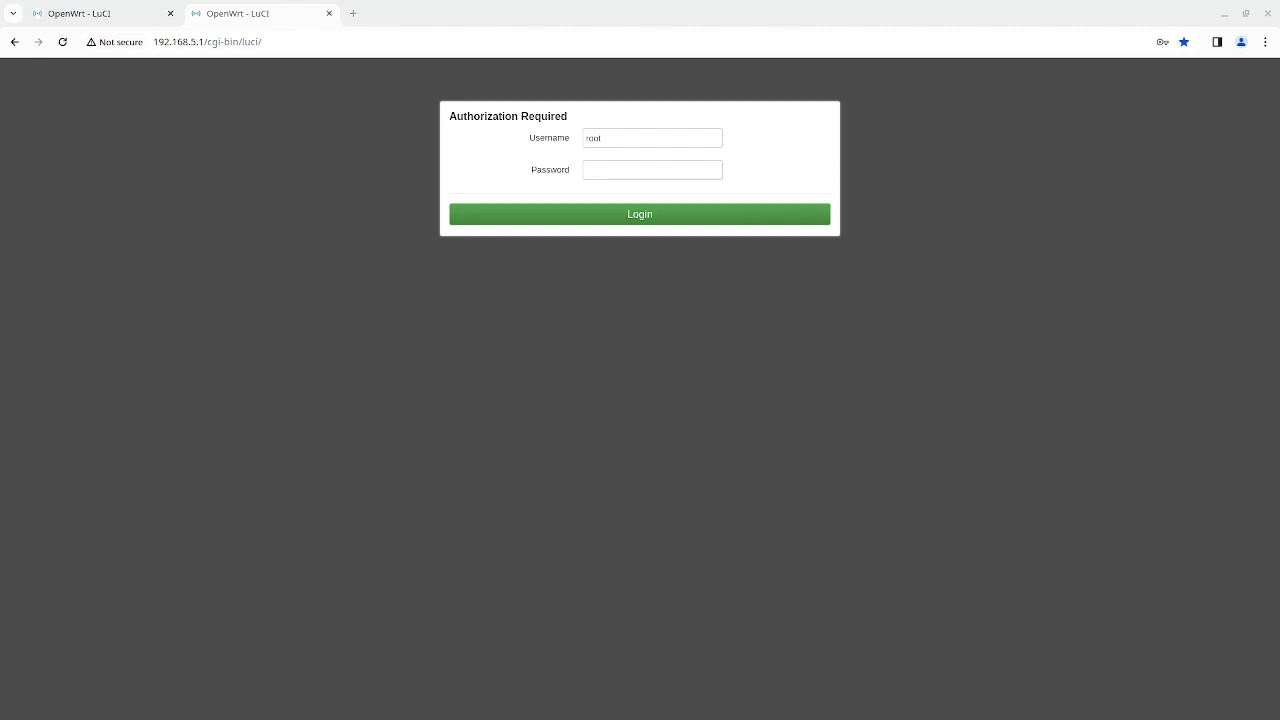
pyautogui.click(432, 42)
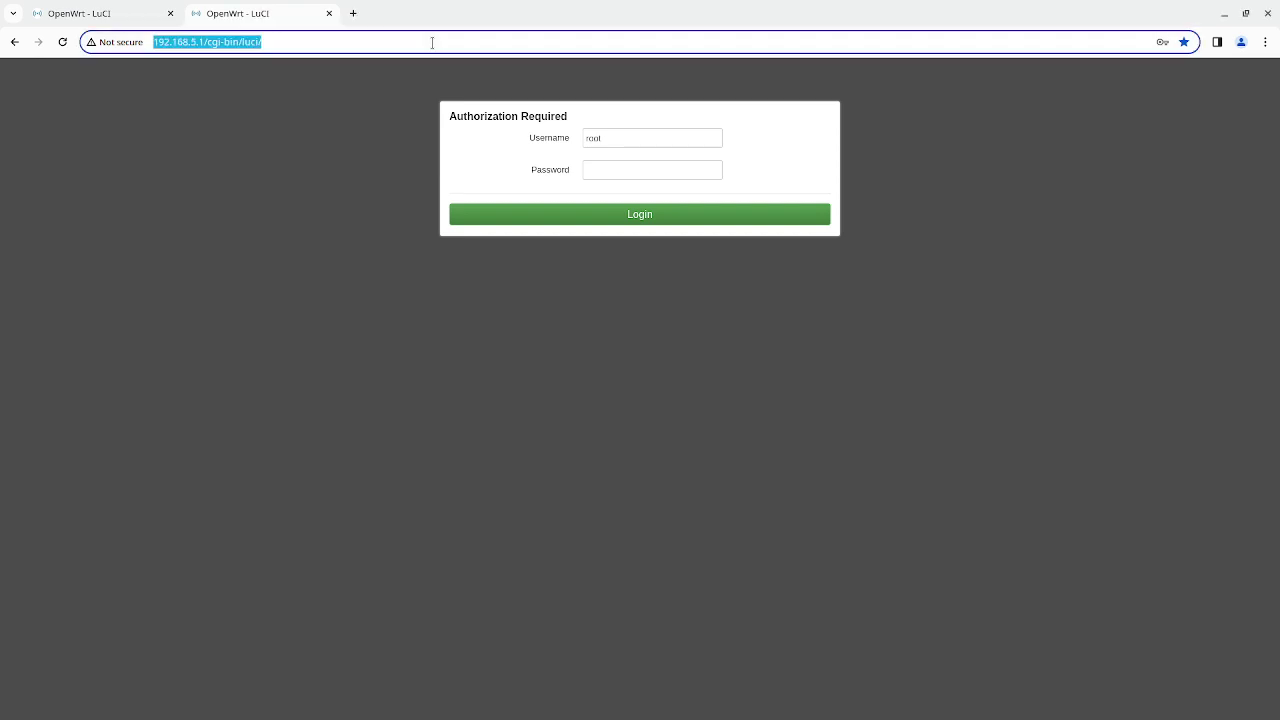
pyautogui.write('1')
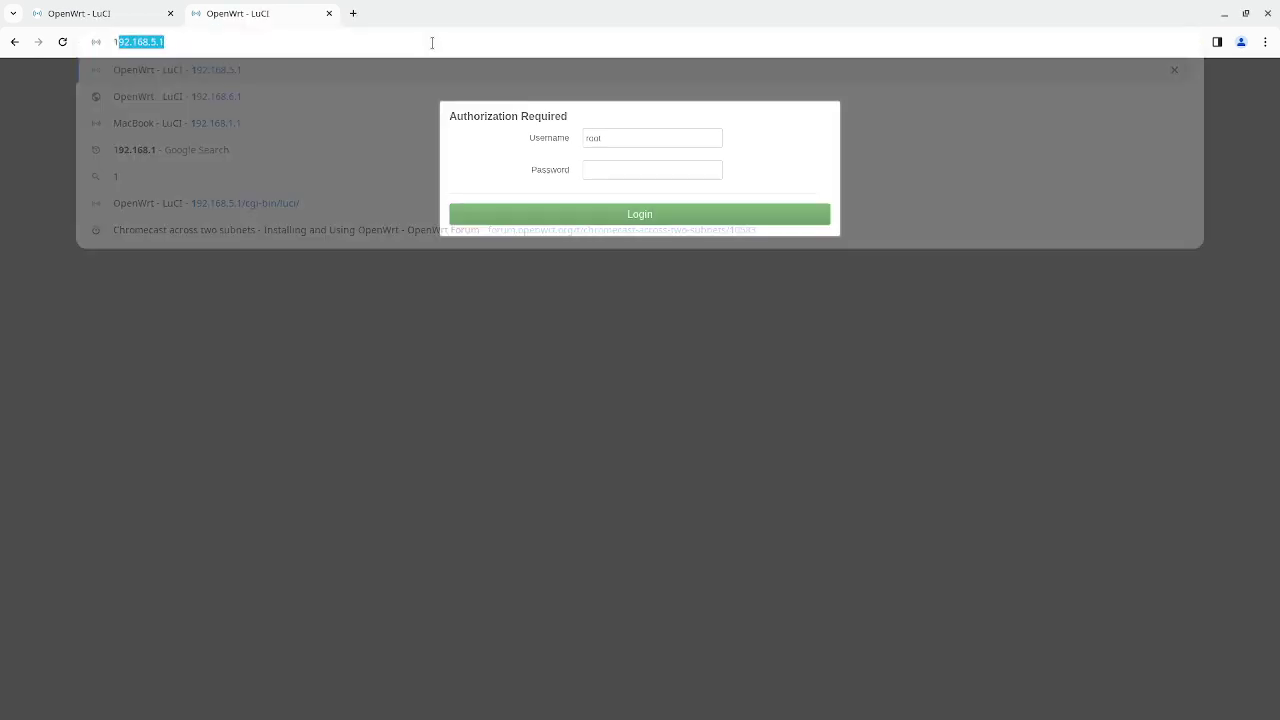
pyautogui.write('92.168.7.1')
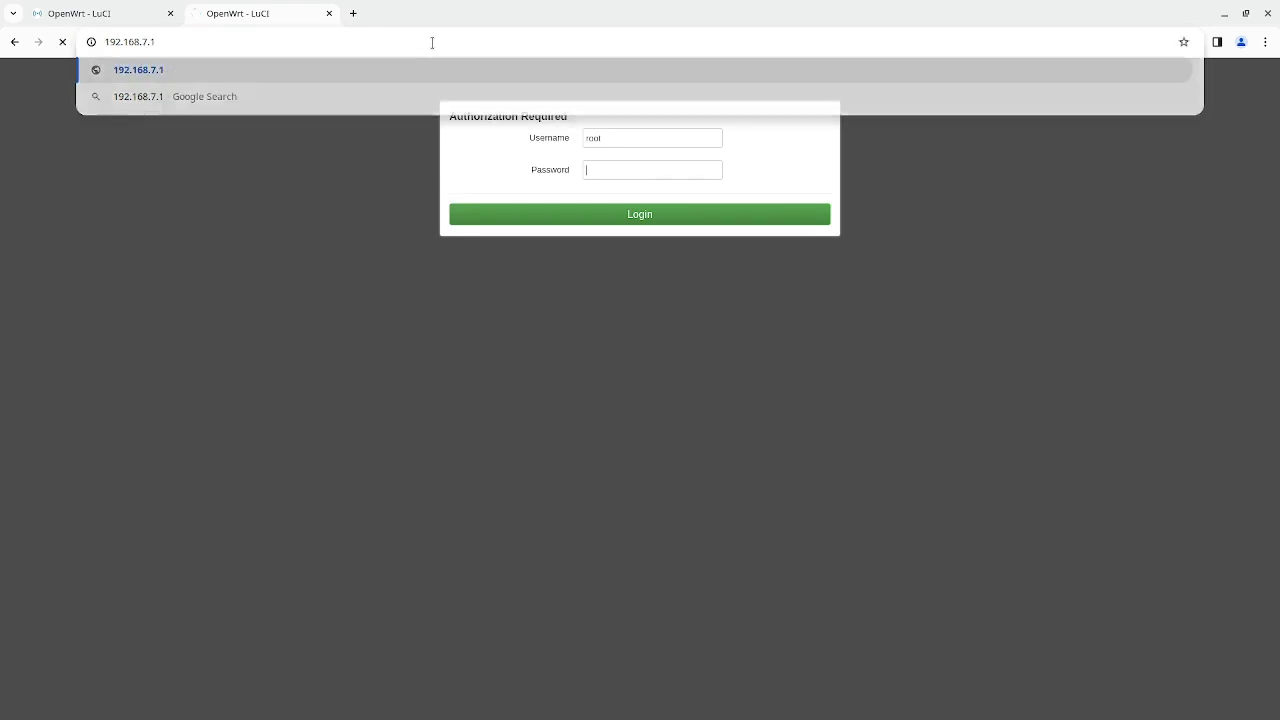
pyautogui.press('Return')
# Load the router login page at 192.168.5.1 instead.
pyautogui.click(432, 42)
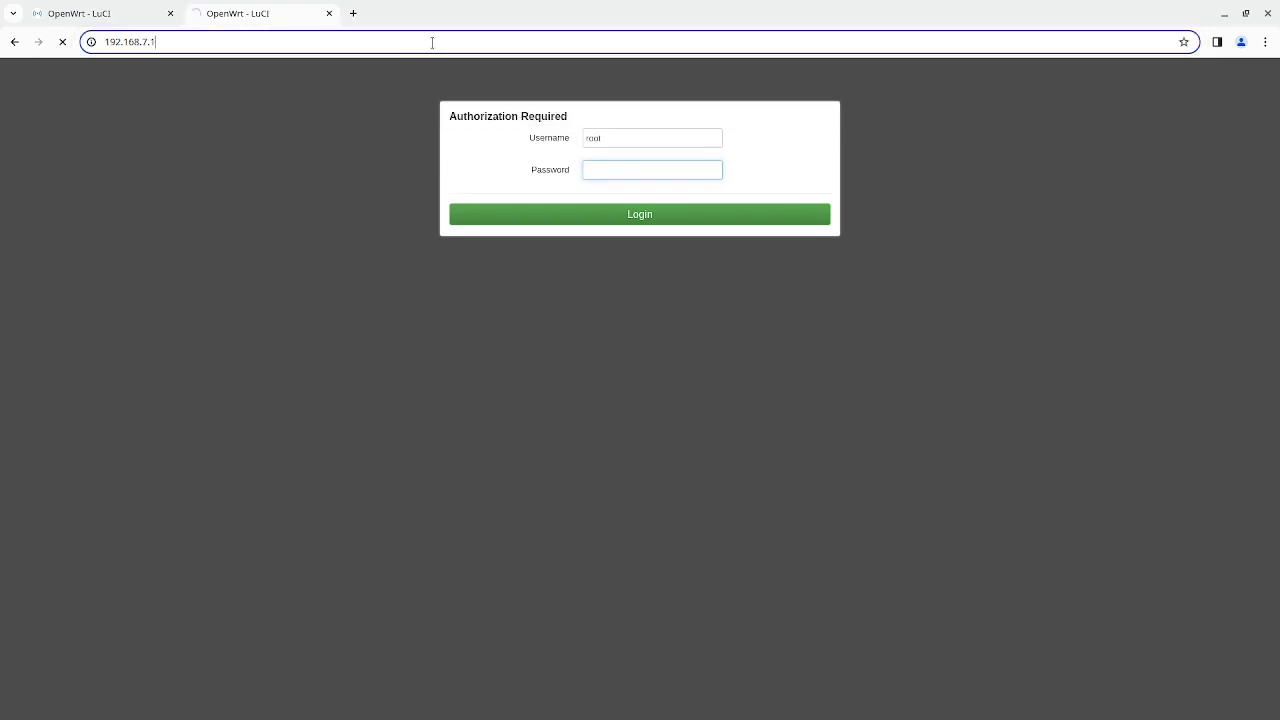
pyautogui.click(432, 42)
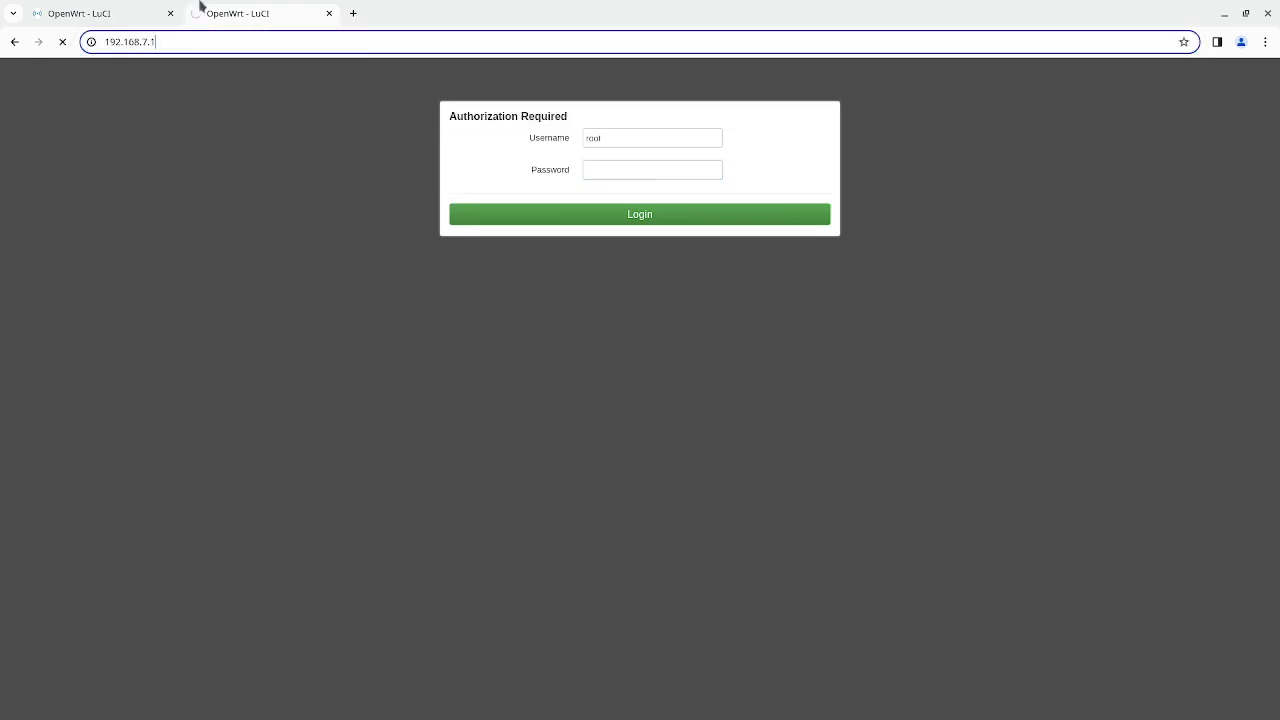
pyautogui.moveTo(158, 41); pyautogui.dragTo(58, 41)
pyautogui.write('192.168.5')
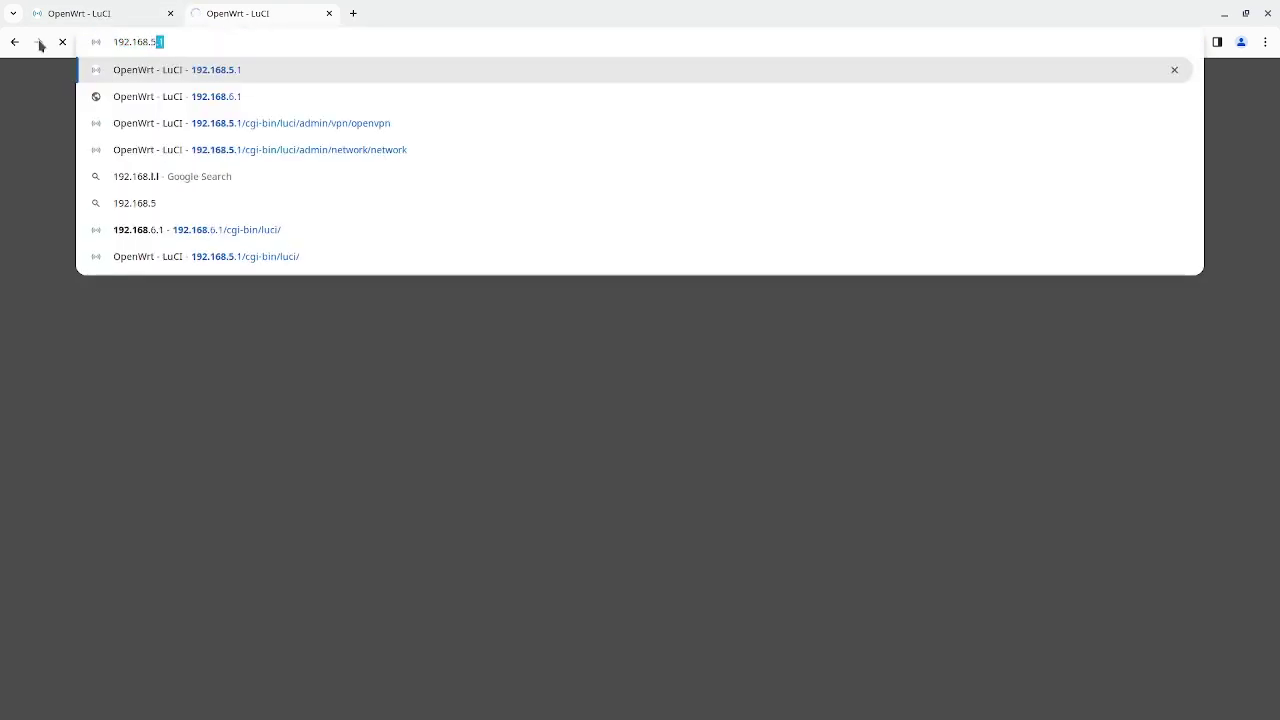
pyautogui.press('Return')
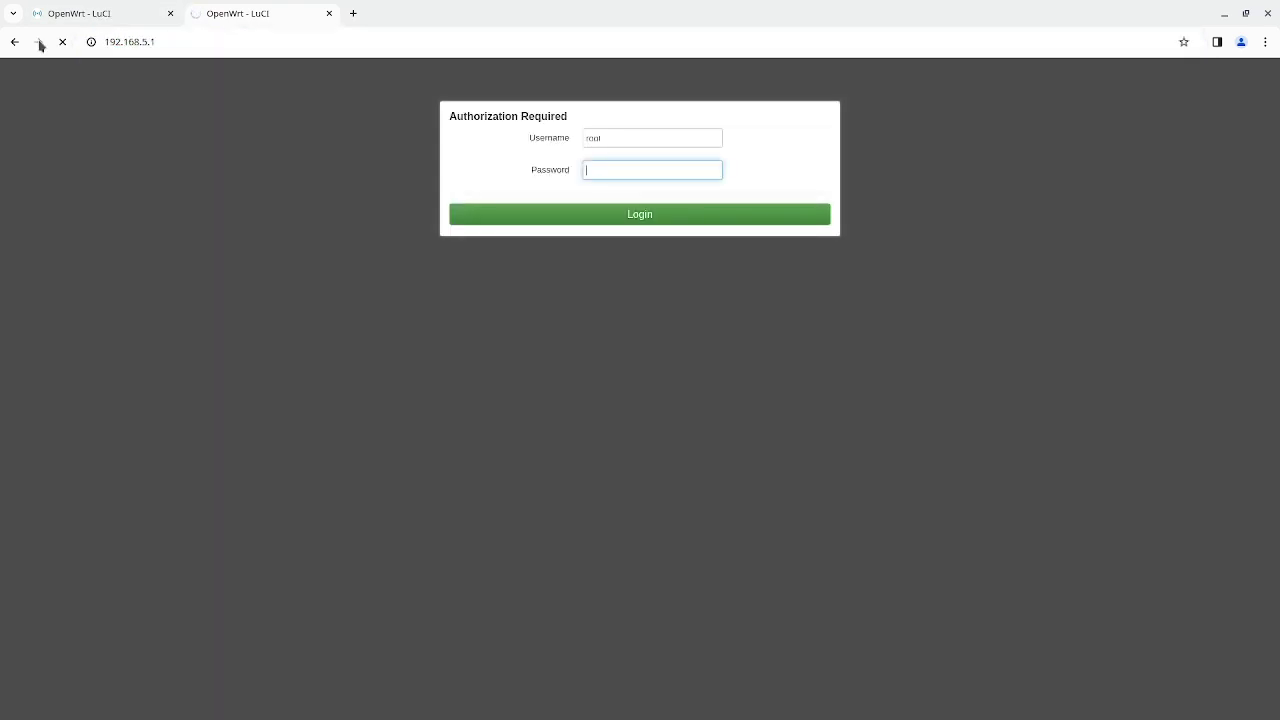
pyautogui.click(160, 42)
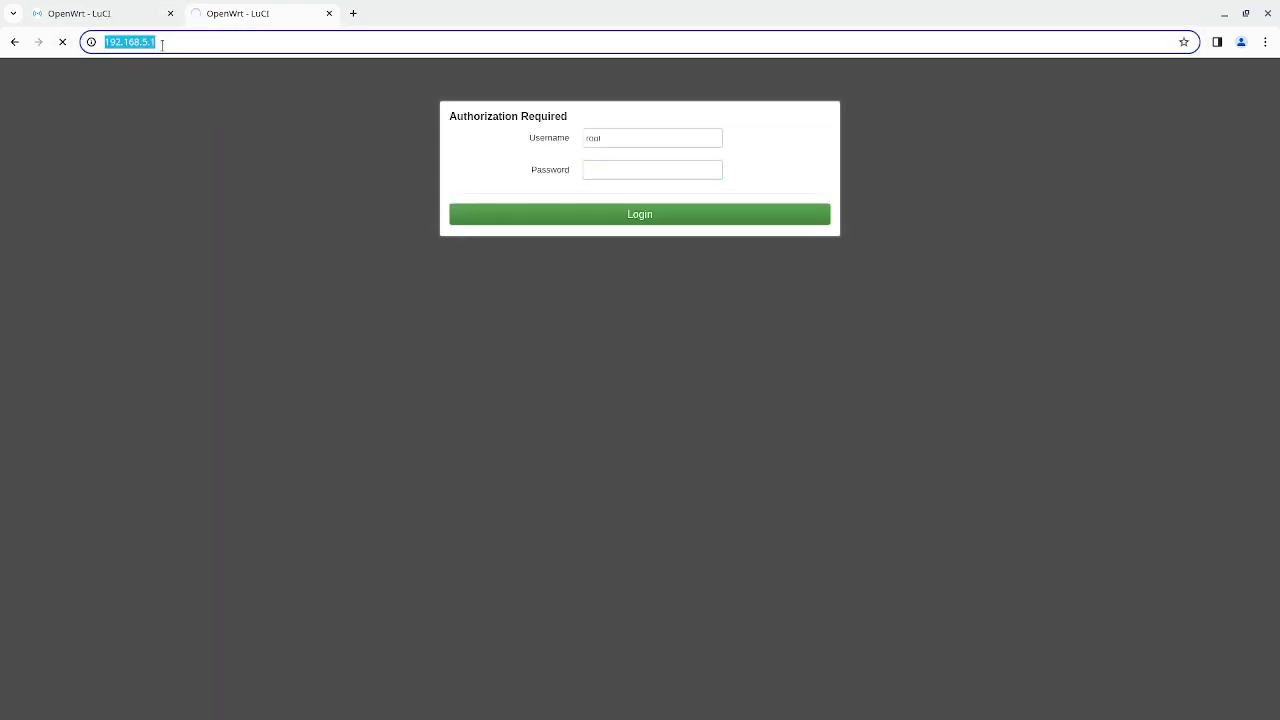
pyautogui.write('192.')
pyautogui.press('BackSpace')
pyautogui.press('BackSpace')
pyautogui.press('BackSpace')
pyautogui.press('BackSpace')
pyautogui.press('BackSpace')
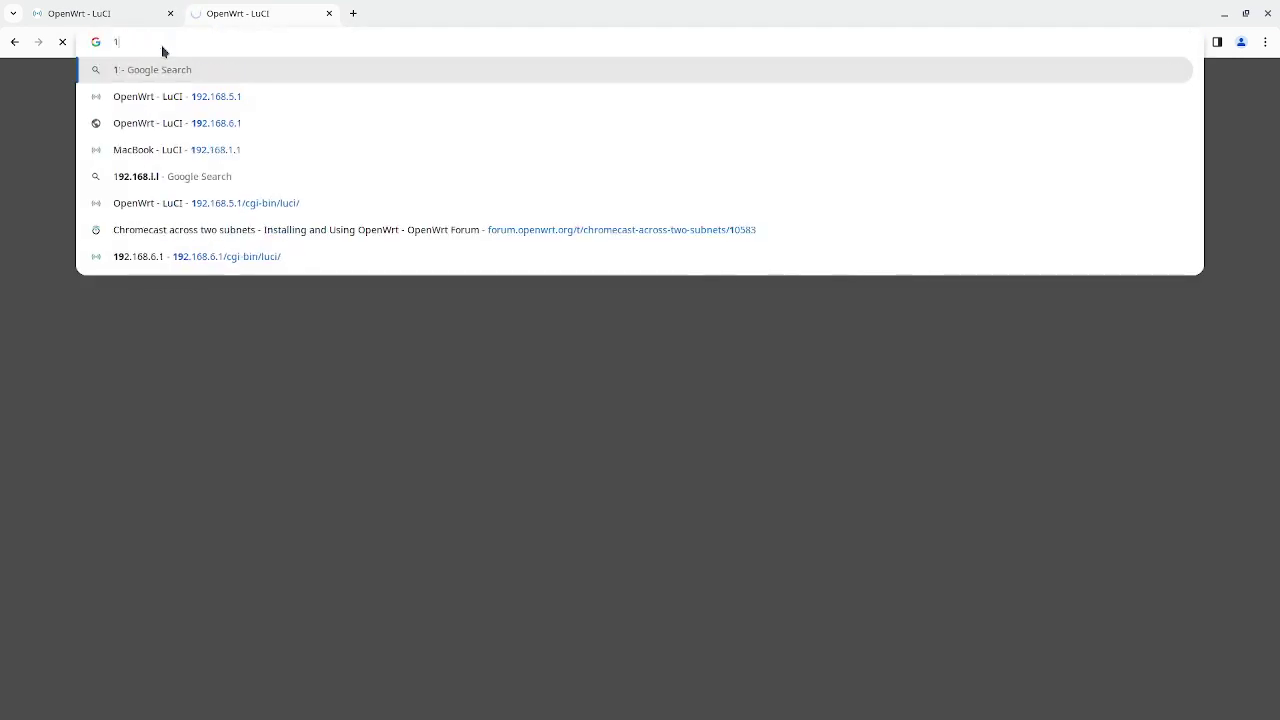
pyautogui.write('www.google.')
pyautogui.press('Return')
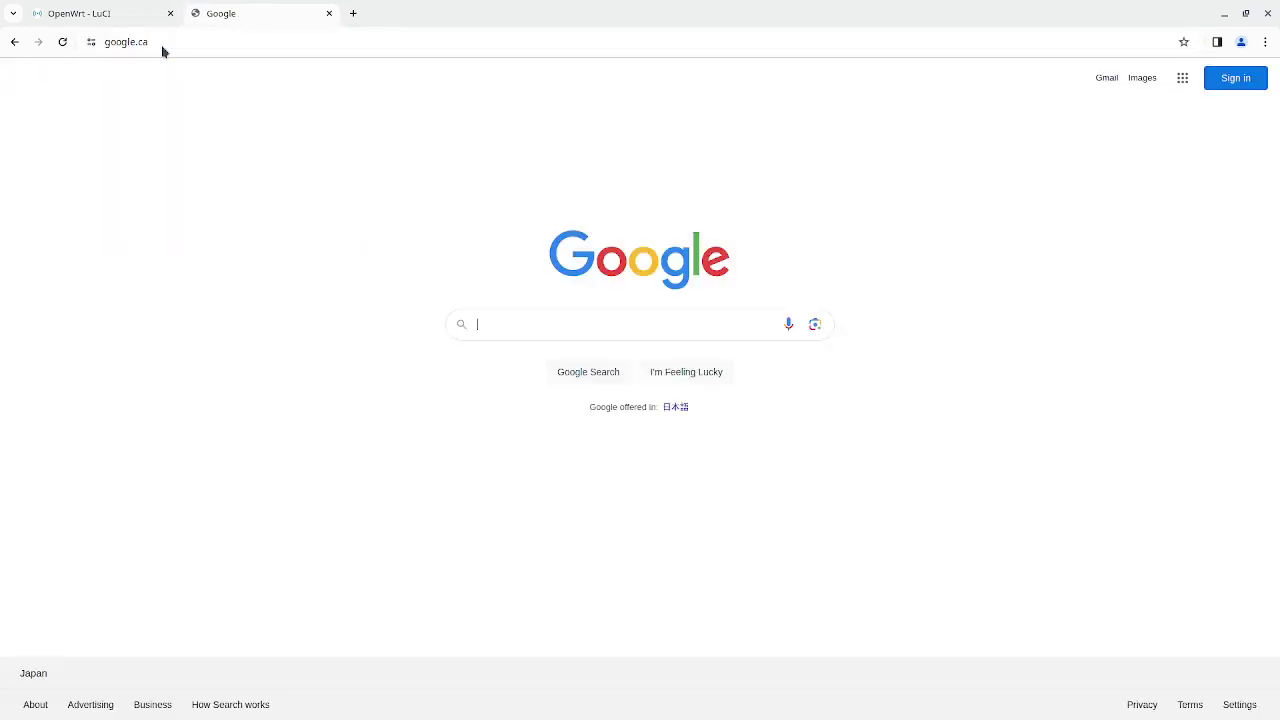
# Search 'whats my ip address' and open whatismyipaddress.com to check the public IP.
pyautogui.write('whats ')
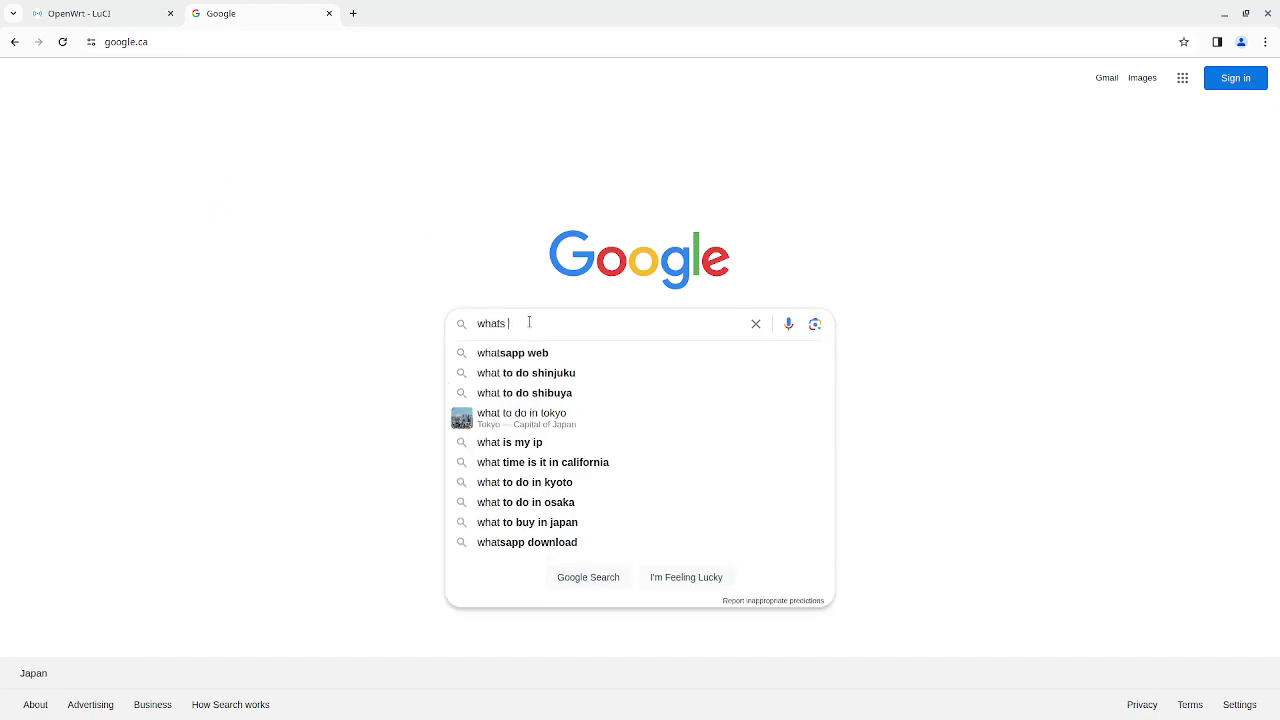
pyautogui.write('my ip address')
pyautogui.press('Return')
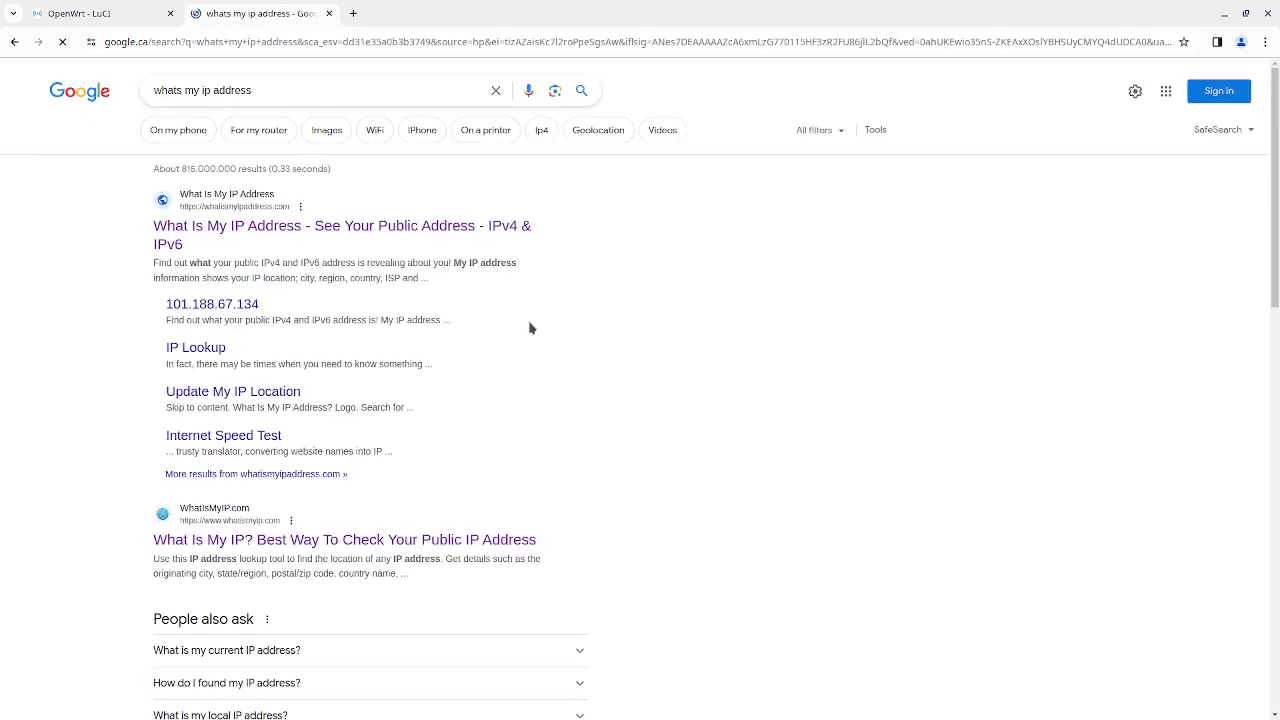
pyautogui.click(458, 230)
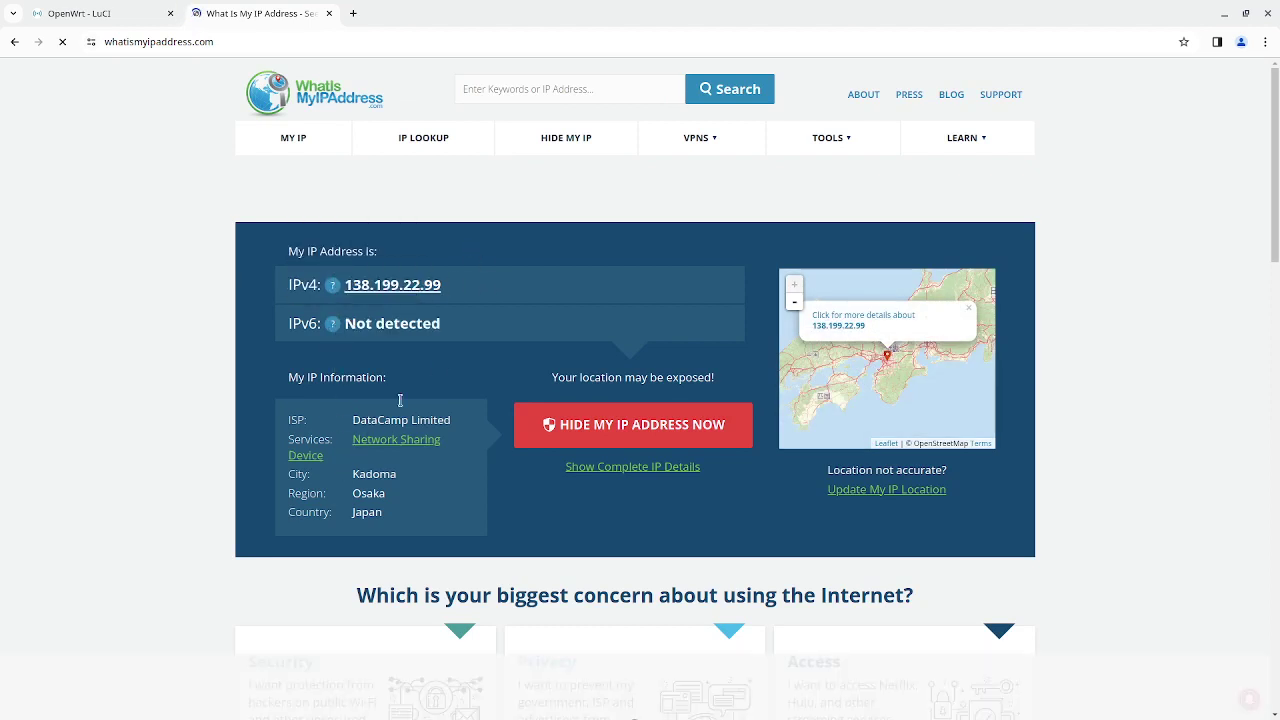
# Search 'dns leak' on Google, open dnsleaktest.com, and run the Extended test.
pyautogui.click(332, 42)
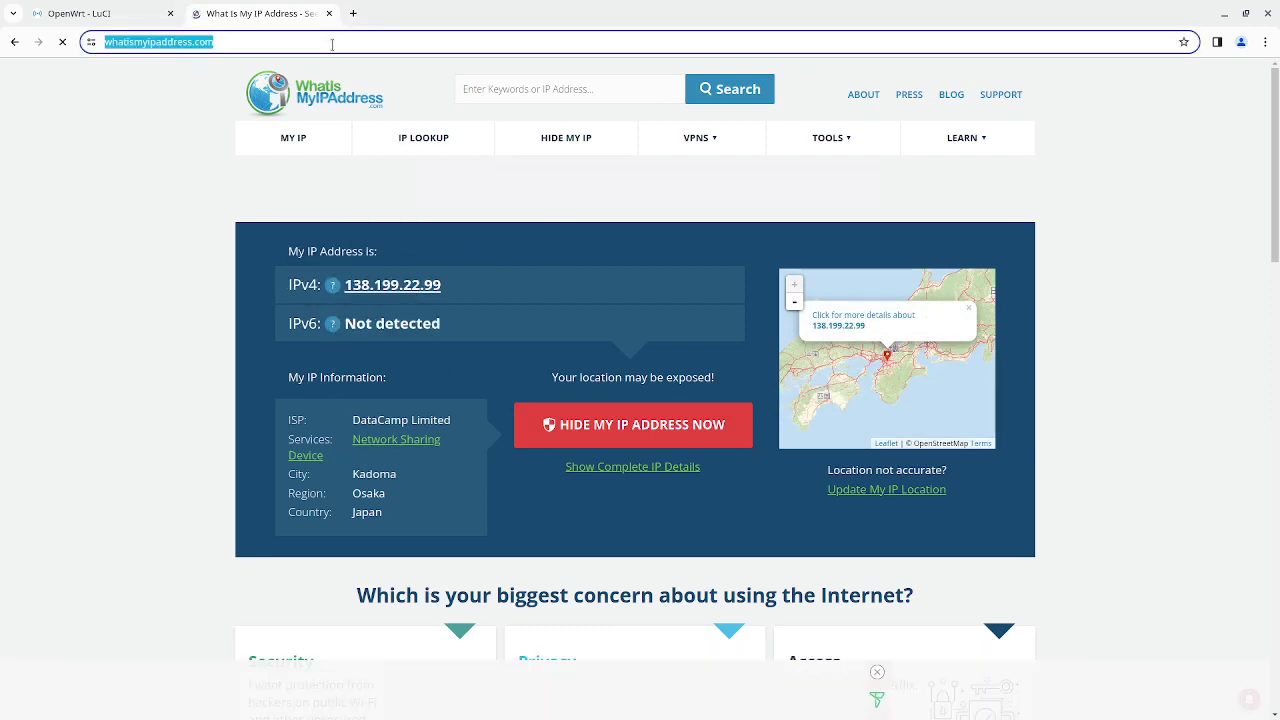
pyautogui.write('www.google.')
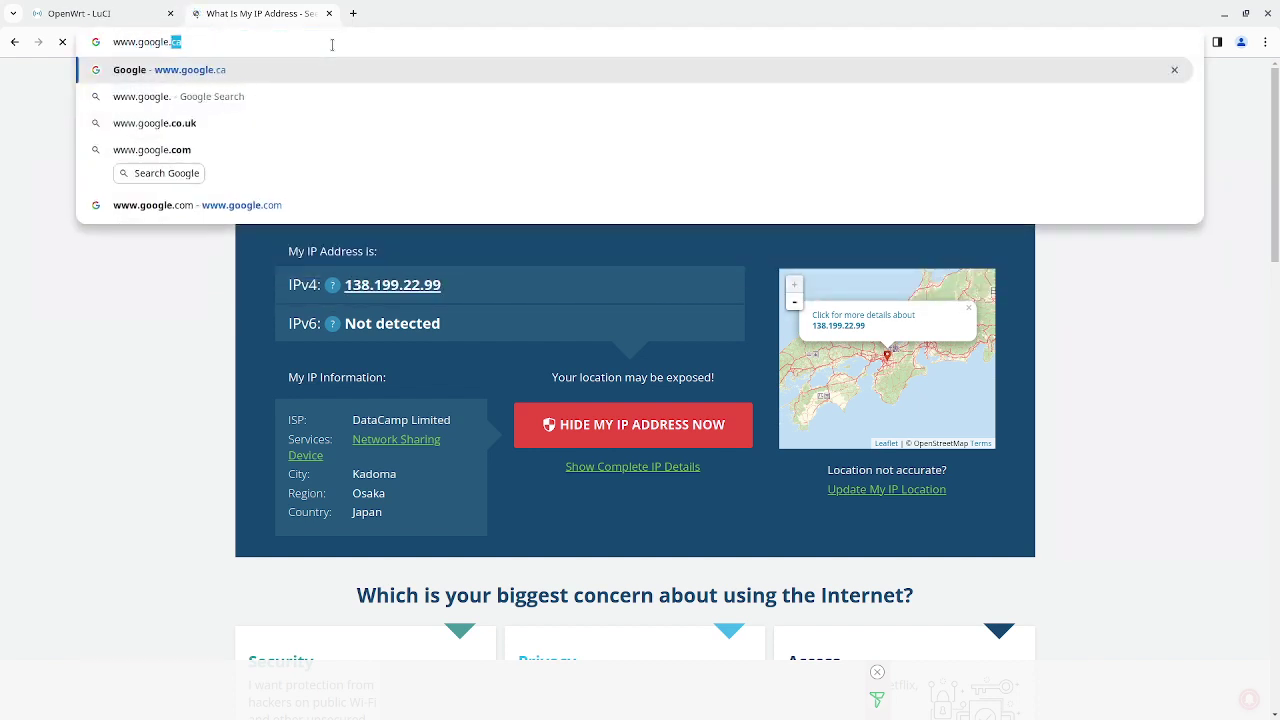
pyautogui.press('Return')
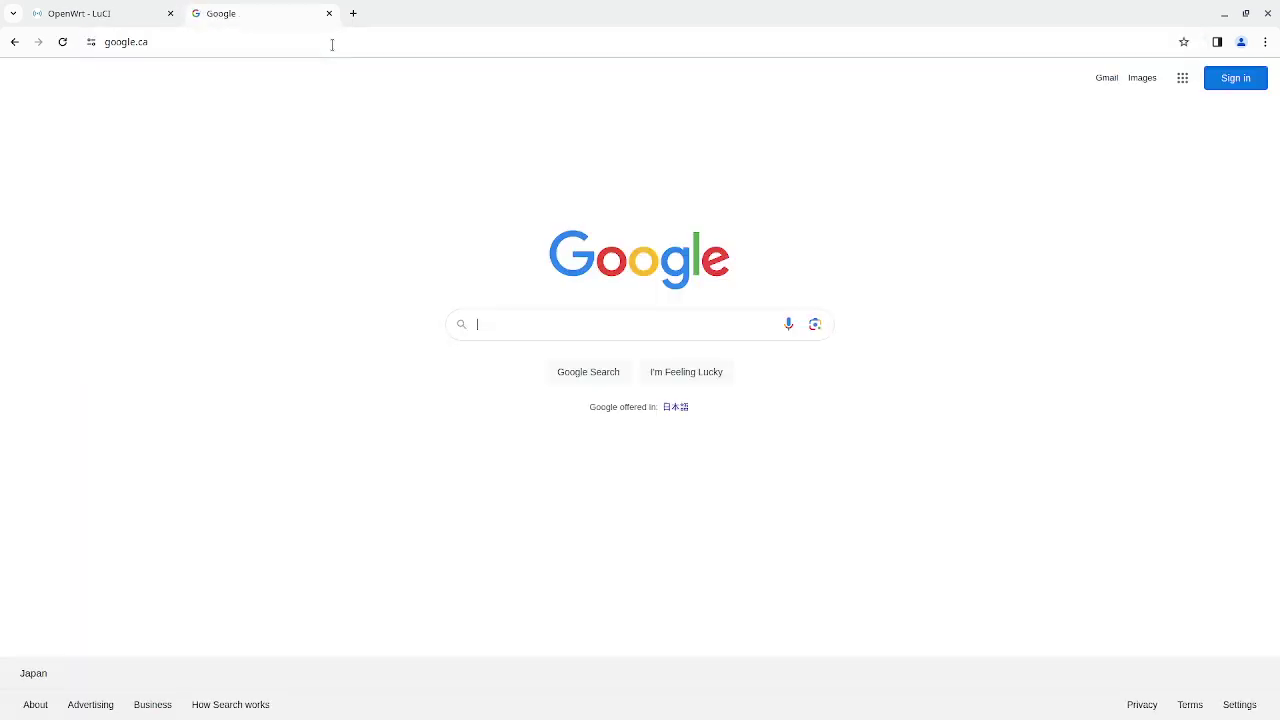
pyautogui.click(532, 320)
pyautogui.write('dns leak')
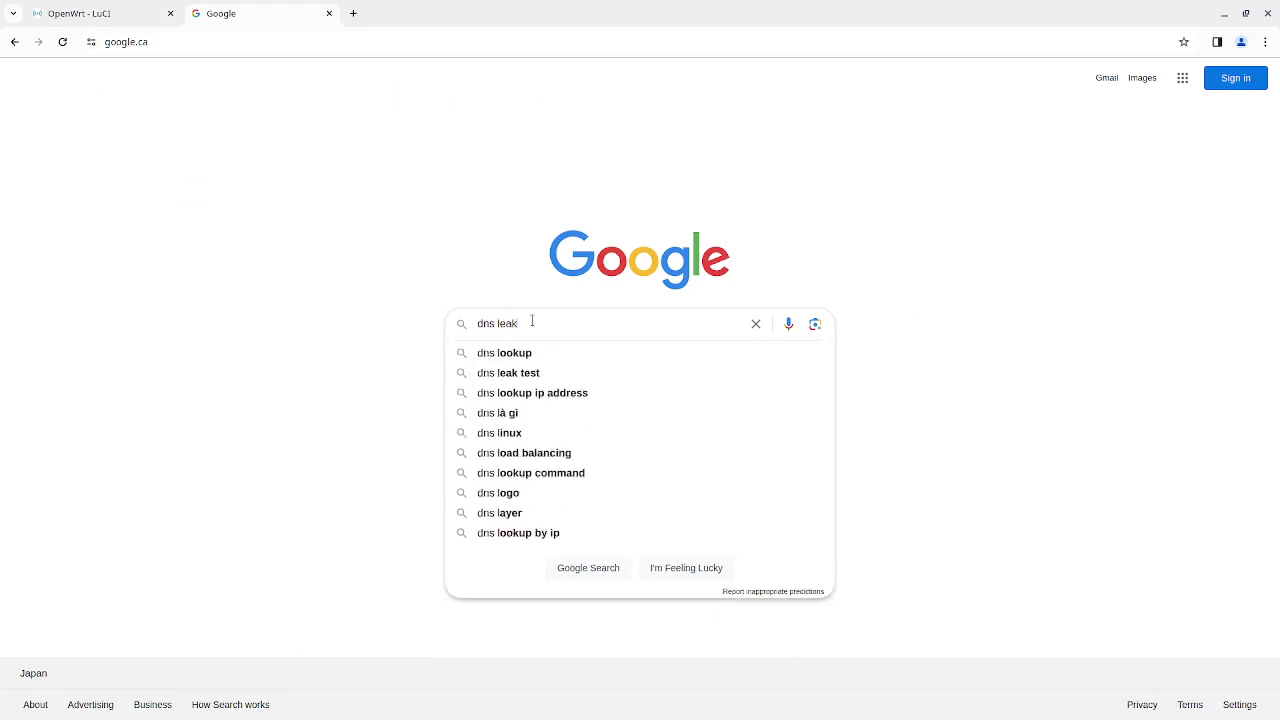
pyautogui.press('Return')
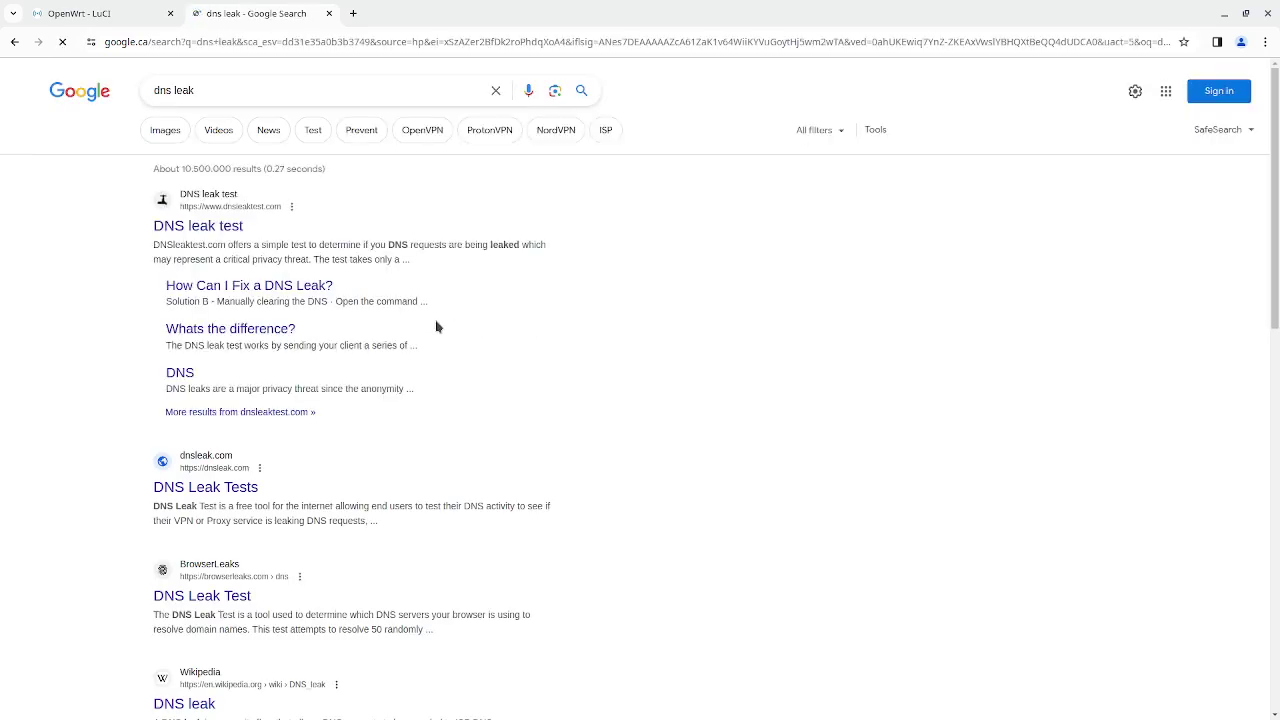
pyautogui.click(210, 228)
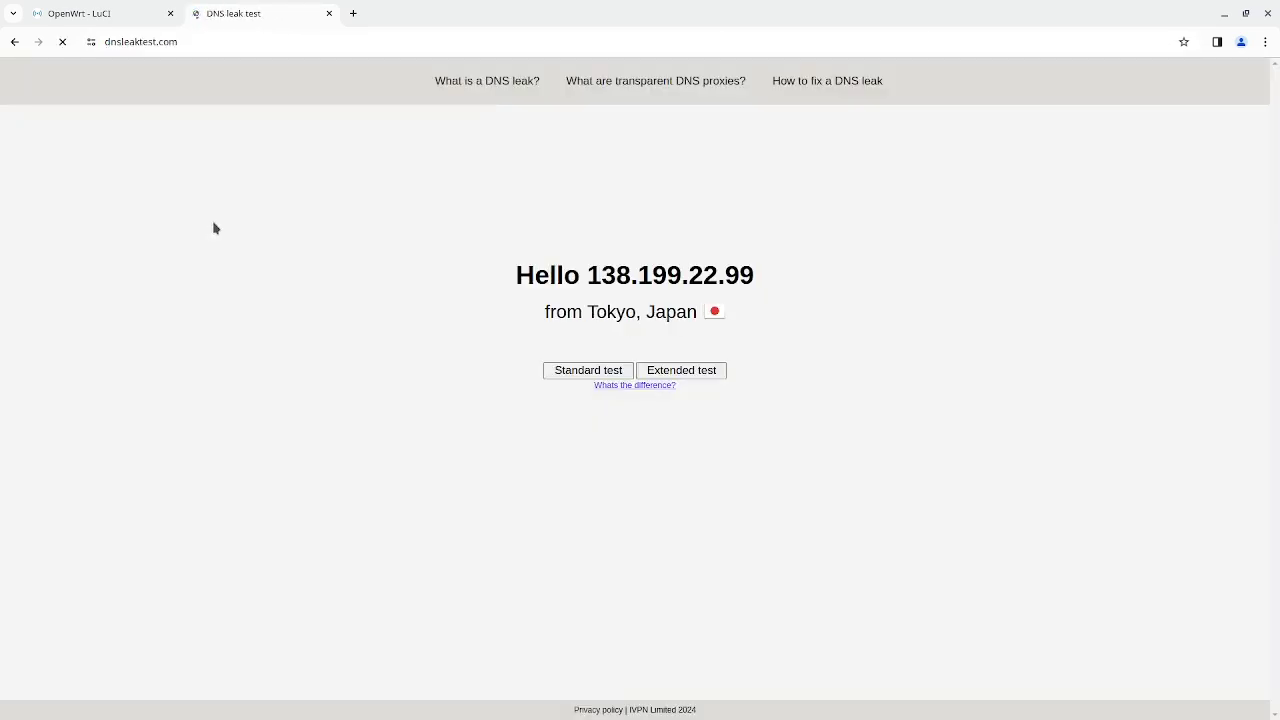
pyautogui.click(678, 372)
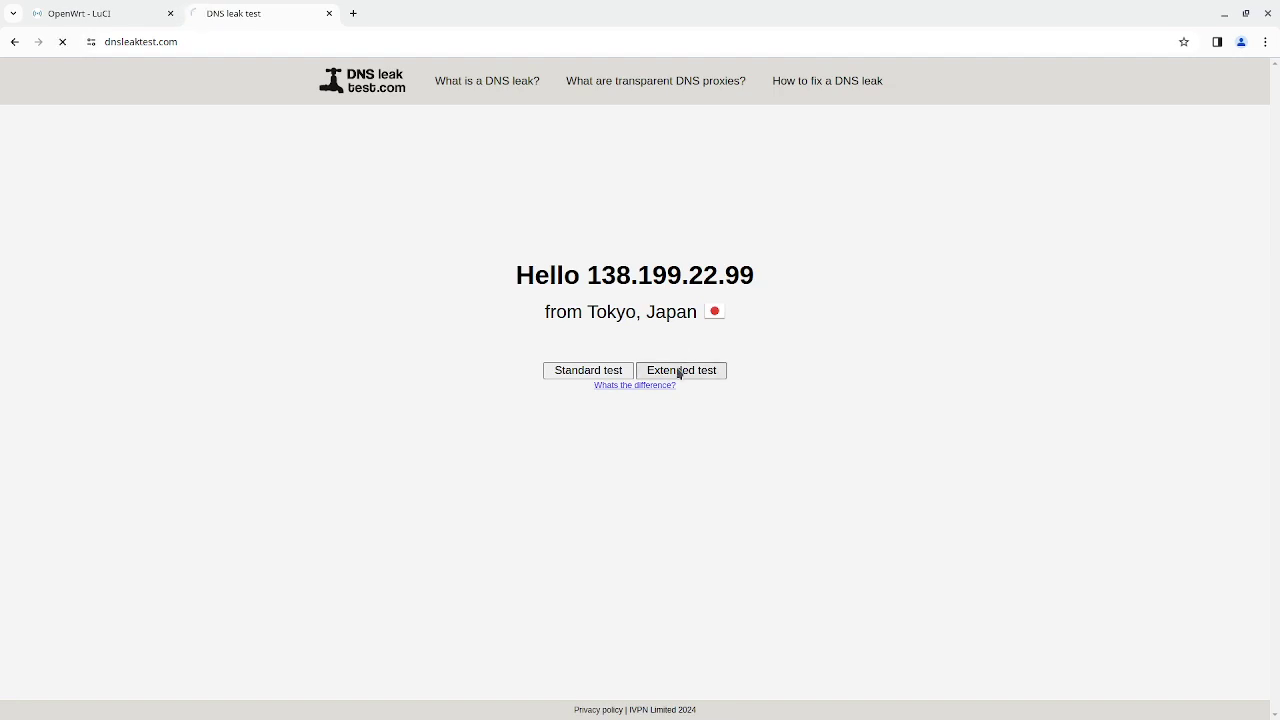